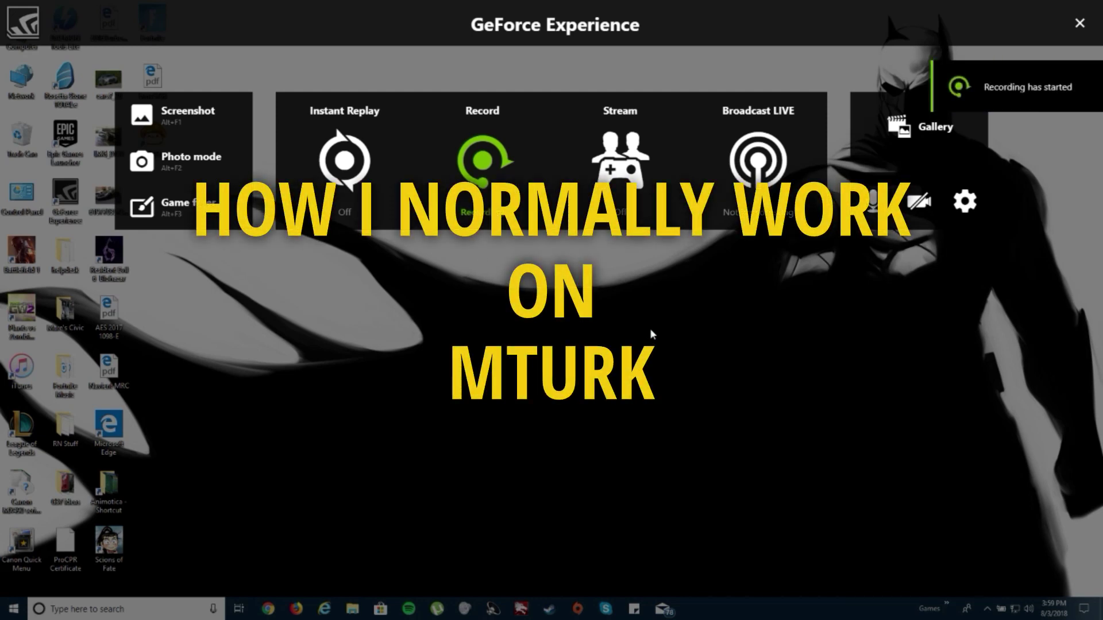
Dismiss the GeForce Experience overlay and launch Chrome from the taskbar.
key("alt+z")
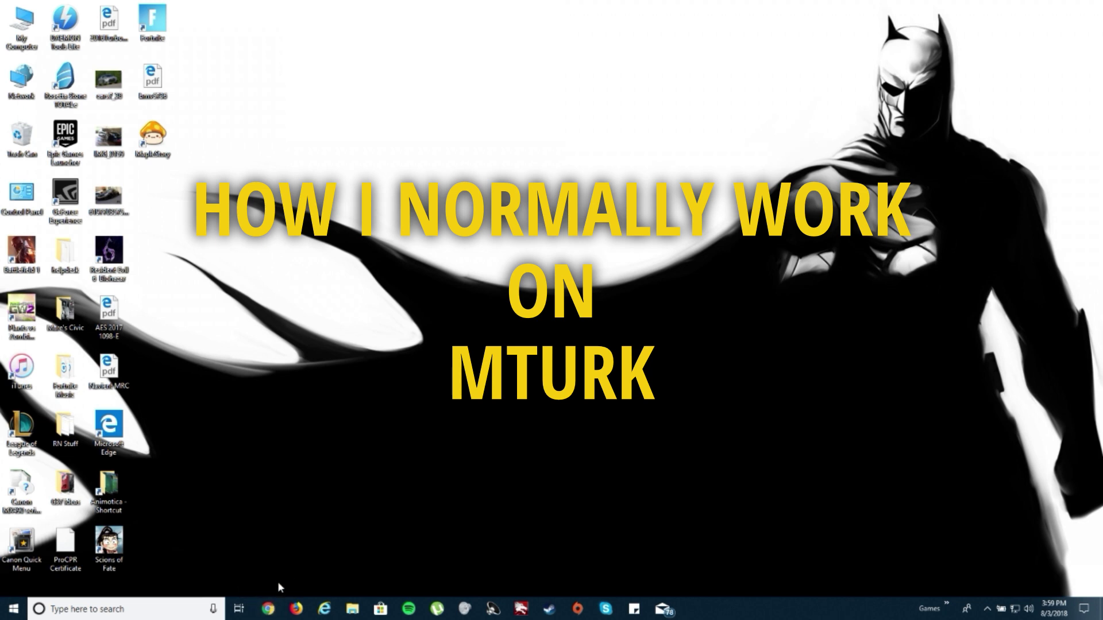
left_click(269, 608)
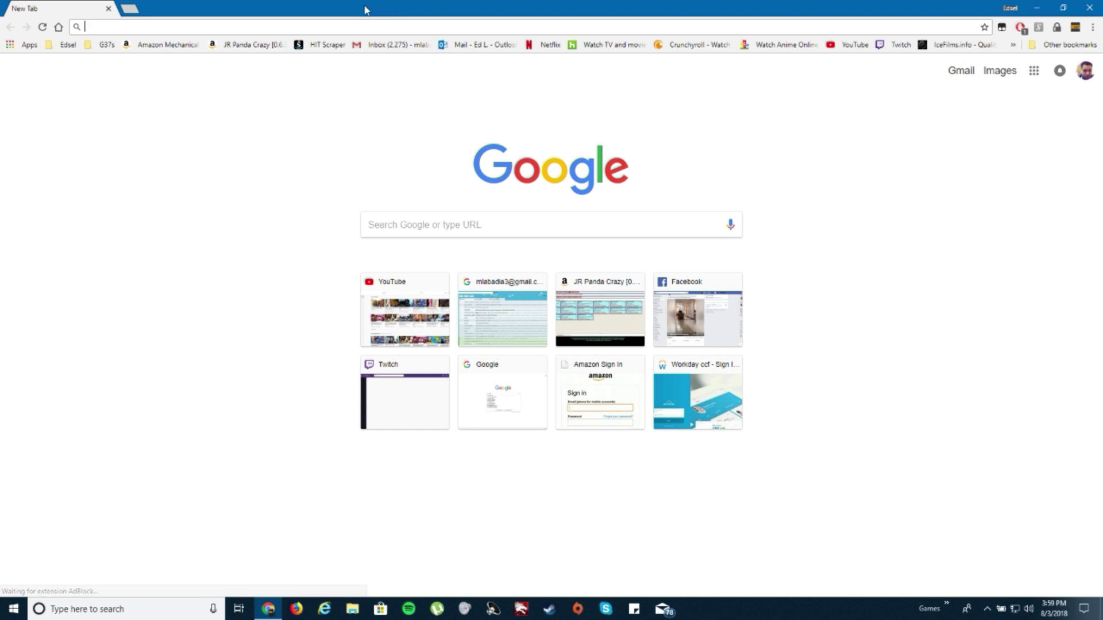
Load the MTurk HIT Groups list (938 groups) and snap Chrome to the left half.
left_click(170, 45)
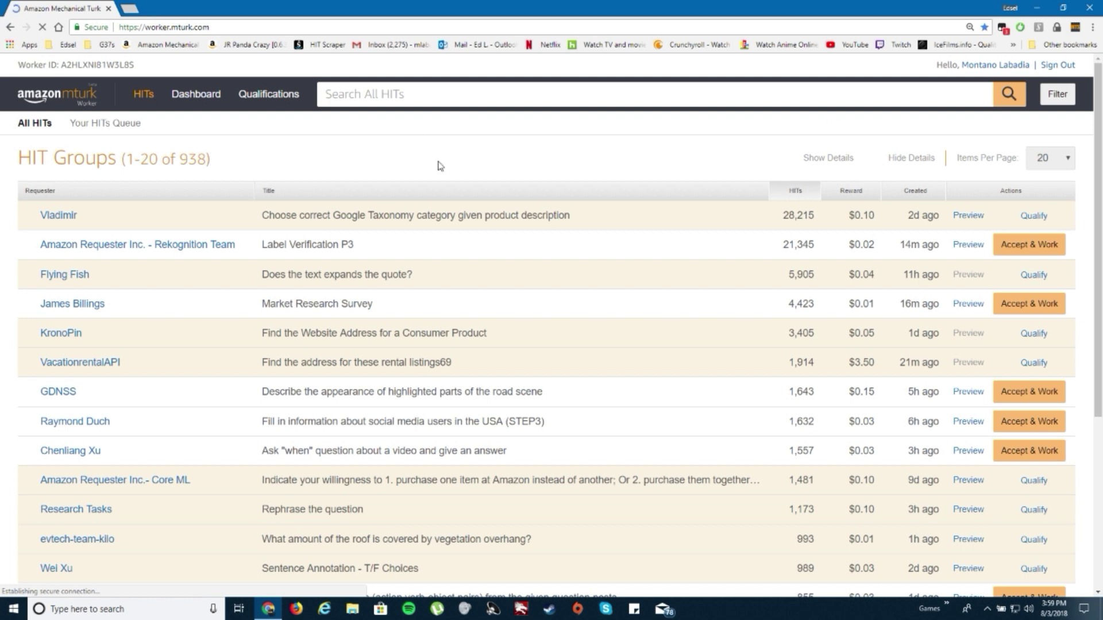
left_click_drag(1099, 183, 437, 64)
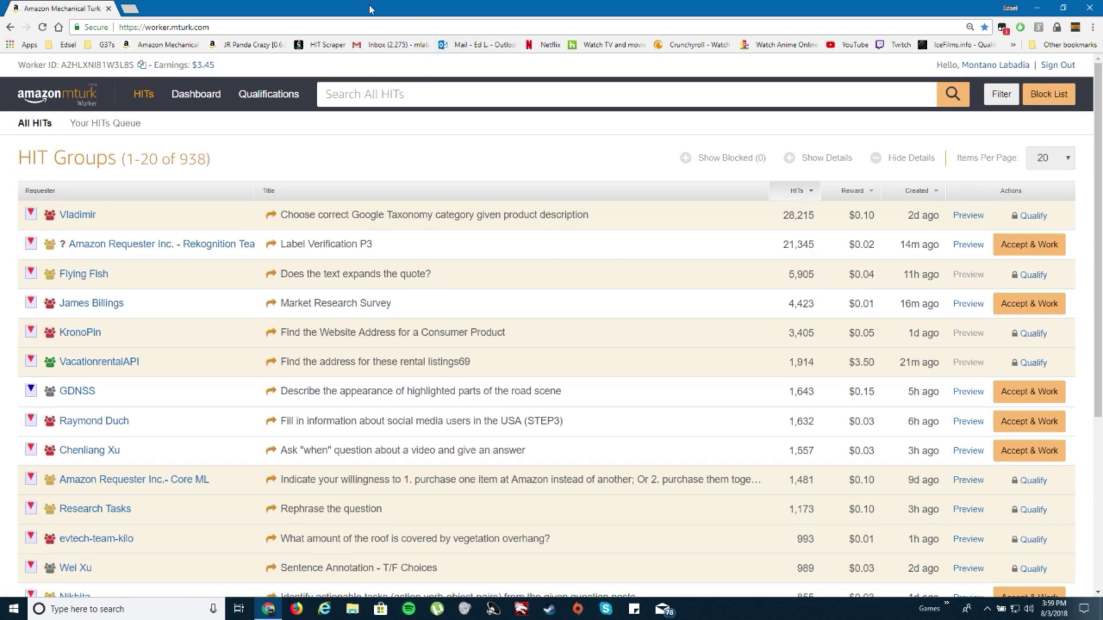
left_click_drag(370, 1, 0, 64)
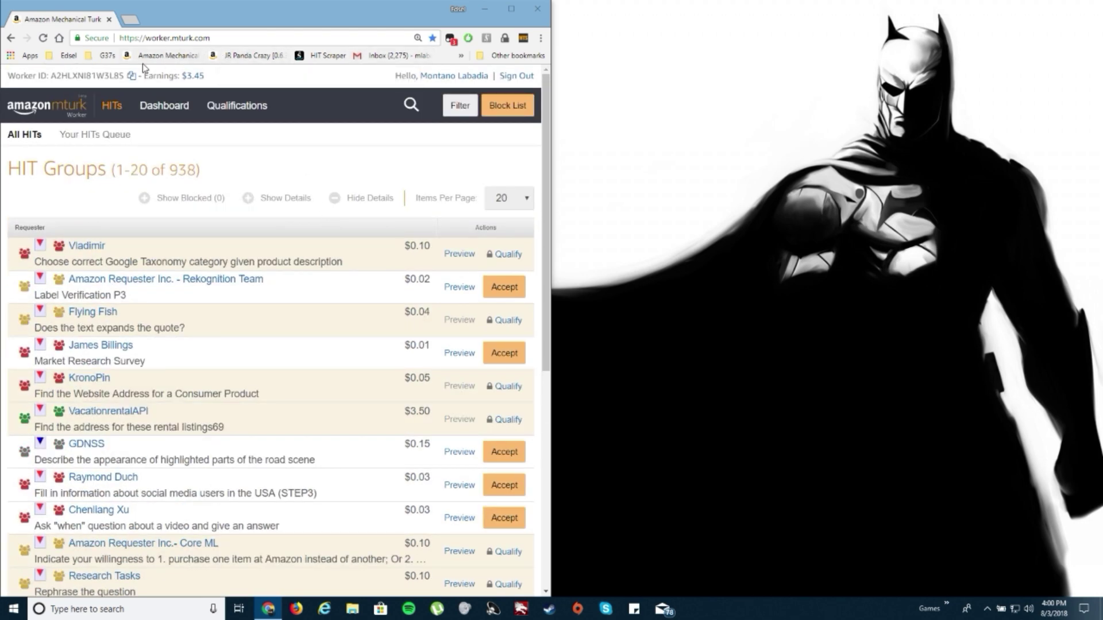
Open JR Panda Crazy in its own window snapped to the right half.
right_click(263, 56)
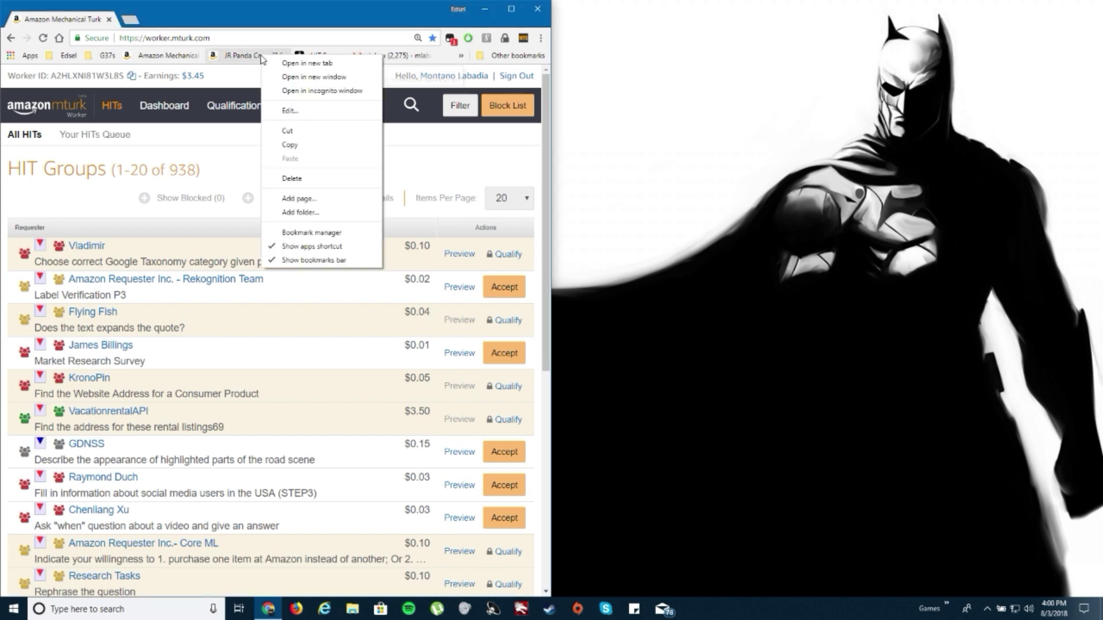
left_click(313, 77)
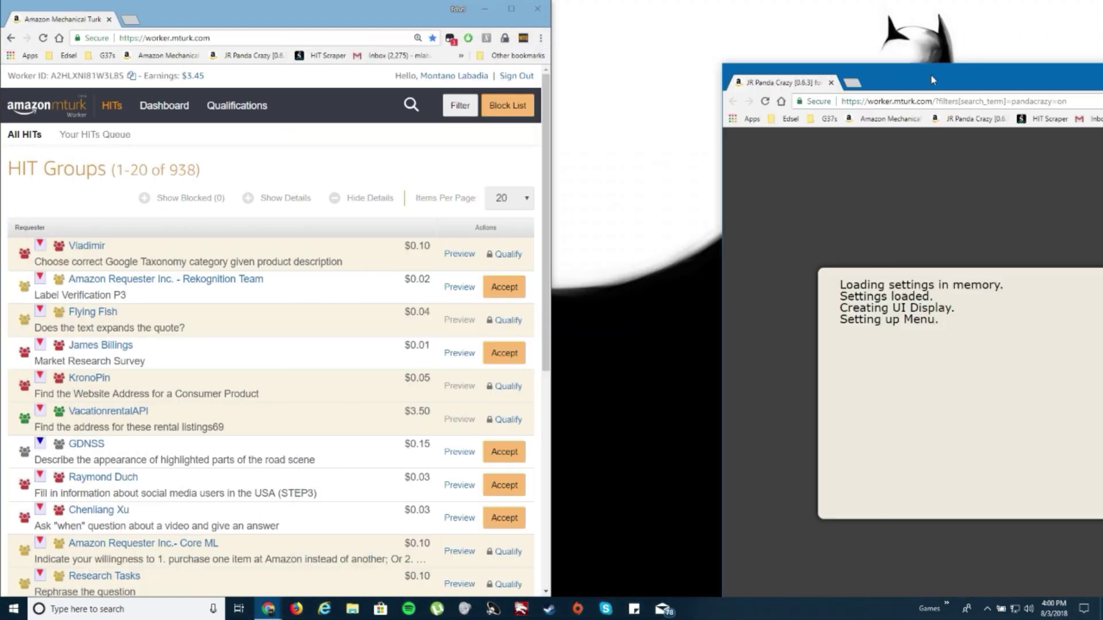
left_click_drag(931, 74, 1102, 80)
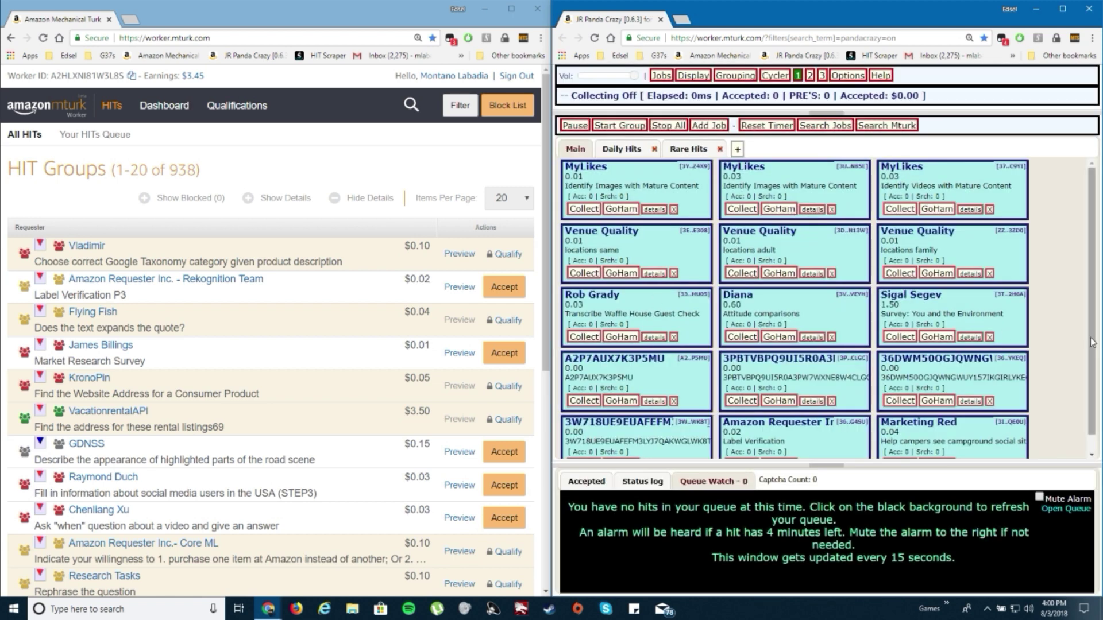
scroll(1095, 343, "down", 1)
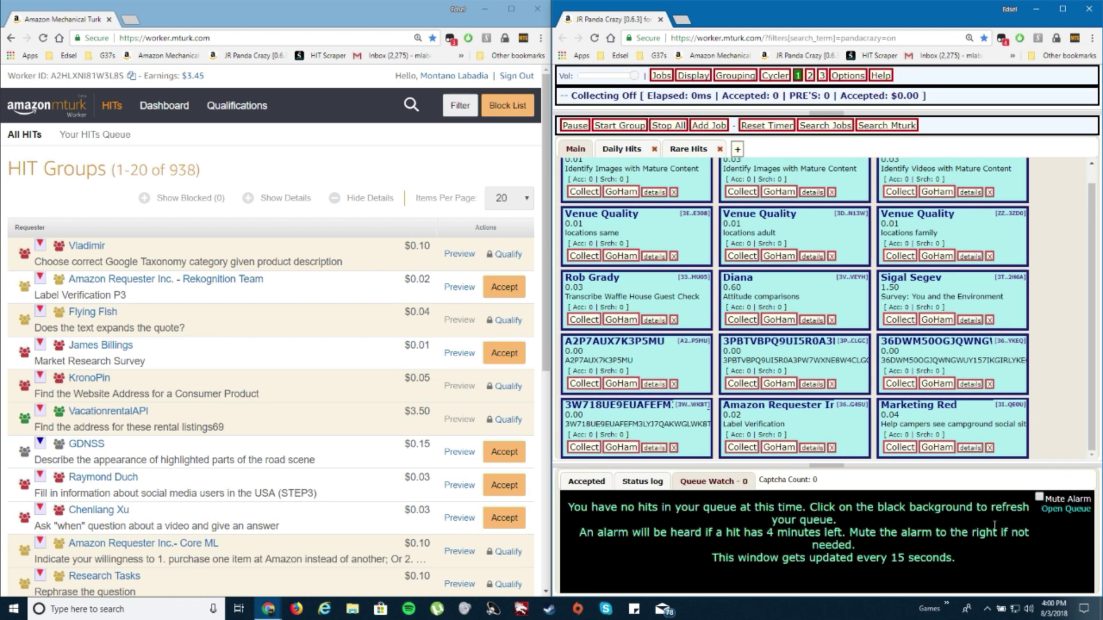
Launch MTurk Suite's HIT Finder in a new tab on the left.
left_click(131, 20)
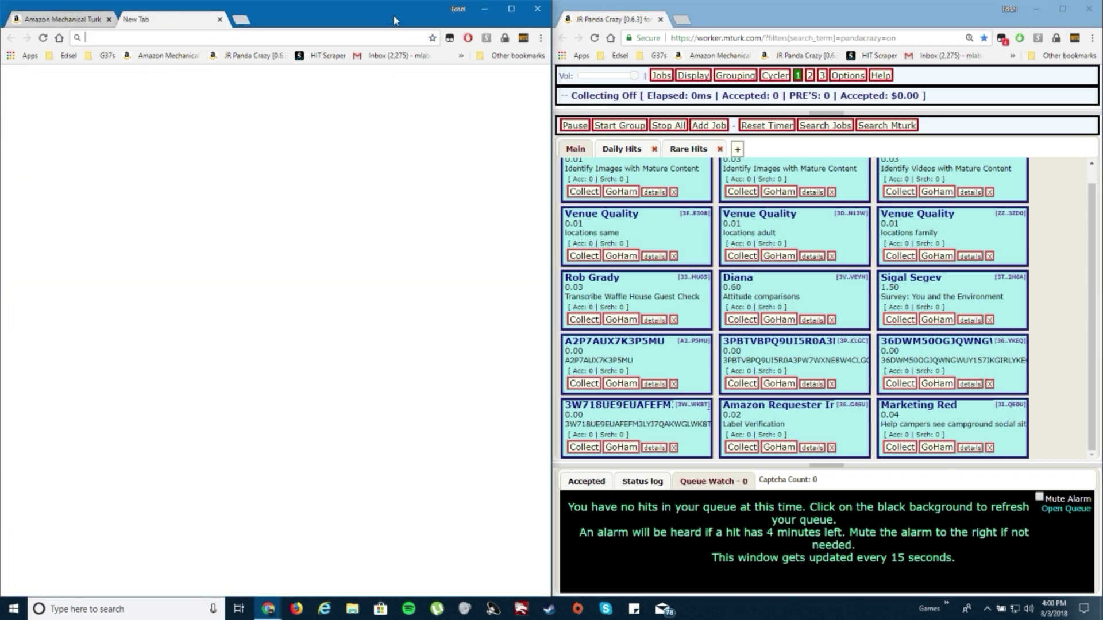
left_click(522, 39)
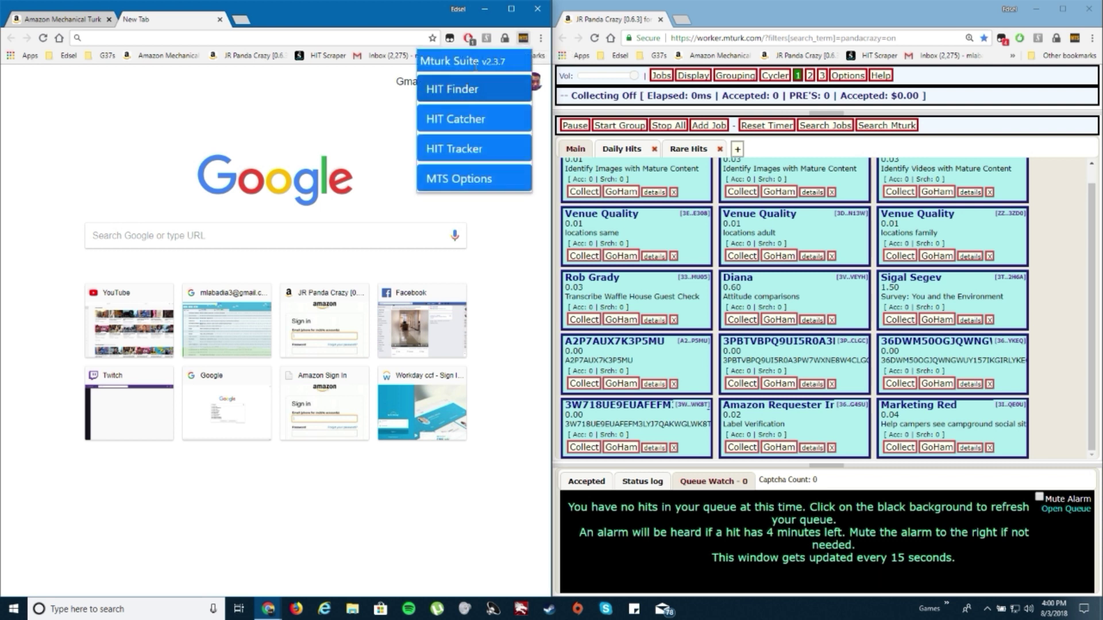
left_click(462, 91)
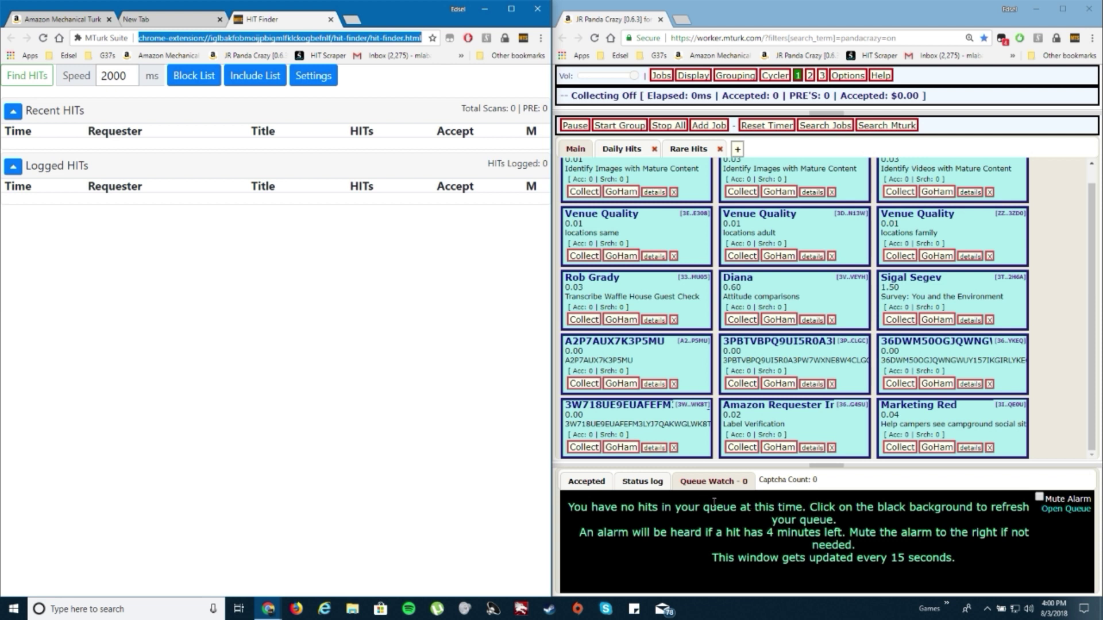
Select the queue message text on the HIT Finder page, then clear the selection.
left_click_drag(570, 508, 953, 552)
left_click(966, 562)
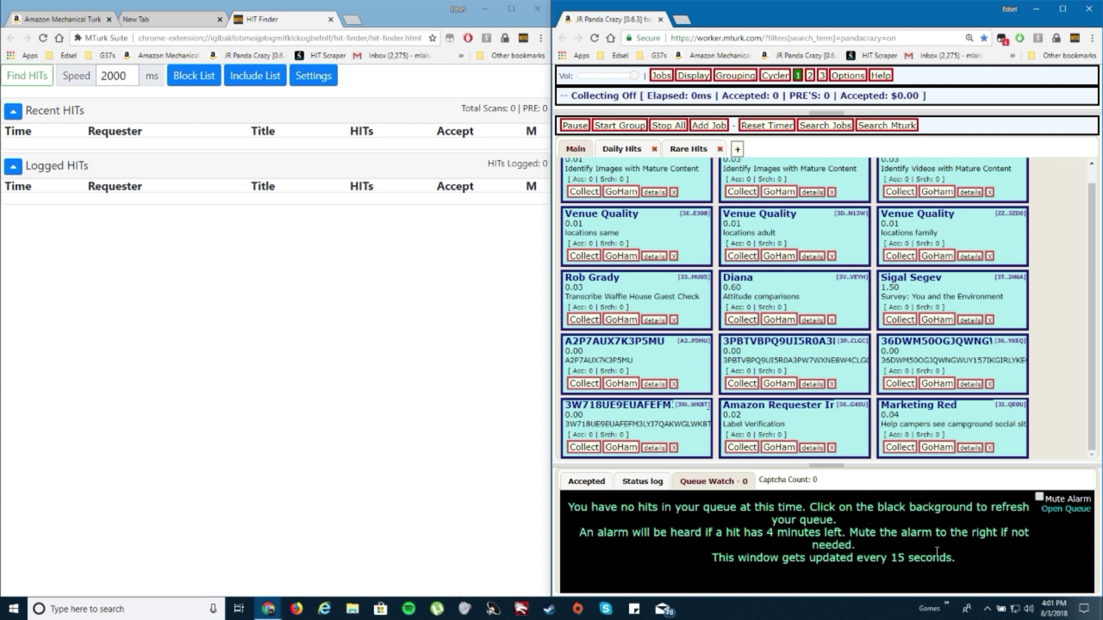
left_click_drag(963, 560, 618, 523)
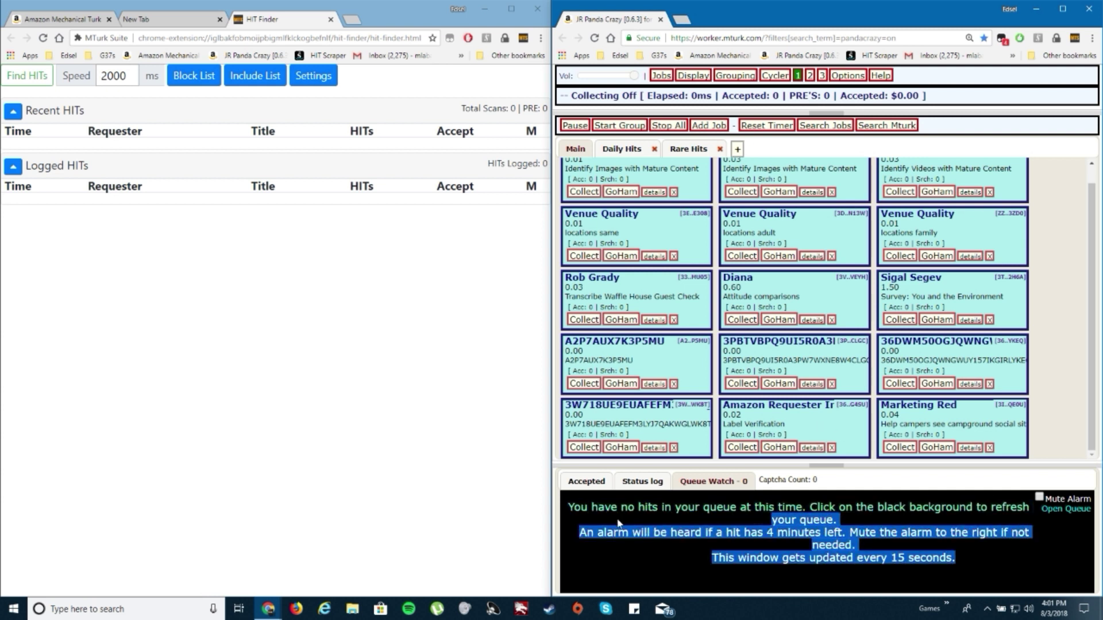
left_click(670, 559)
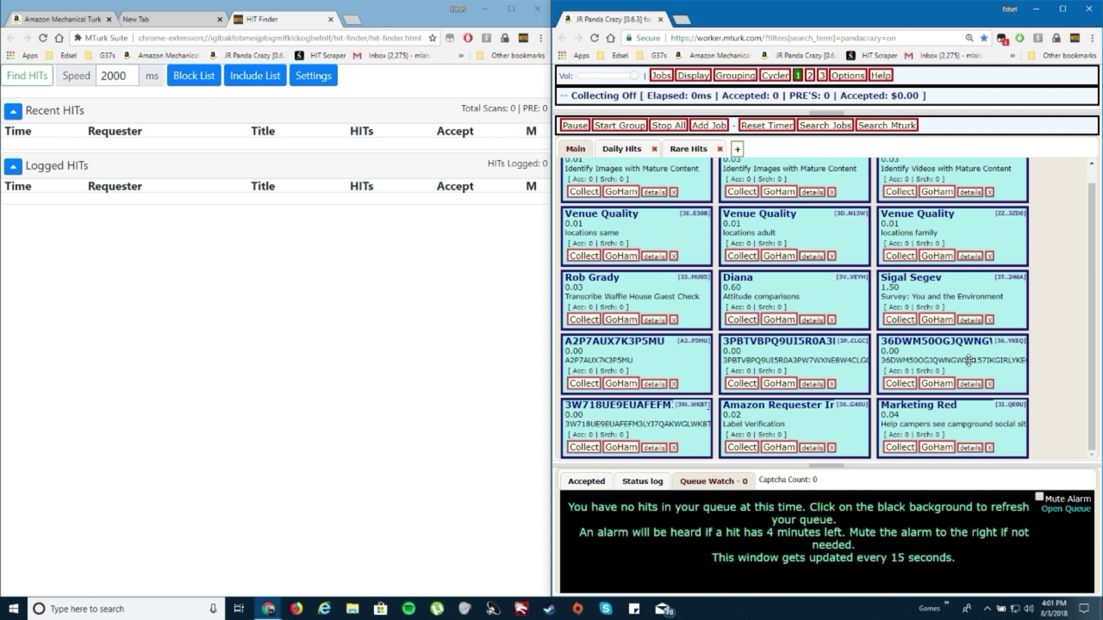
scroll(1048, 361, "up", 1)
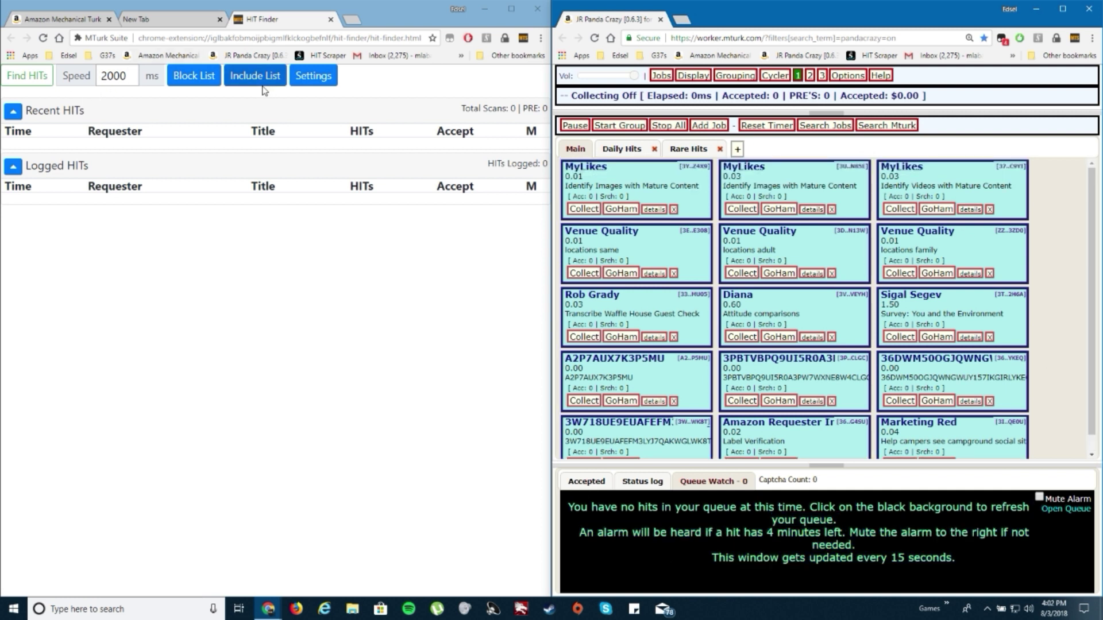
Open HIT Finder Settings on the Filter tab: search term survey, page size 35, minimum reward 0.2.
left_click(524, 39)
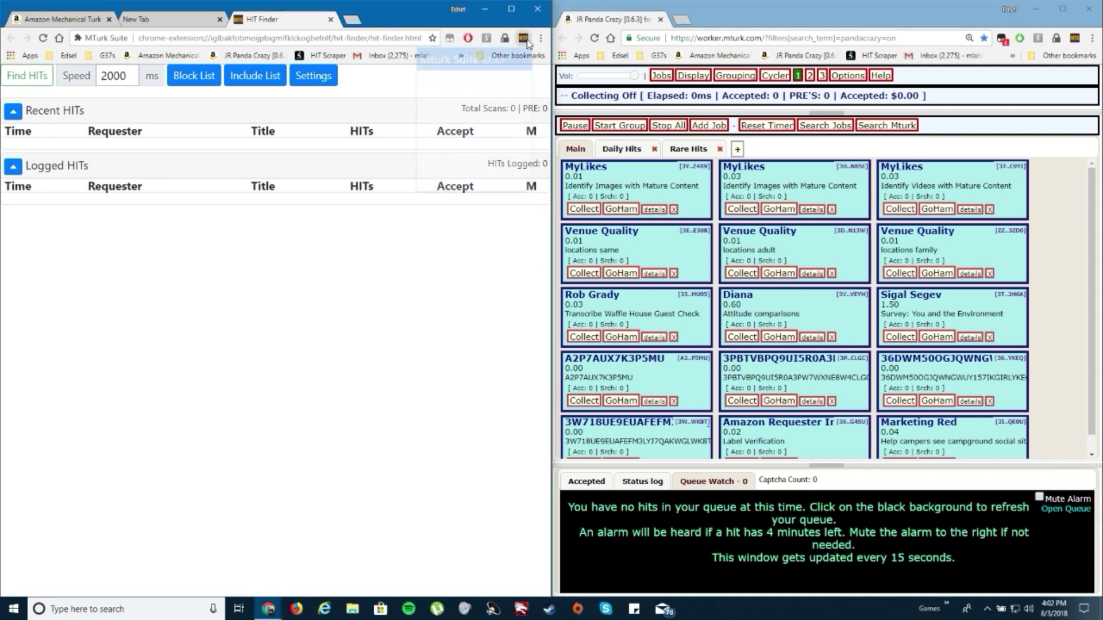
left_click(524, 39)
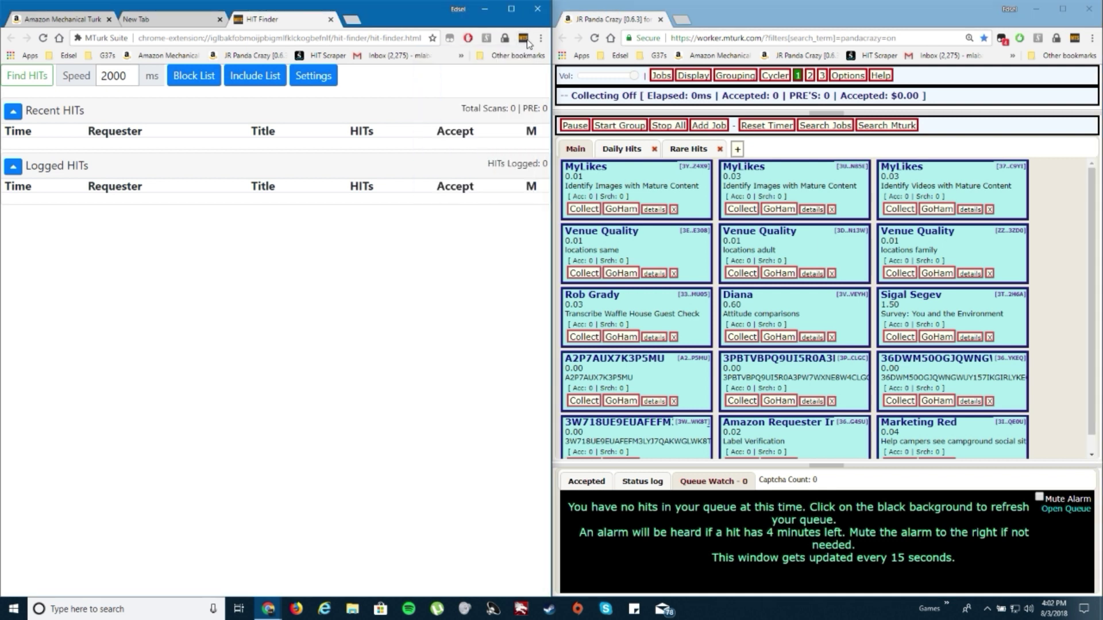
left_click(524, 39)
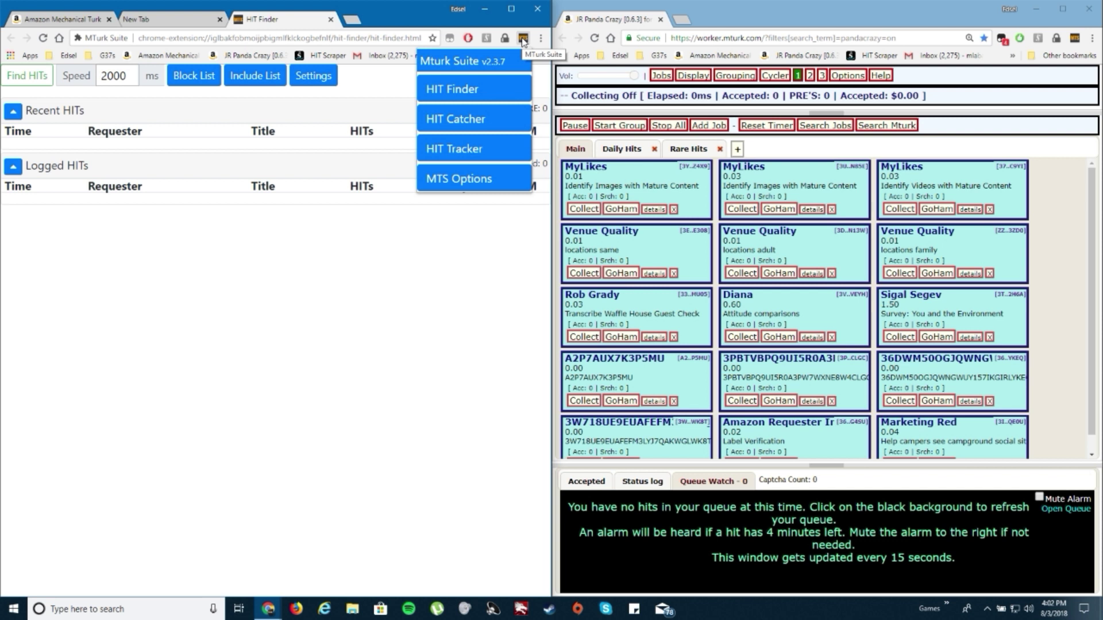
left_click(523, 40)
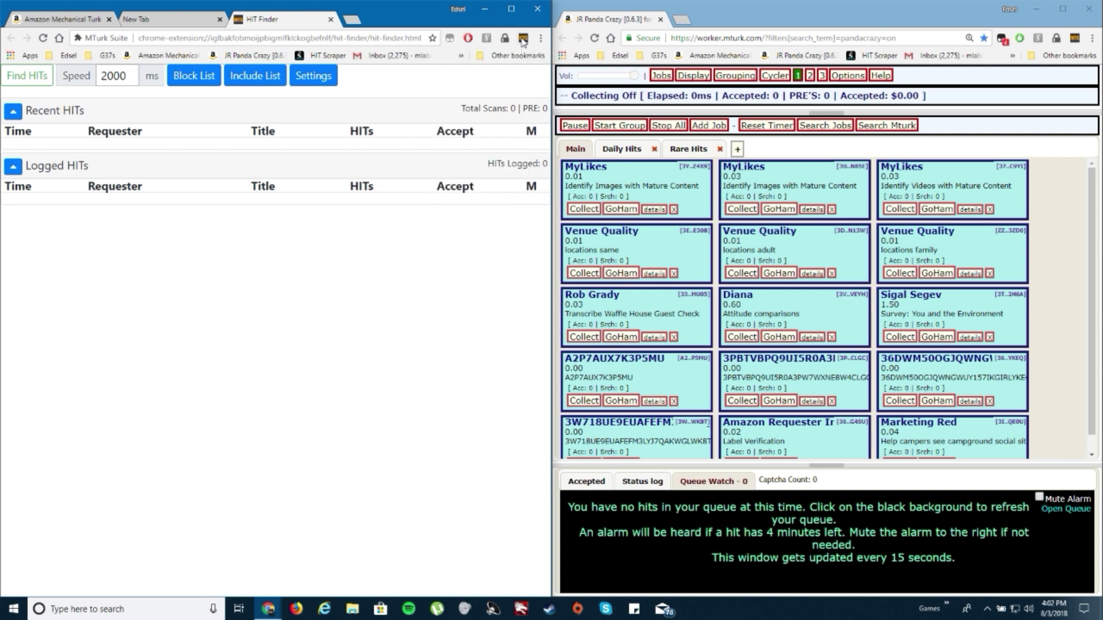
left_click(523, 39)
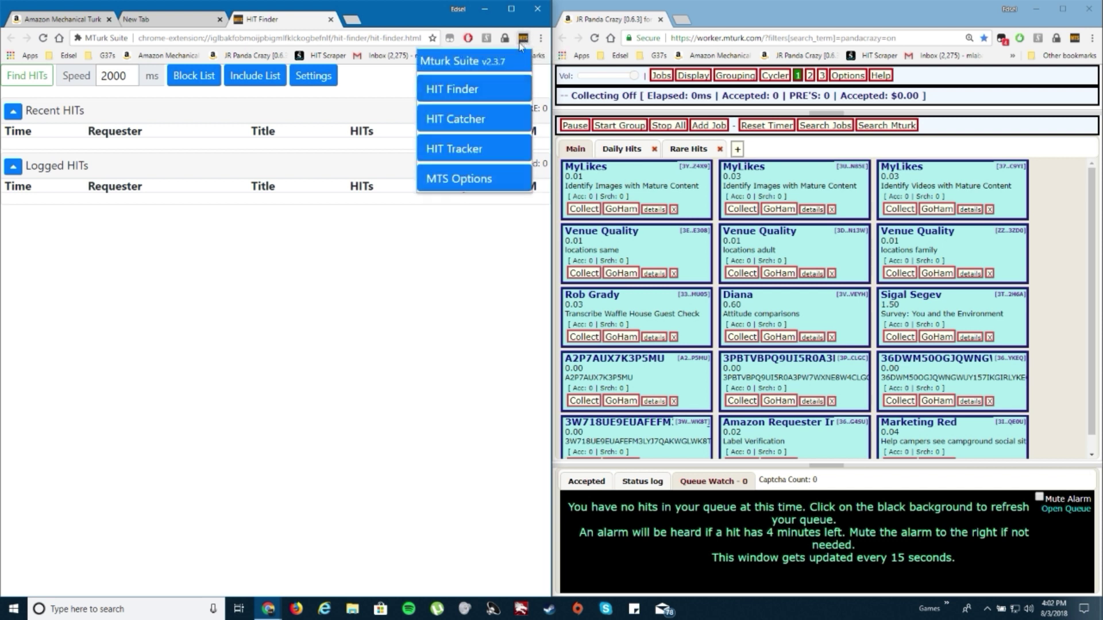
left_click(384, 84)
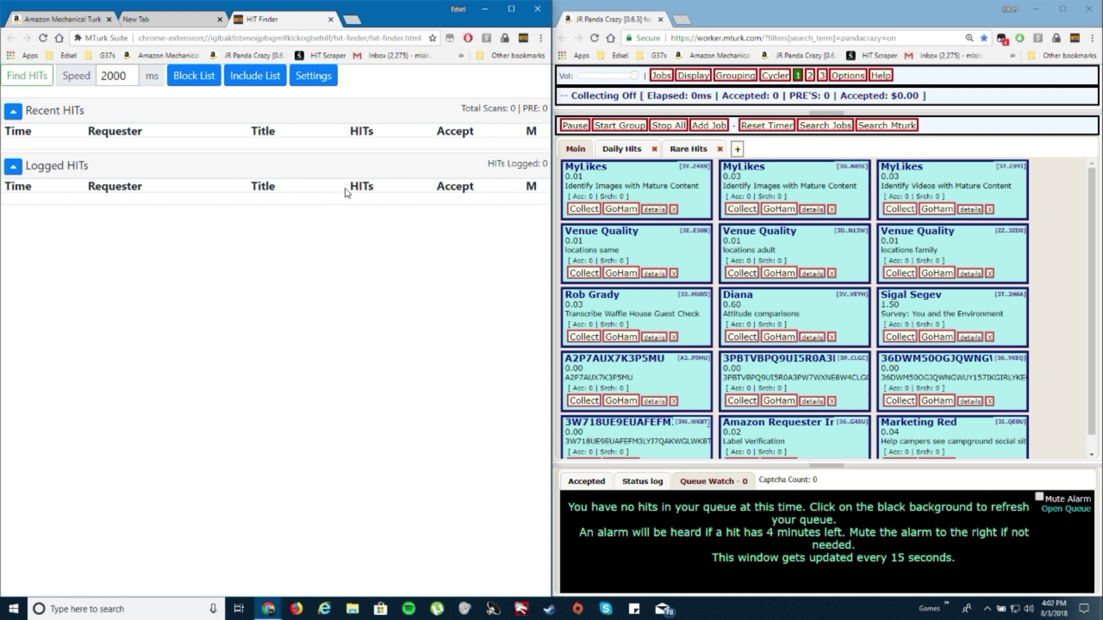
left_click(318, 81)
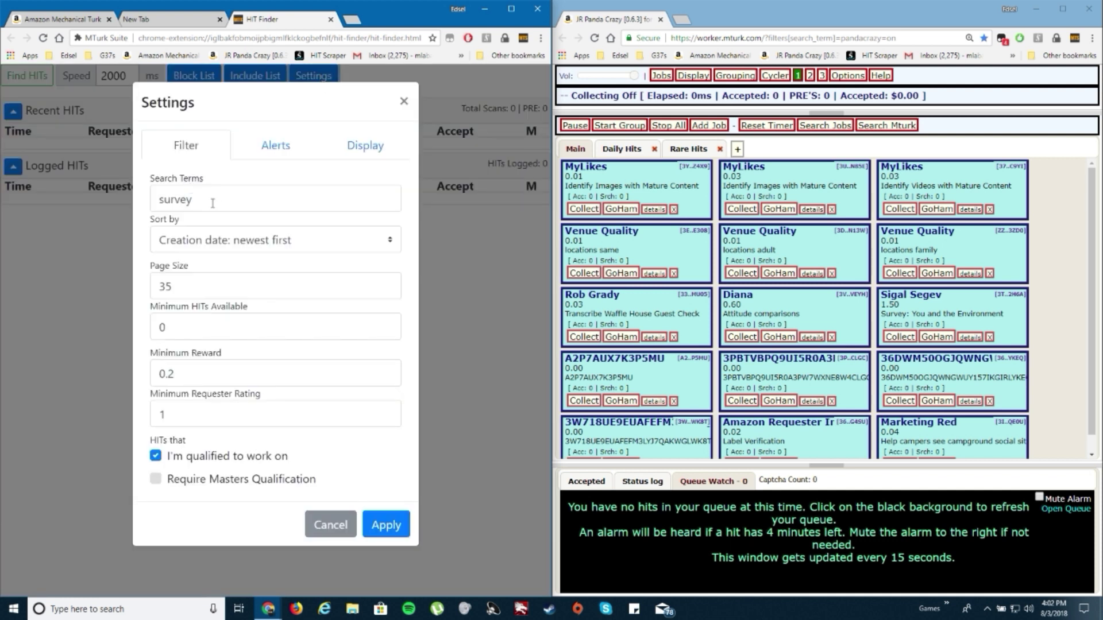
Filter for 'survey' HITs paying at least 0.2 that I'm qualified for, test the alarm, and apply.
left_click(160, 201)
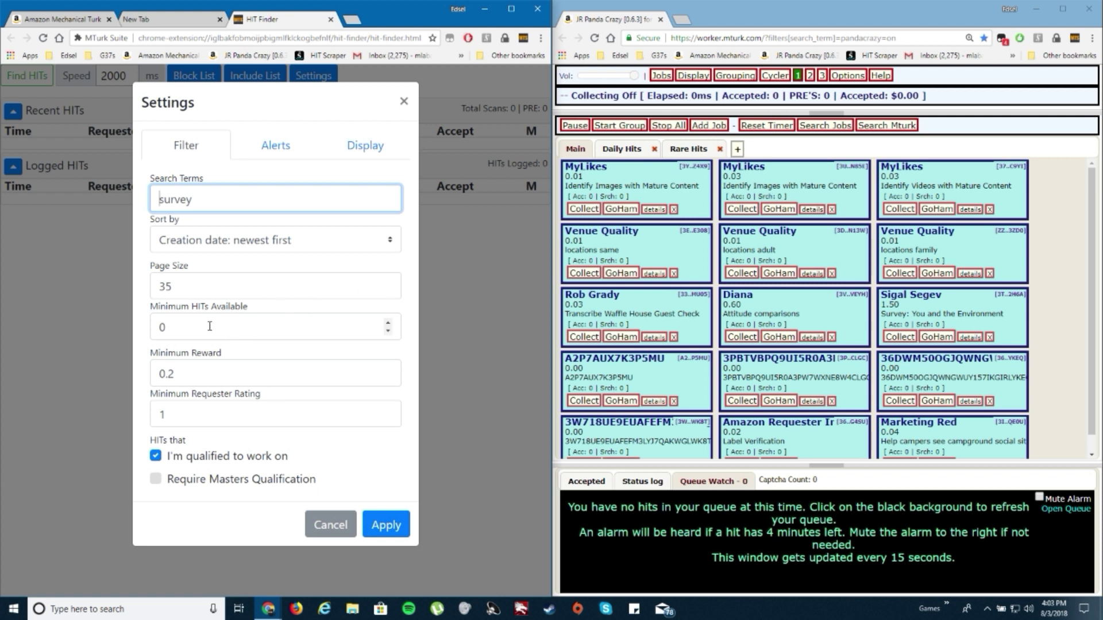
double_click(177, 324)
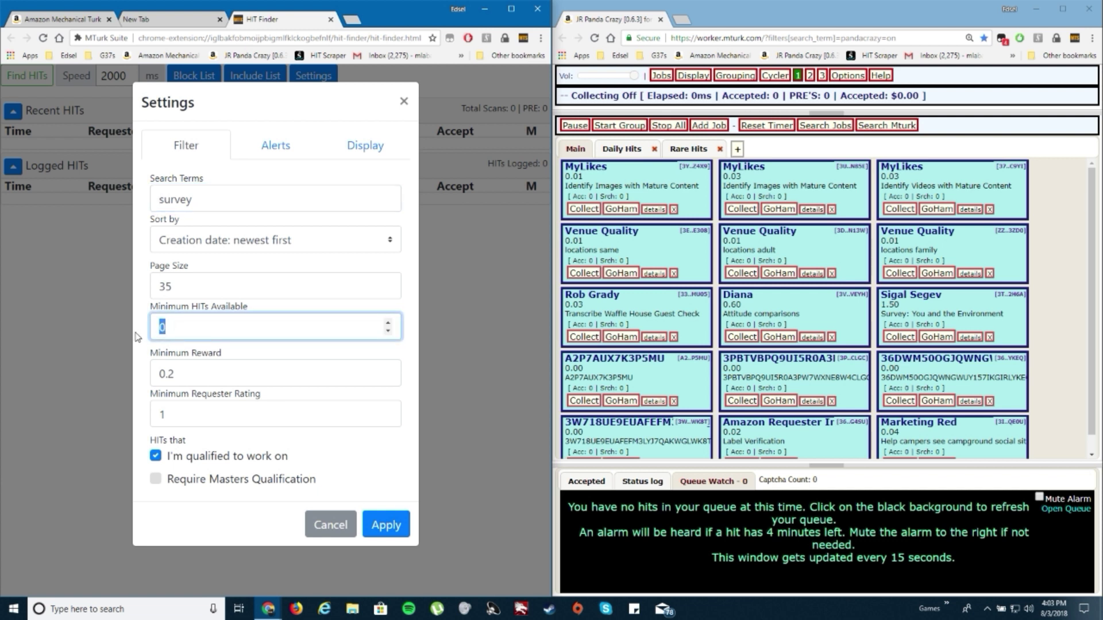
left_click(290, 380)
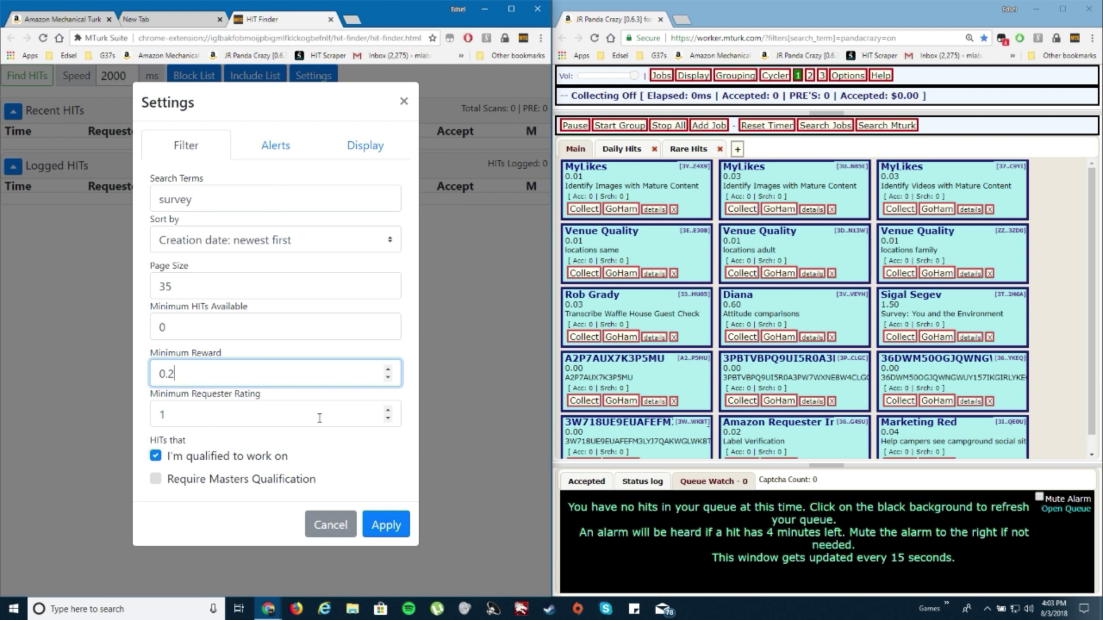
left_click(172, 415)
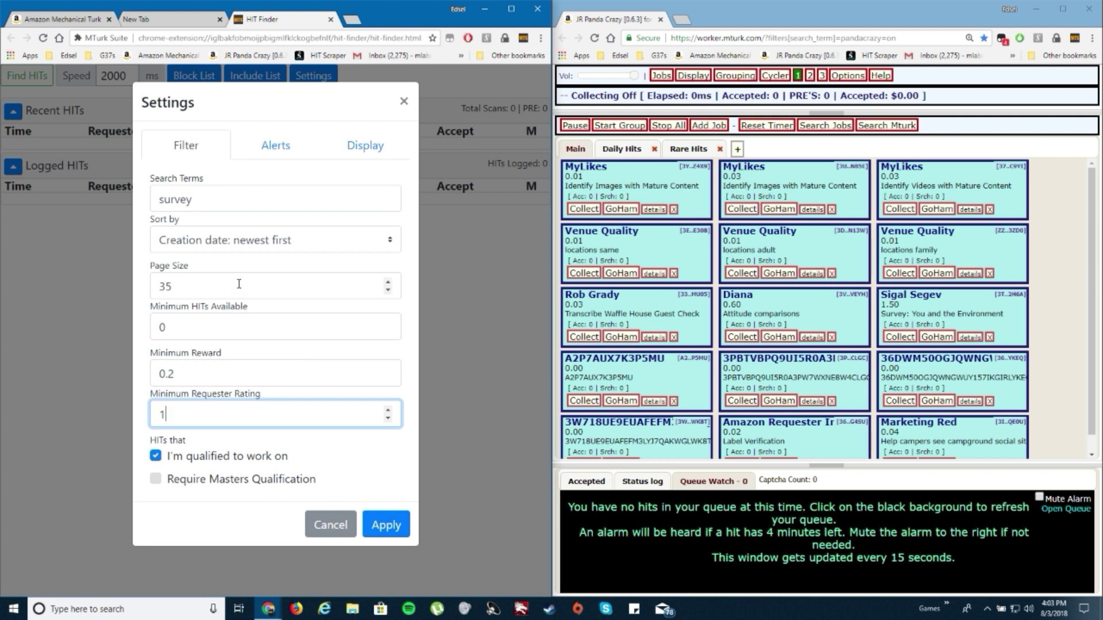
left_click(282, 148)
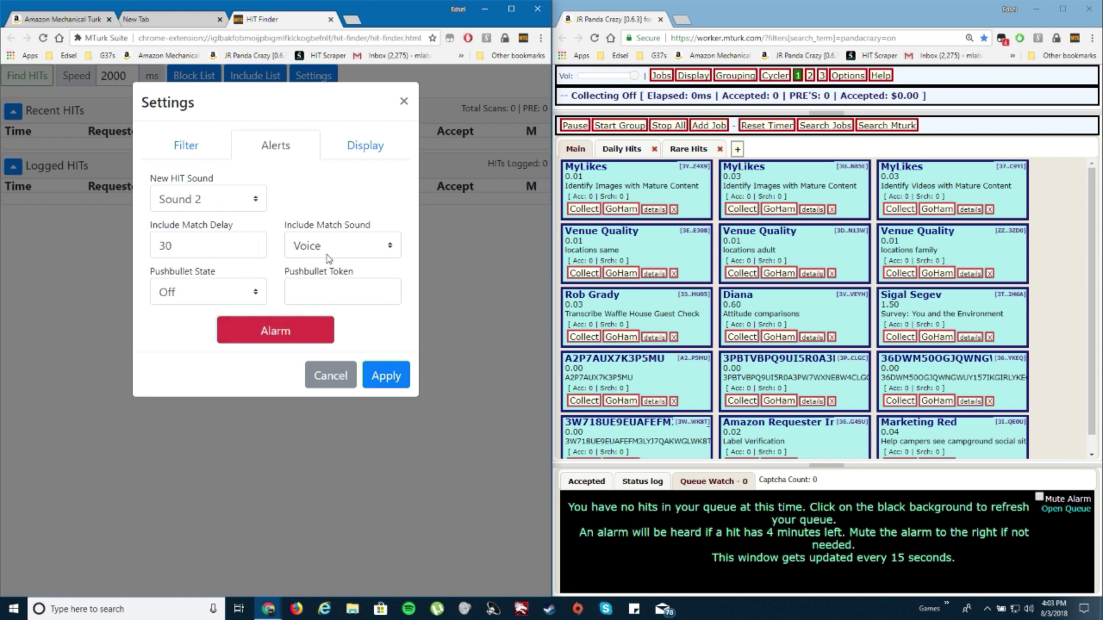
left_click(280, 336)
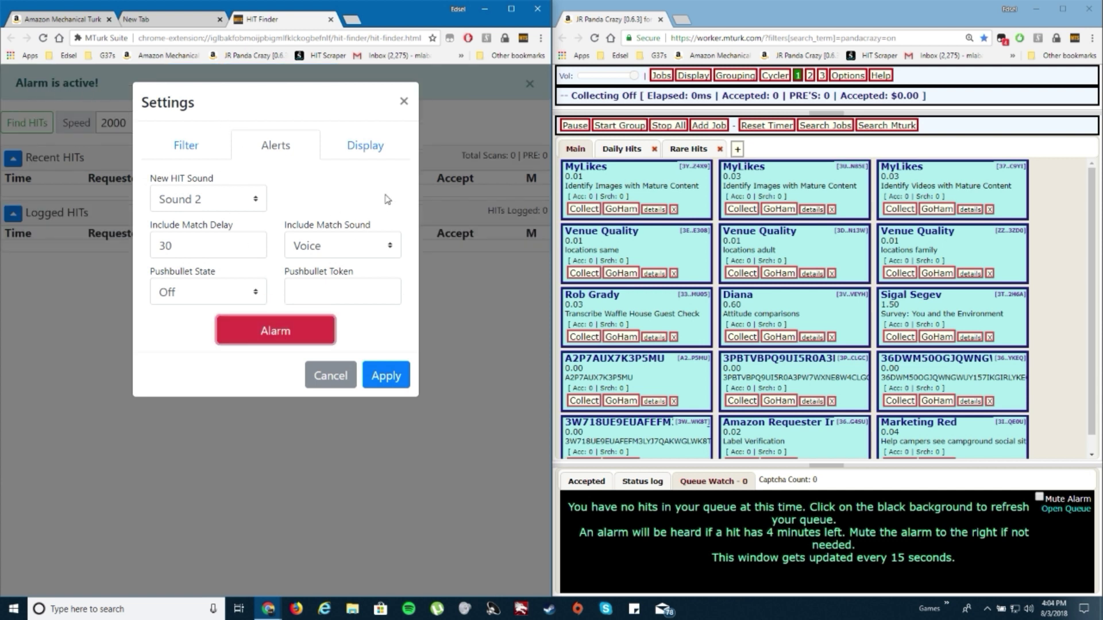
left_click(363, 148)
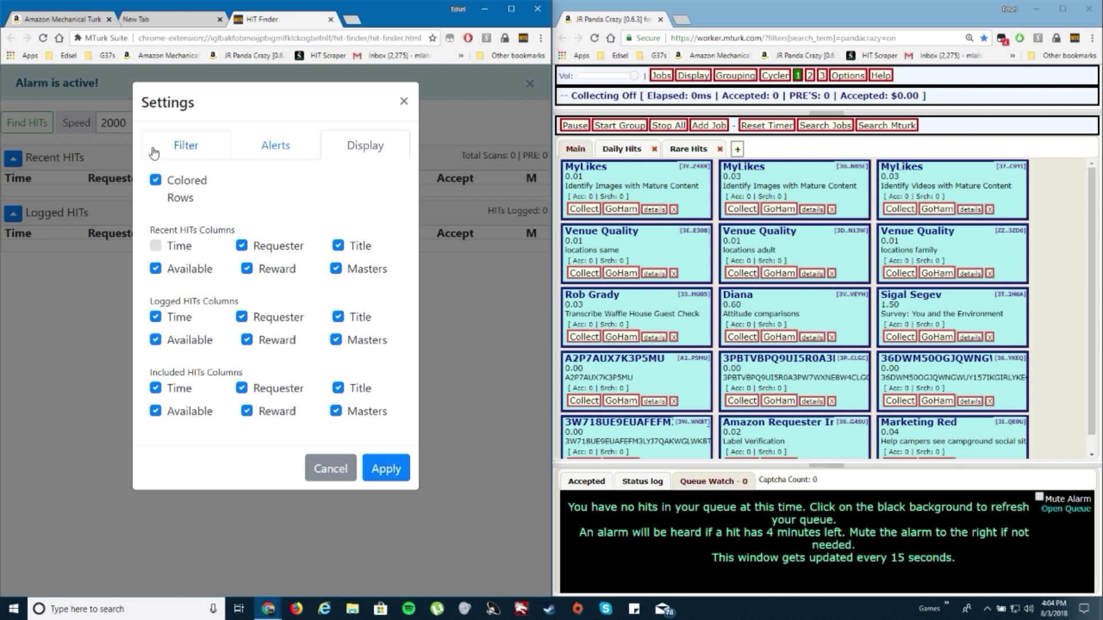
left_click(197, 148)
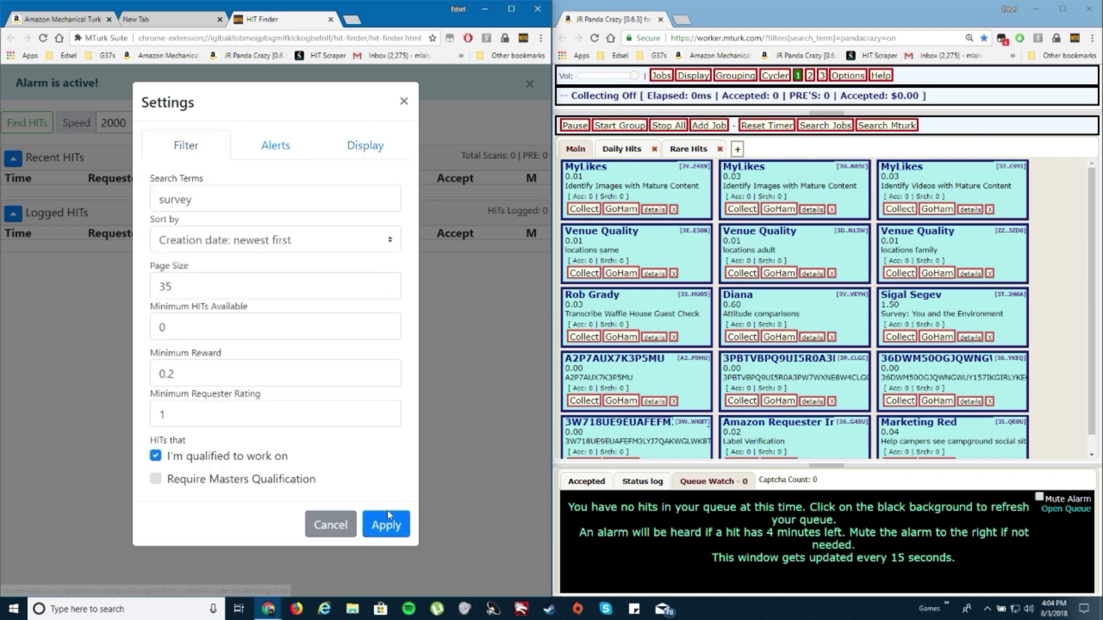
left_click(384, 526)
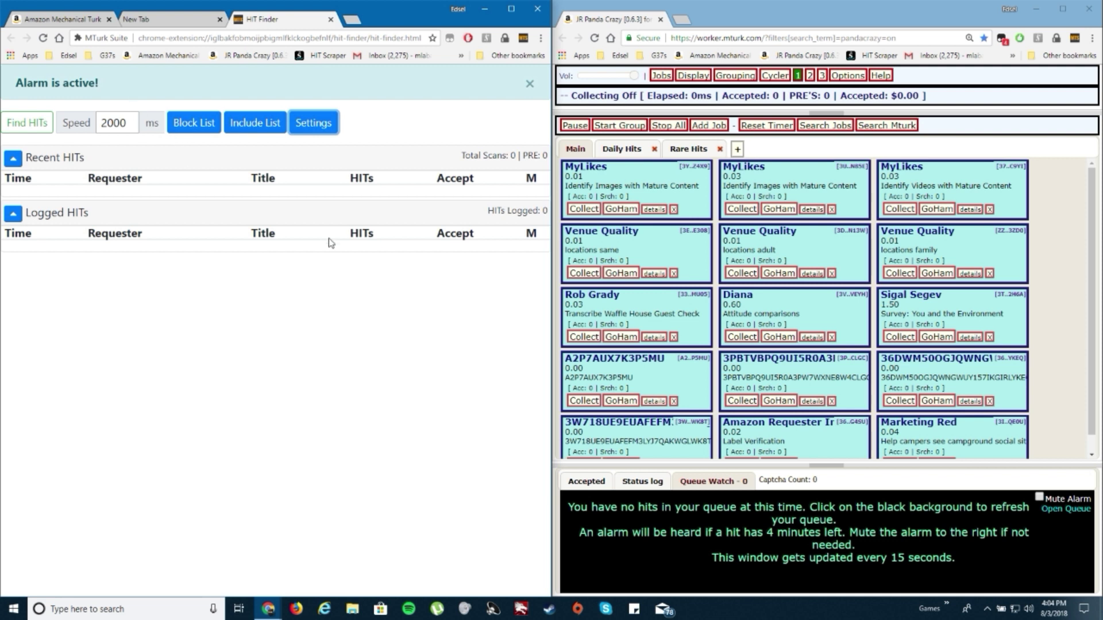
Start the HIT Finder scan and browse the 32 recent survey HITs.
left_click(25, 129)
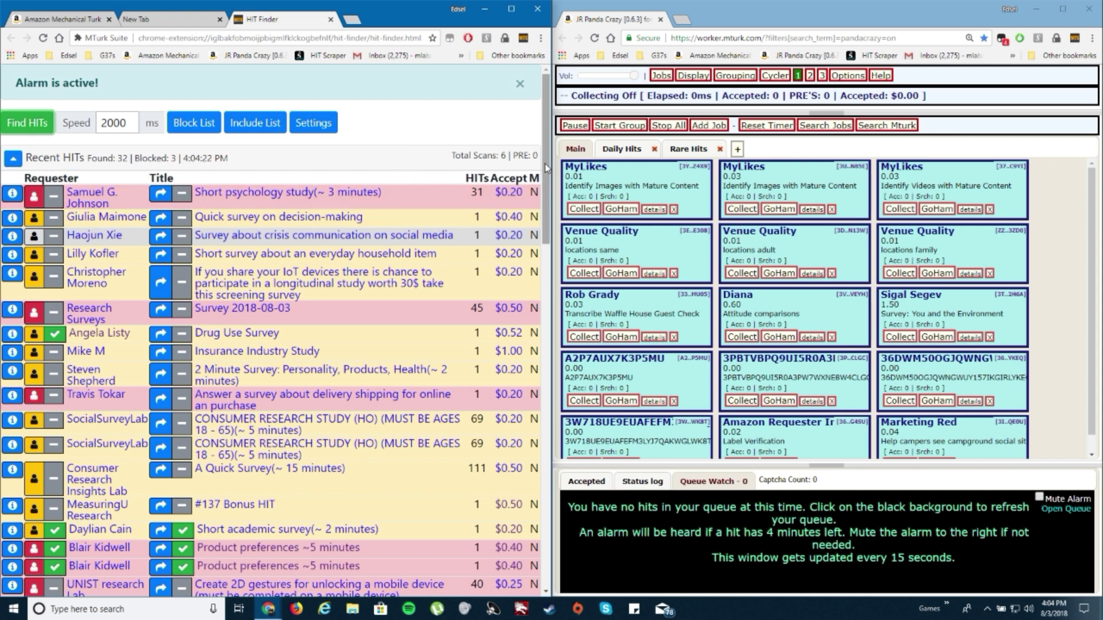
scroll(548, 207, "down", 2)
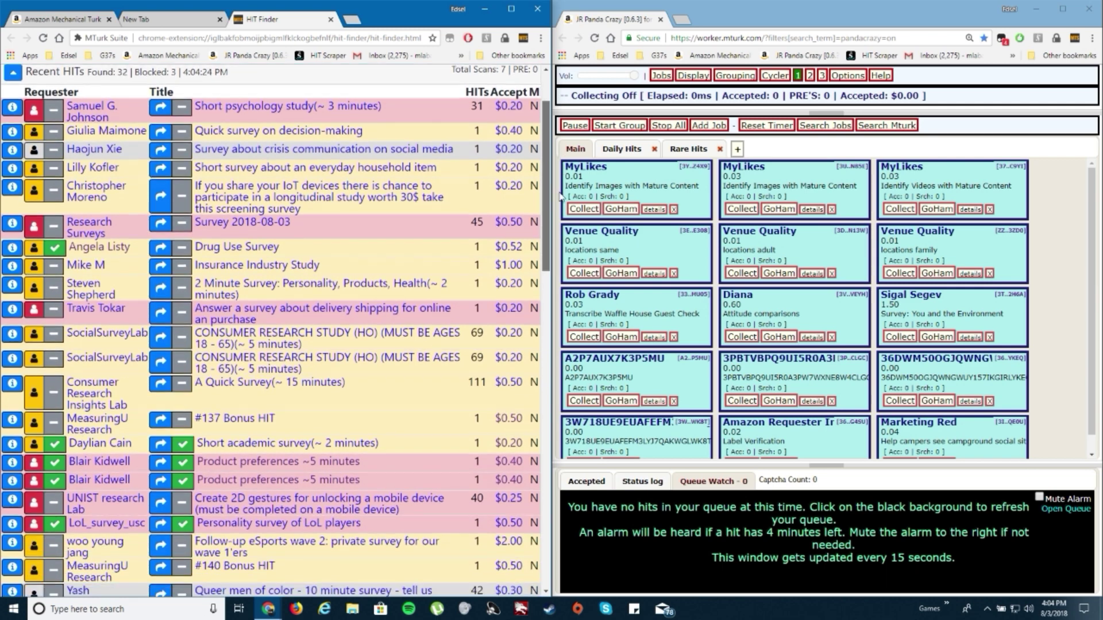
scroll(548, 207, "up", 2)
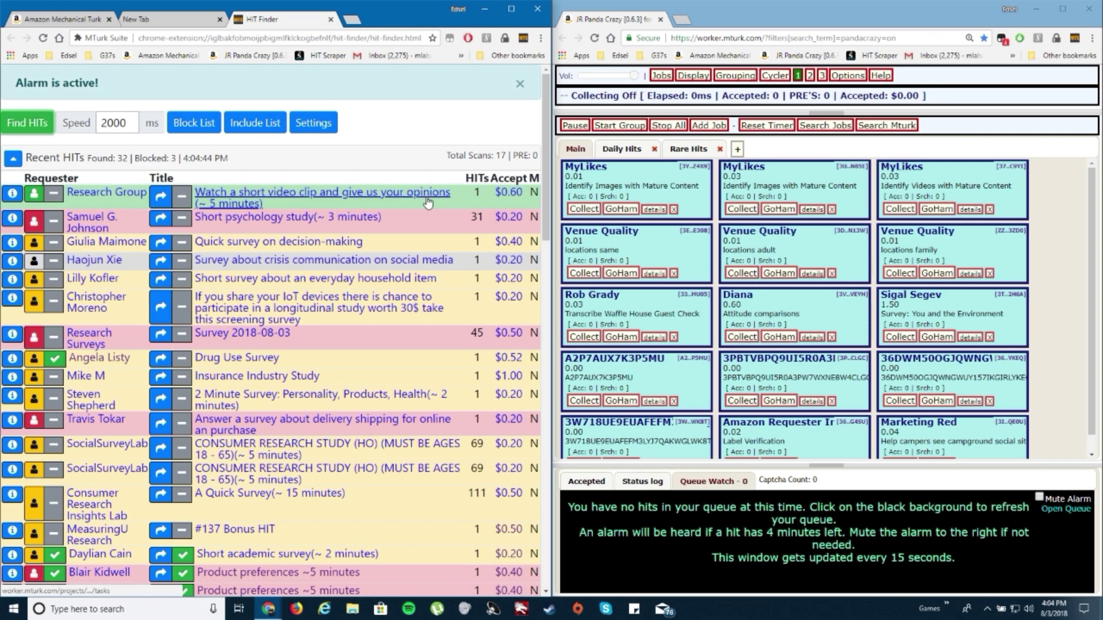
scroll(453, 196, "down", 11)
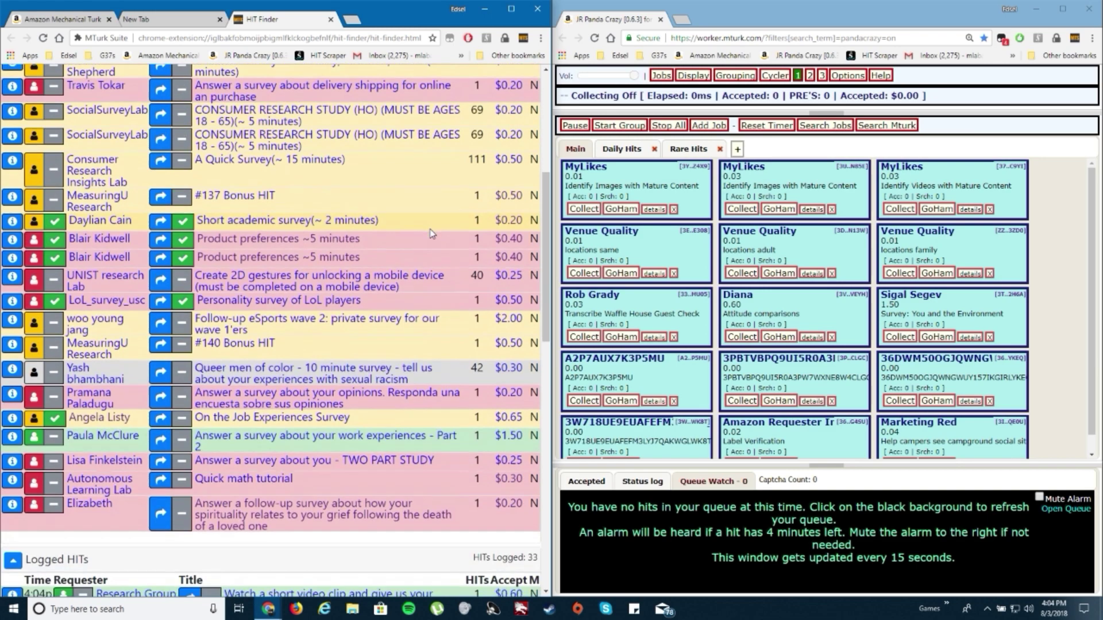
scroll(432, 240, "up", 10)
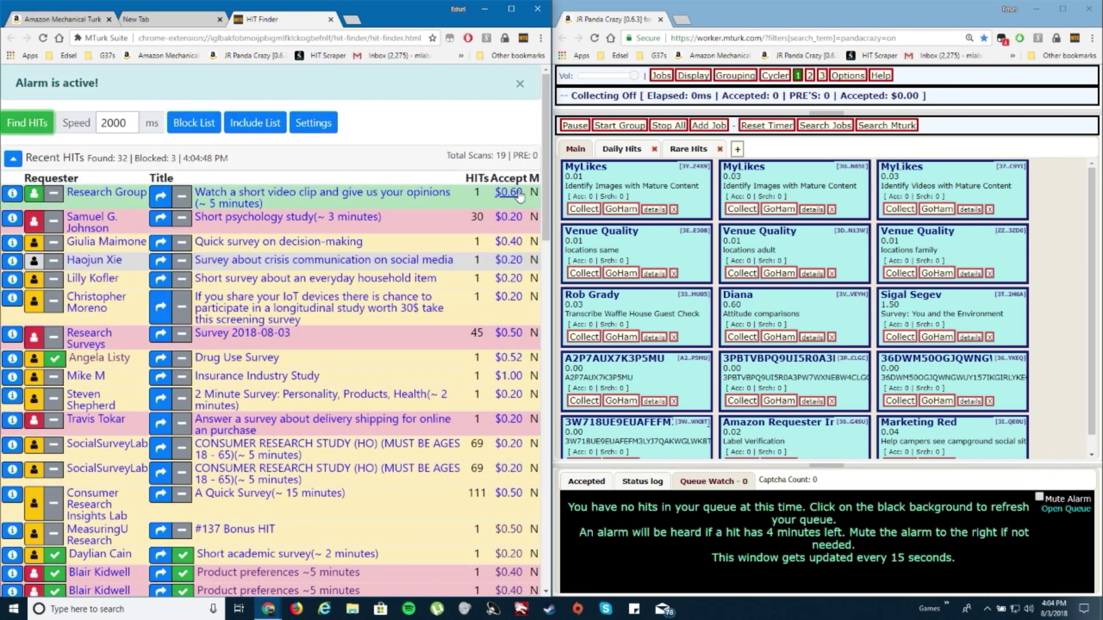
Accept the $0.60 video-clip opinion HIT and look over its task page.
left_click(519, 196)
left_click(386, 19)
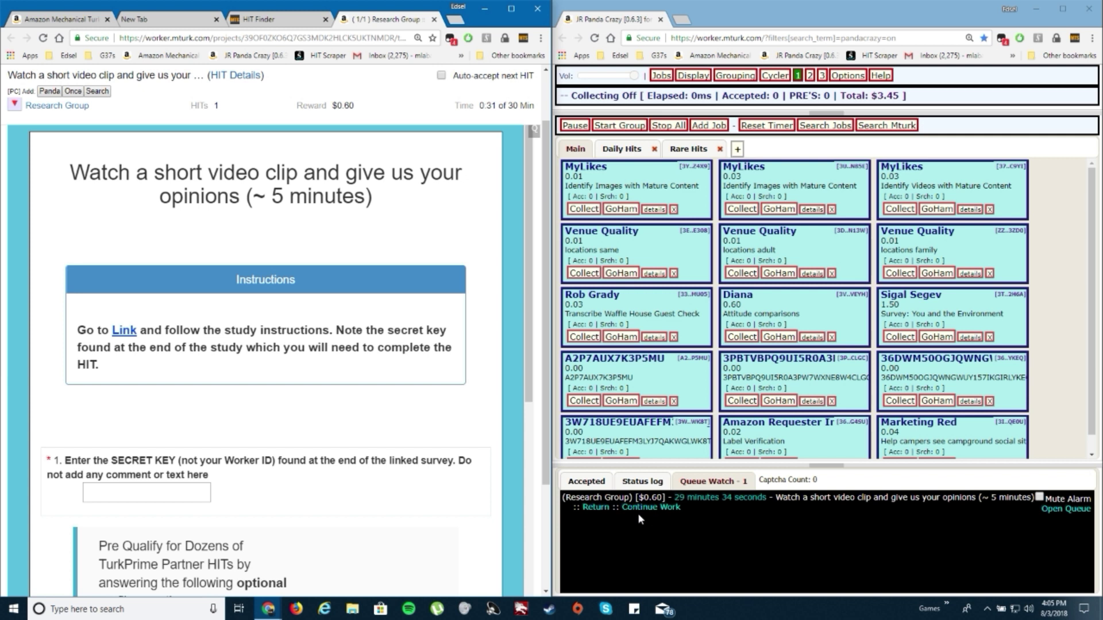
scroll(301, 310, "down", 1)
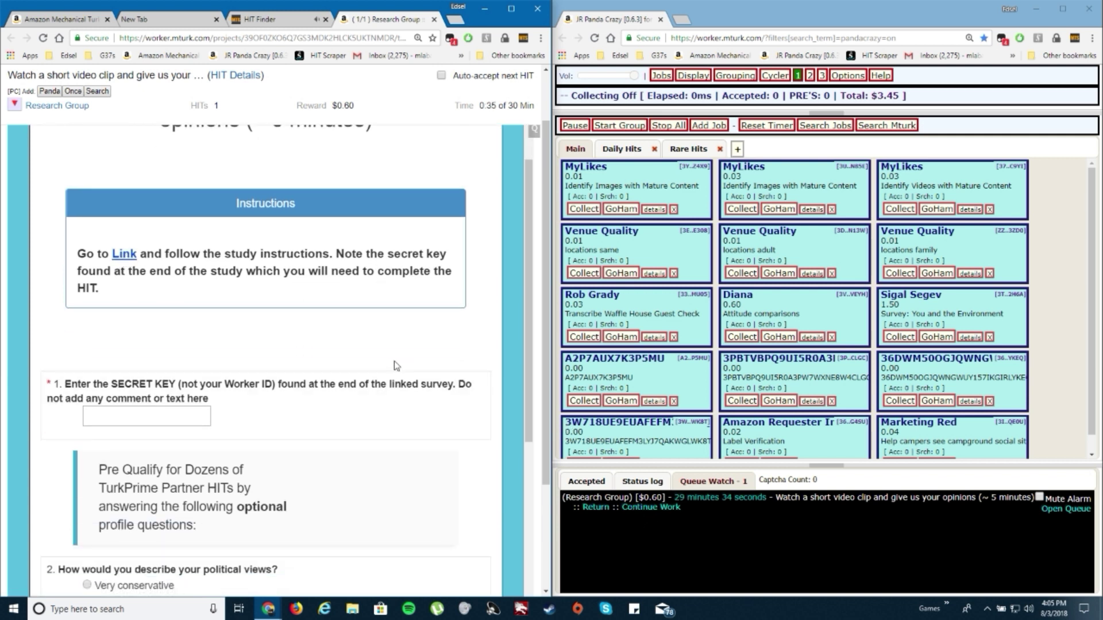
scroll(392, 263, "up", 3)
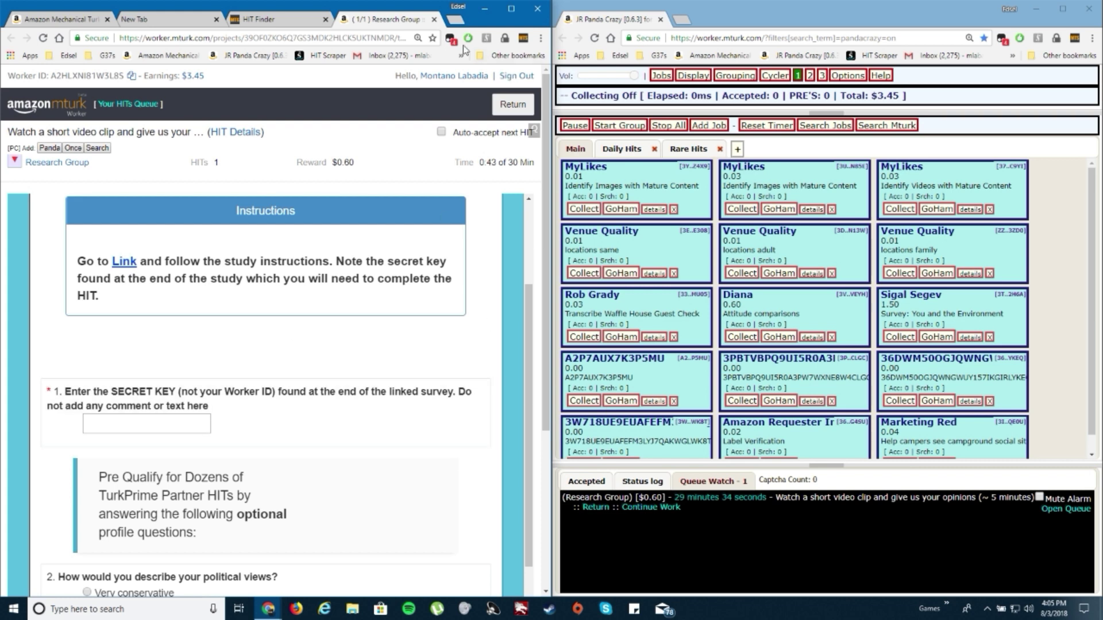
Reopen the queued video-clip HIT beside HIT Finder, dismiss the Panda Crazy notice, then close it.
left_click(435, 19)
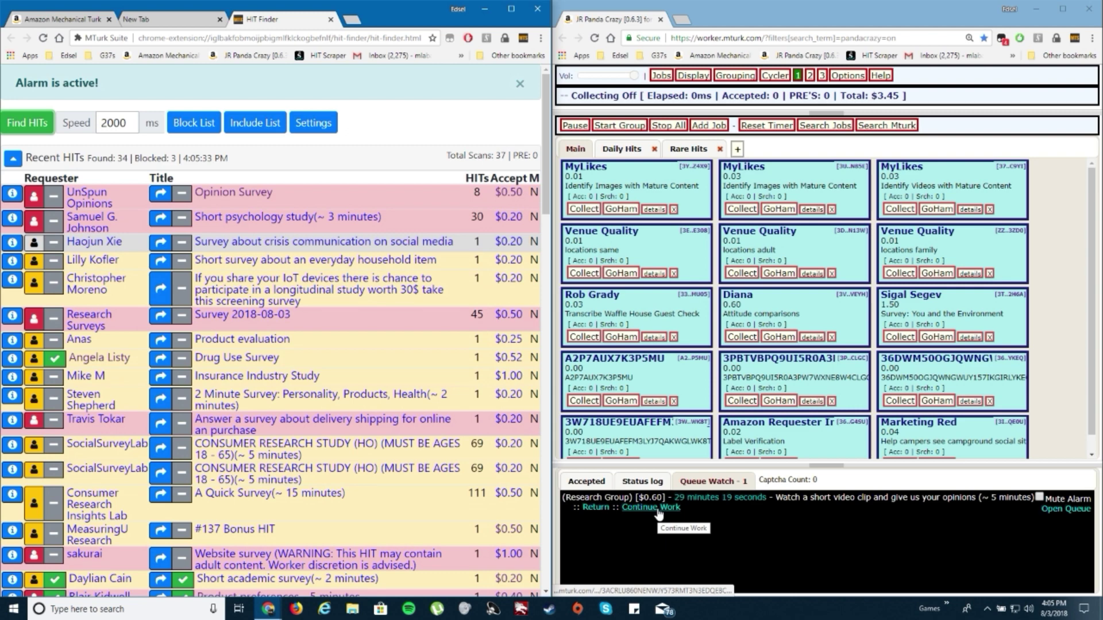
left_click(658, 509)
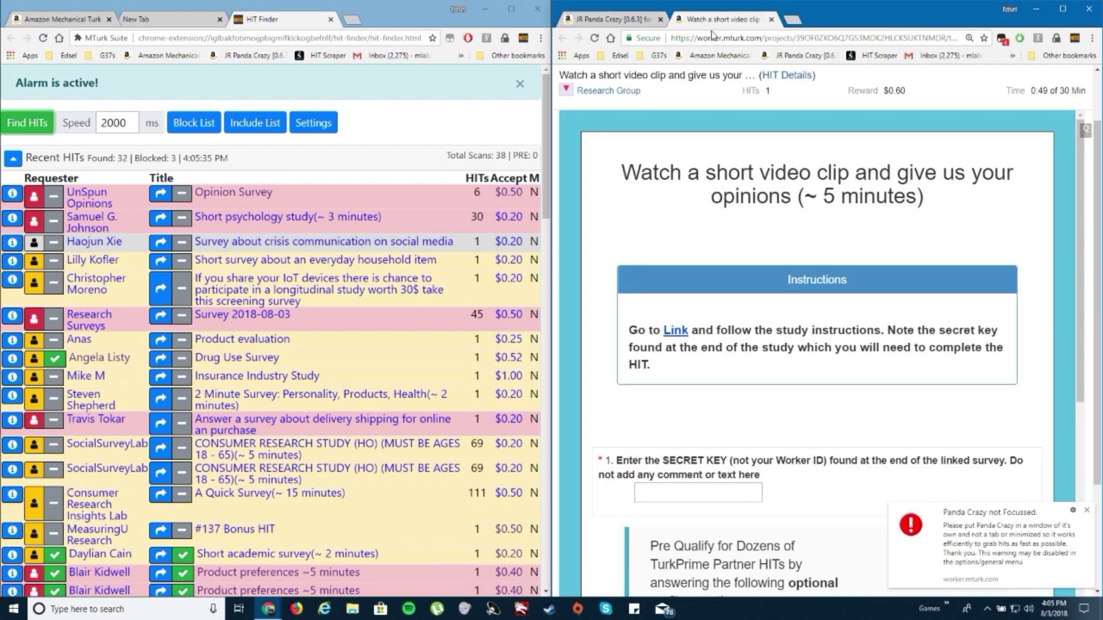
left_click_drag(712, 19, 224, 19)
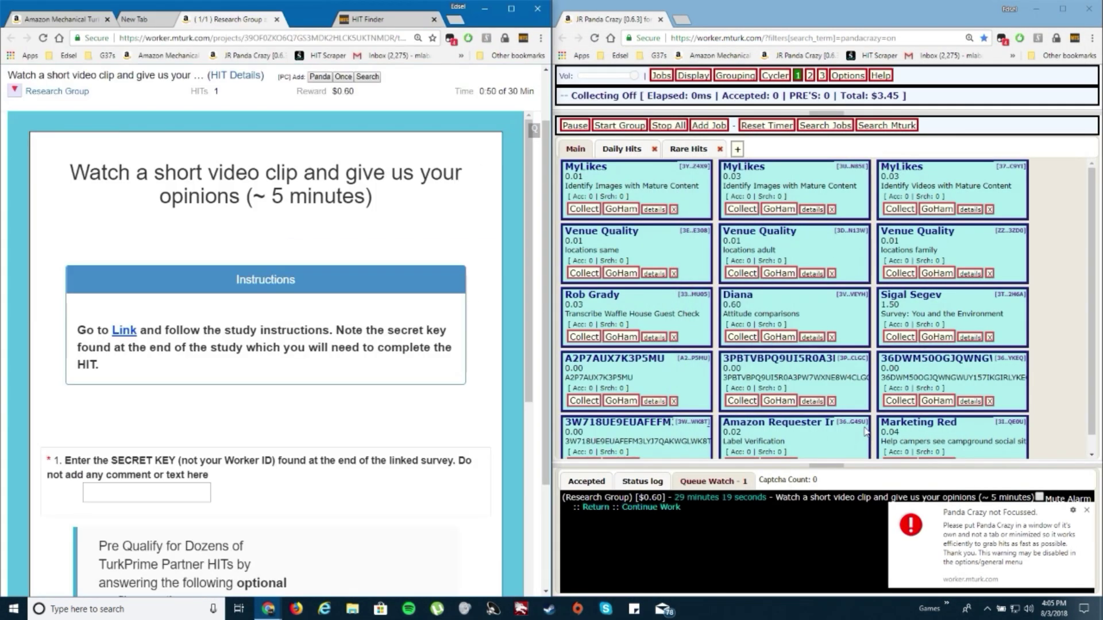
left_click(1086, 512)
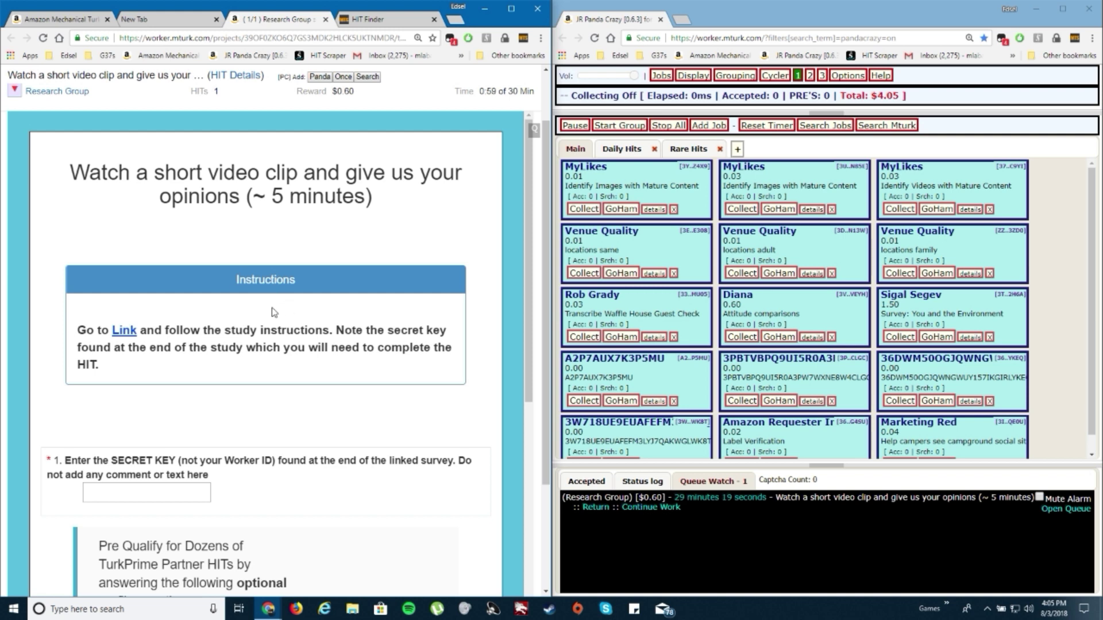
scroll(298, 436, "down", 3)
scroll(128, 374, "up", 3)
left_click(323, 20)
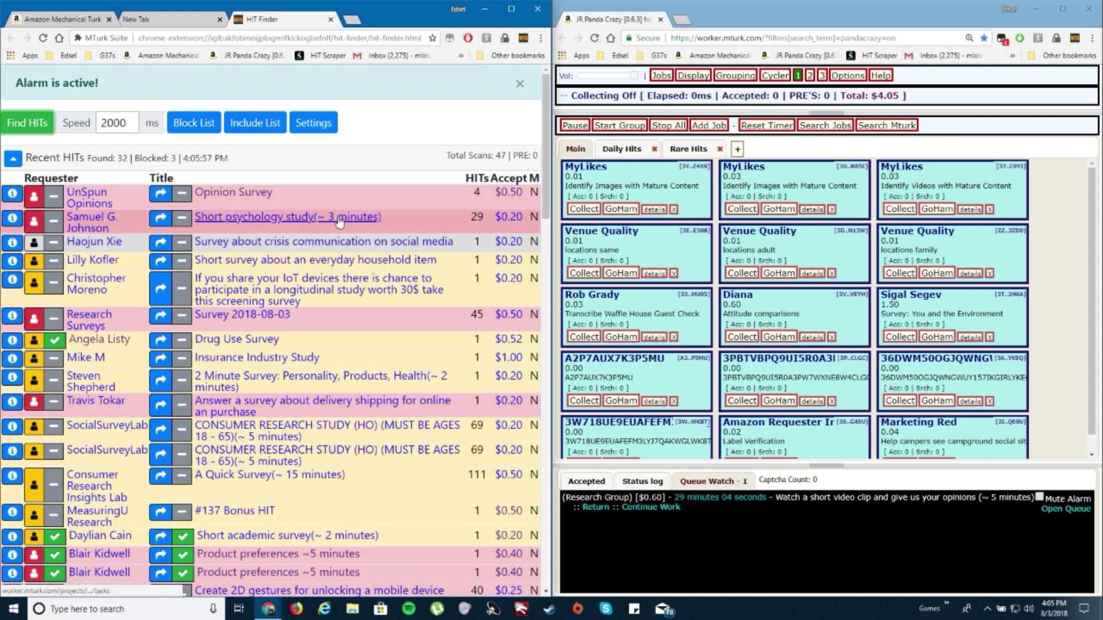
Accept the $0.20 short psychology study and the $0.20 crisis-communication social media survey.
left_click(514, 223)
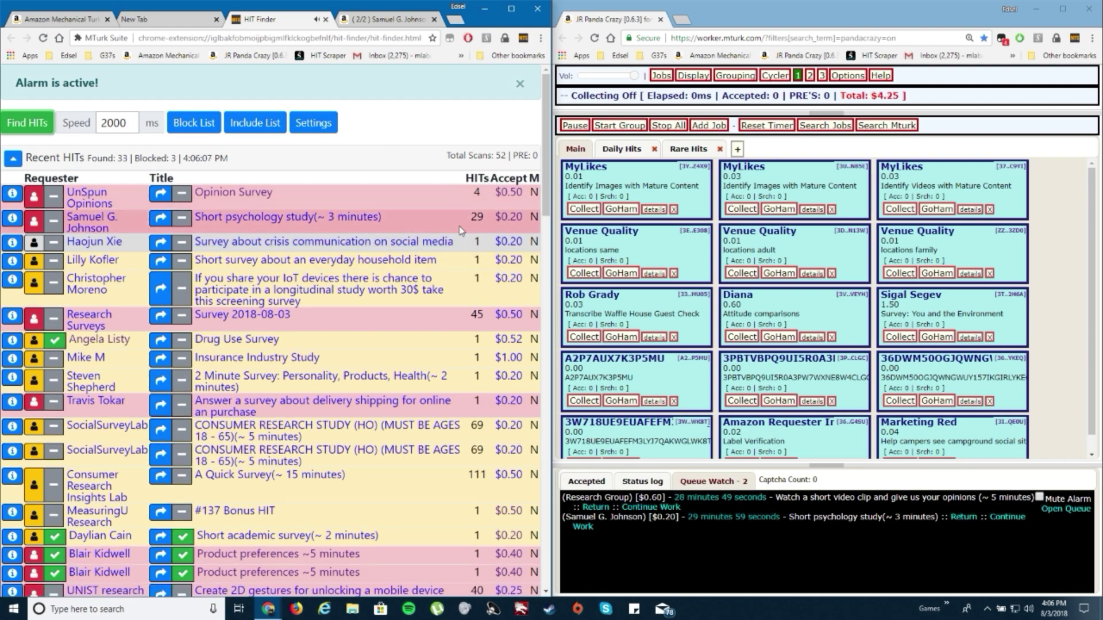
scroll(452, 322, "down", 4)
scroll(453, 321, "down", 6)
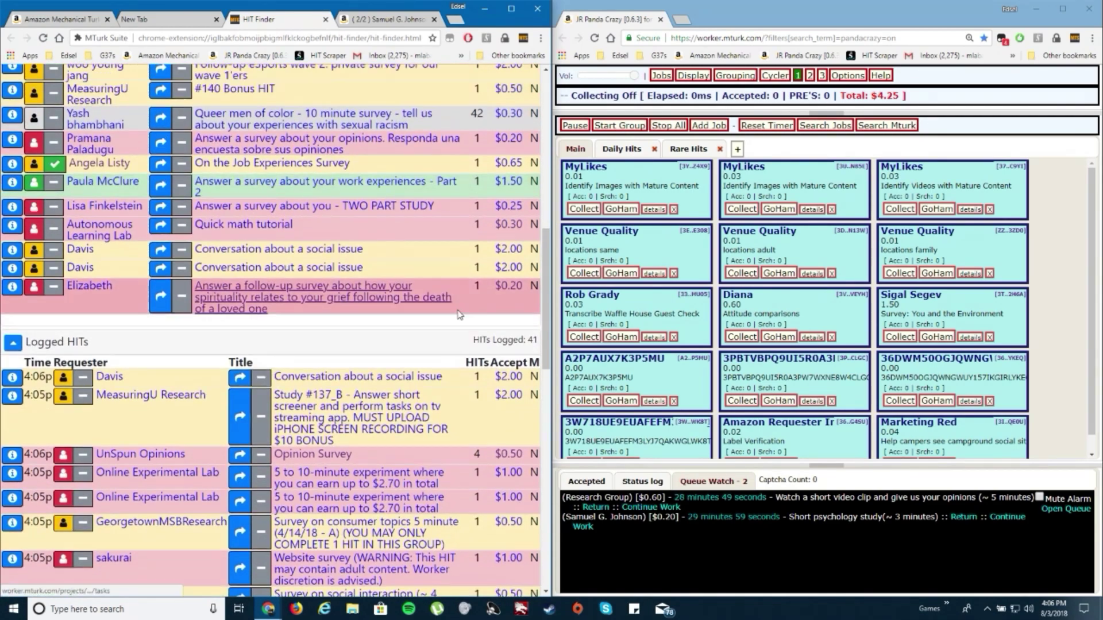
scroll(451, 304, "up", 10)
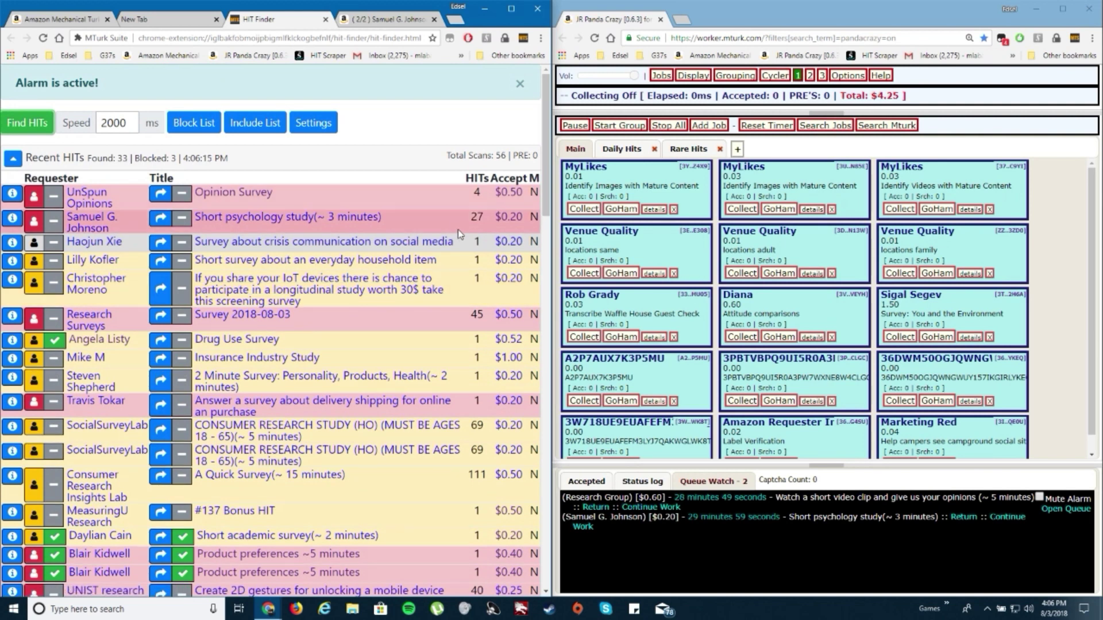
scroll(409, 467, "down", 3)
scroll(421, 466, "up", 3)
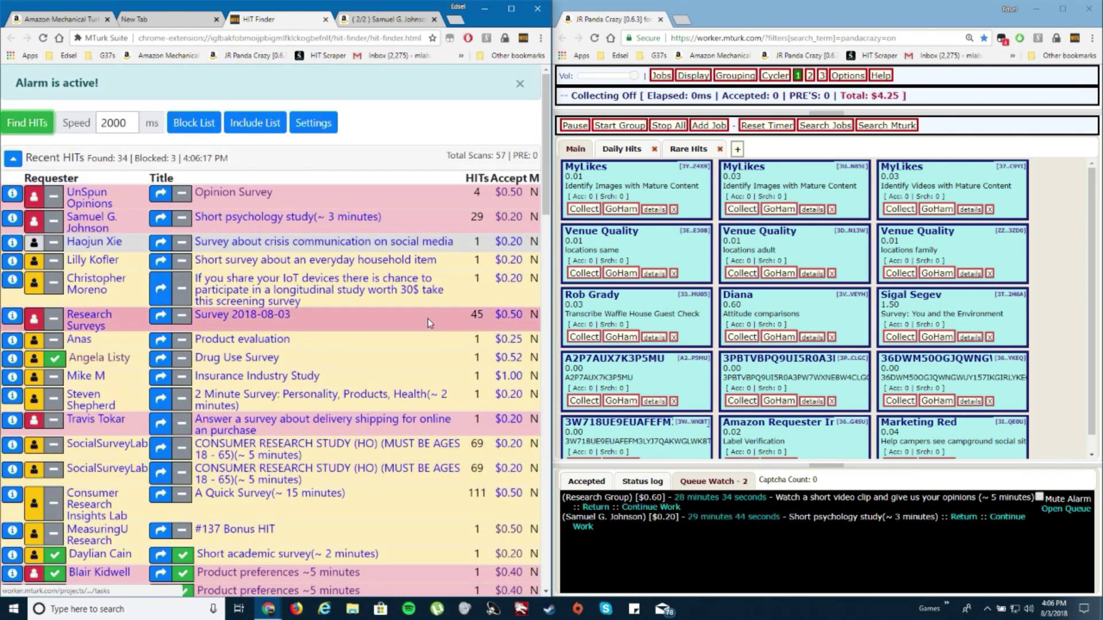
left_click(506, 244)
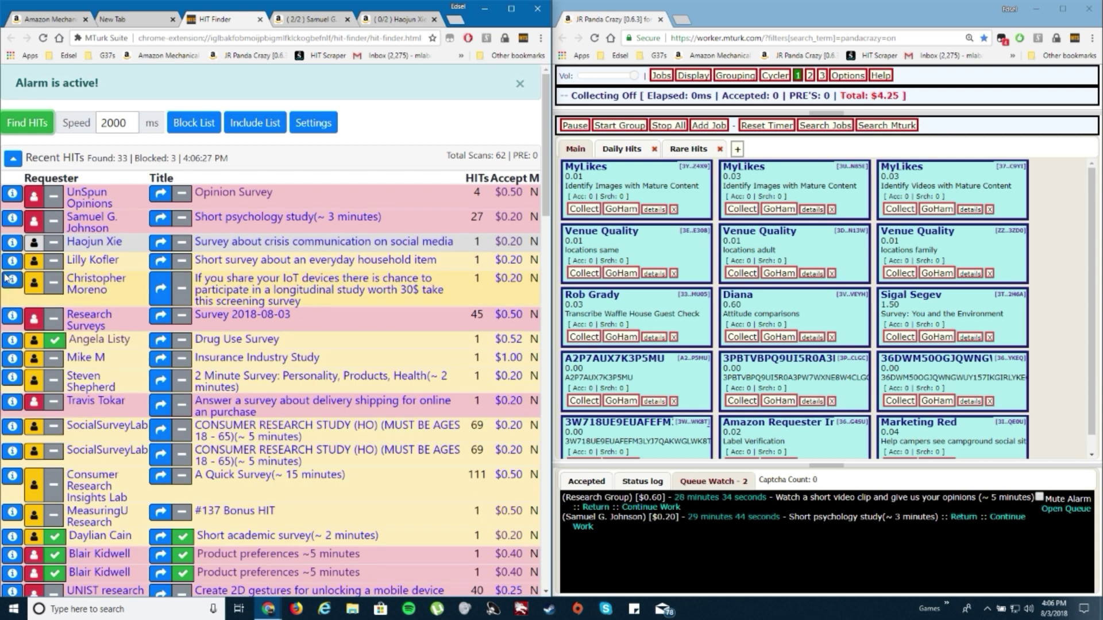
left_click(12, 260)
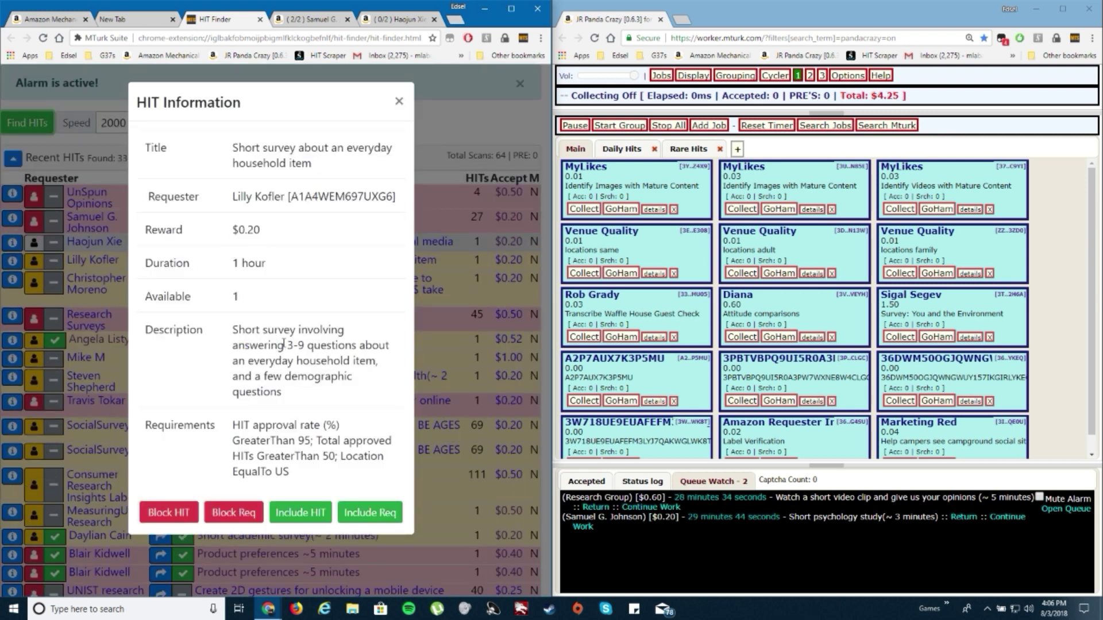
left_click_drag(232, 197, 305, 197)
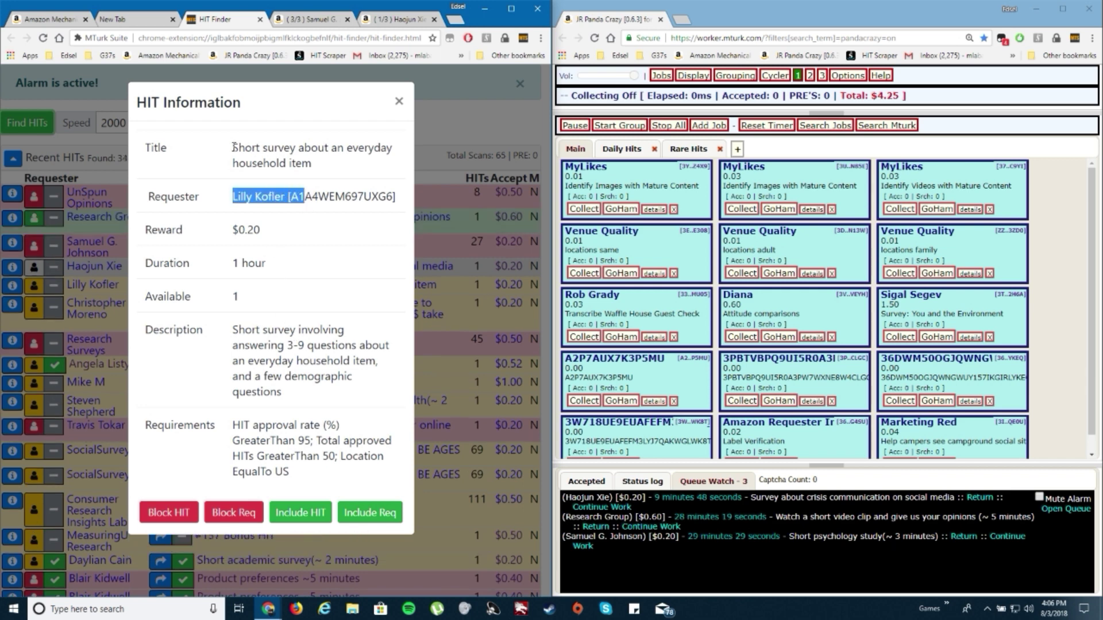
left_click_drag(238, 147, 363, 176)
left_click(326, 182)
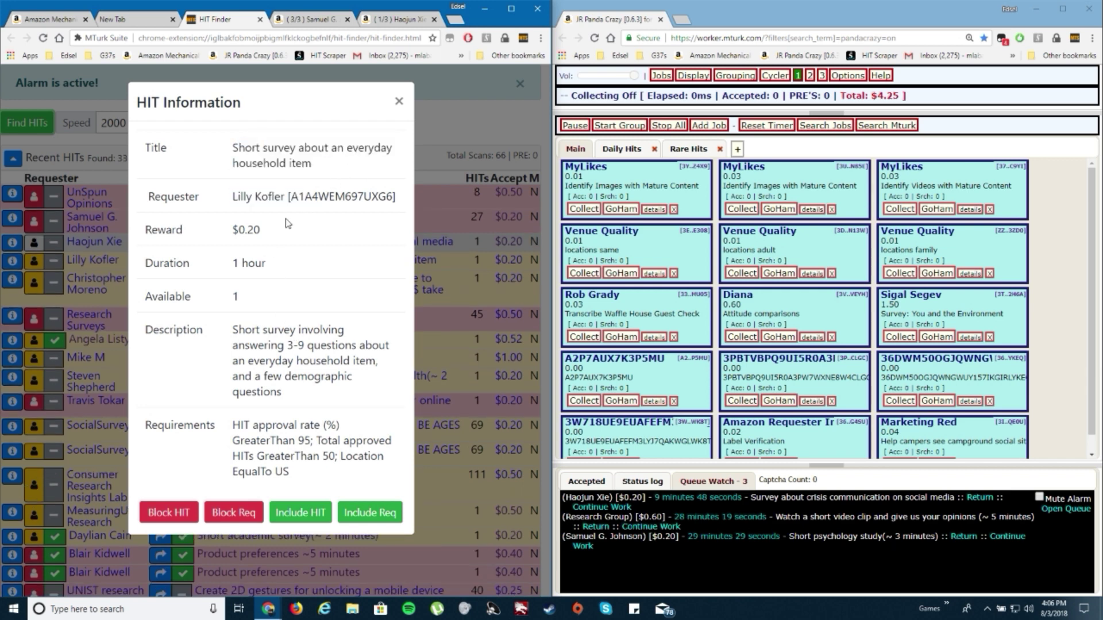
left_click_drag(229, 268, 270, 276)
left_click(256, 304)
left_click_drag(234, 331, 344, 352)
left_click_drag(275, 362, 281, 362)
left_click(302, 376)
left_click(399, 102)
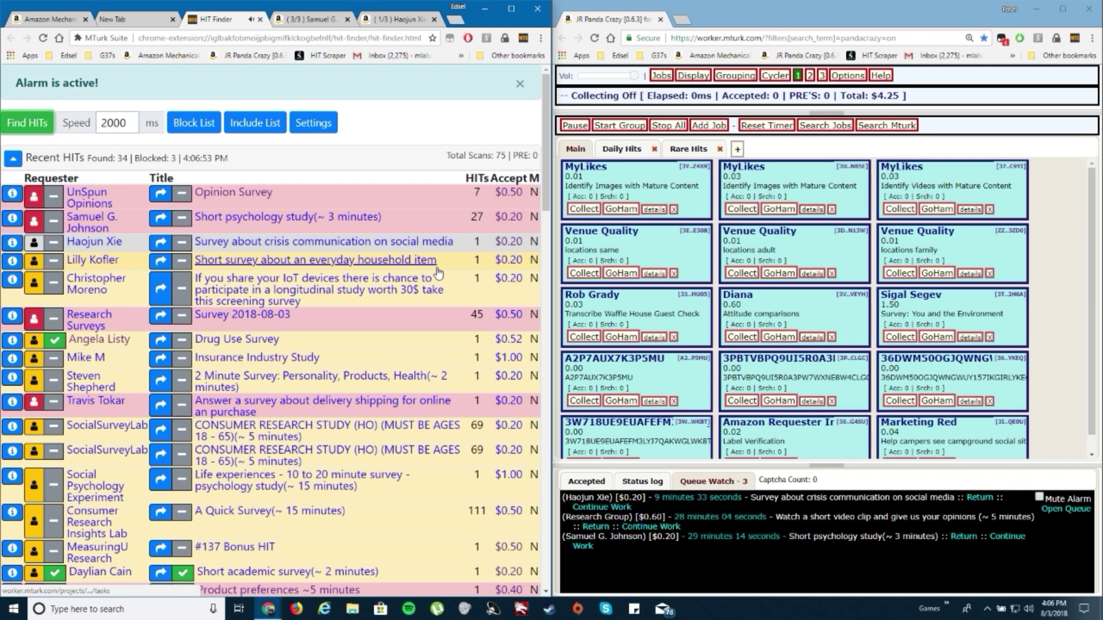
Maximize the HIT Finder window and close the crisis-communication and psychology study tabs.
scroll(470, 284, "down", 1)
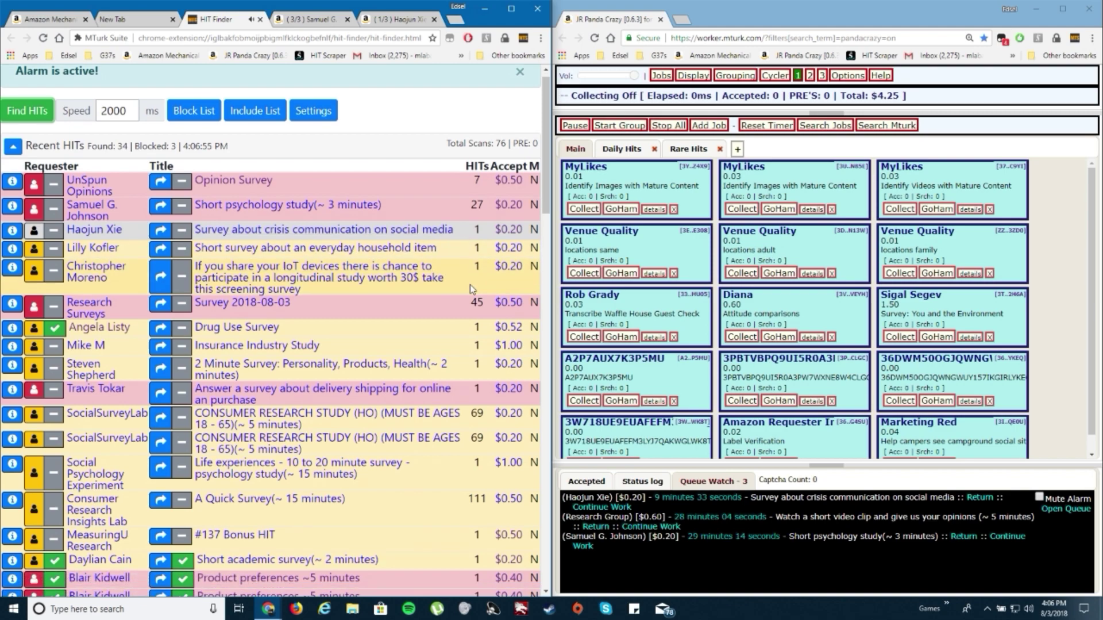
scroll(452, 293, "down", 15)
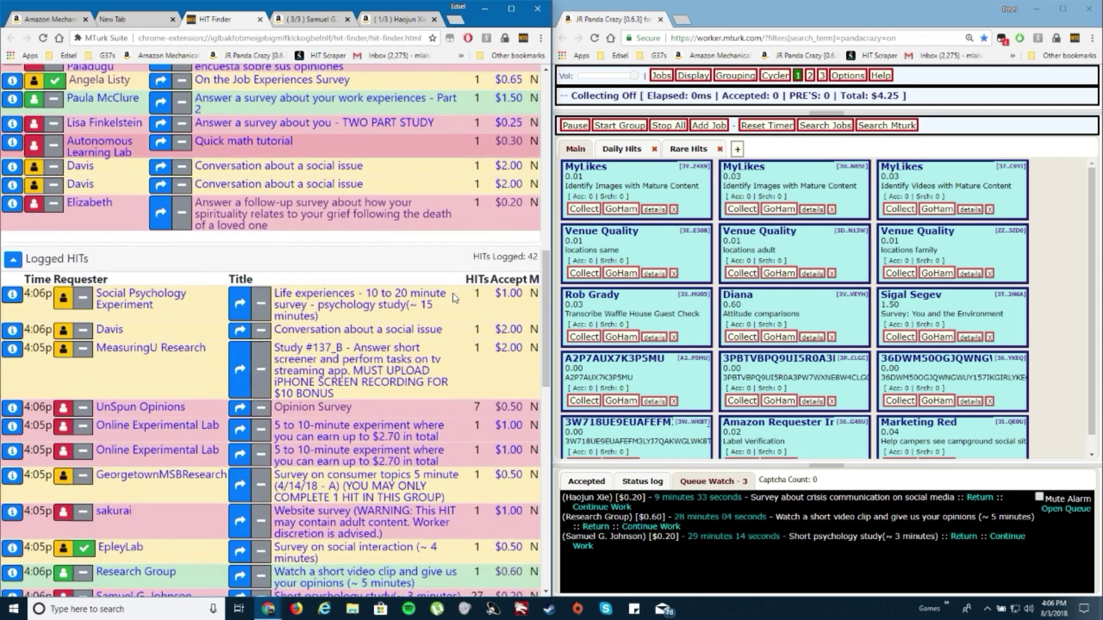
scroll(345, 315, "up", 10)
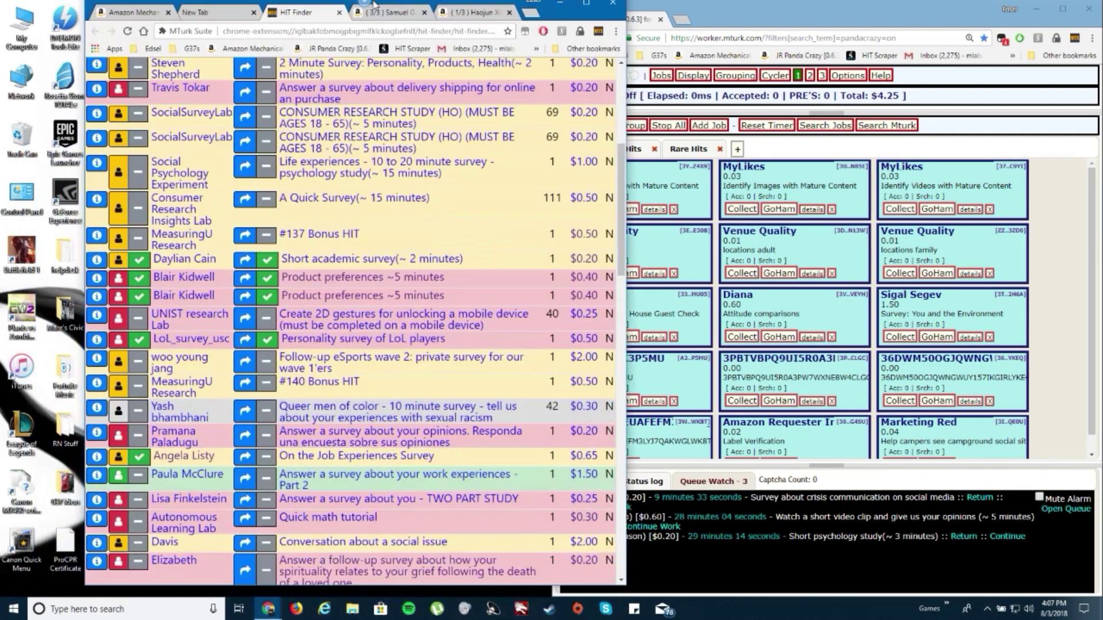
double_click(290, 3)
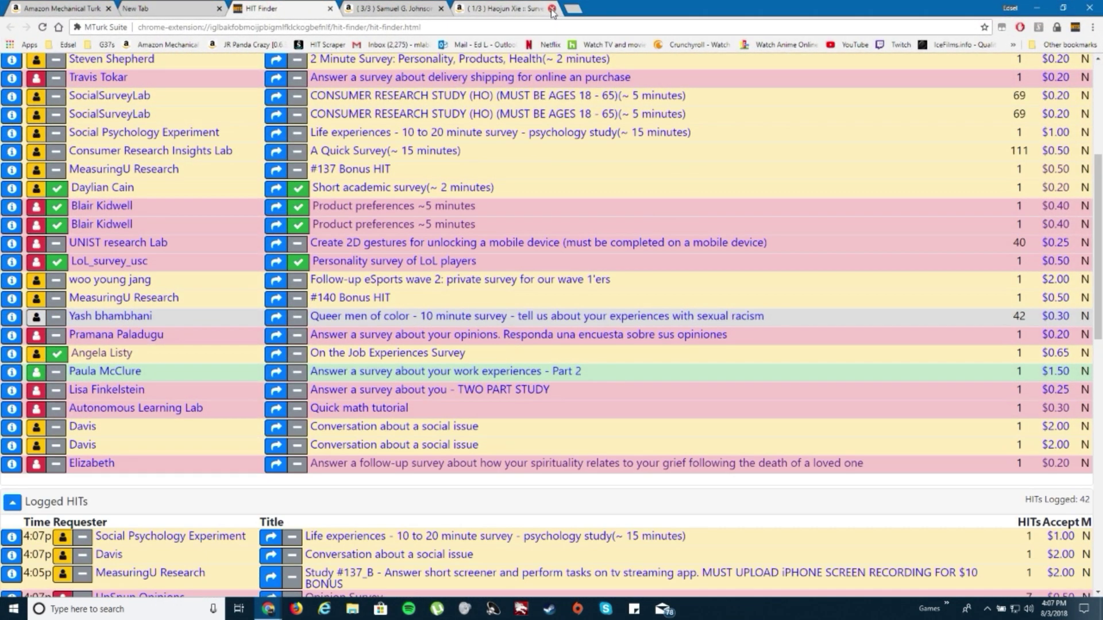
left_click(552, 8)
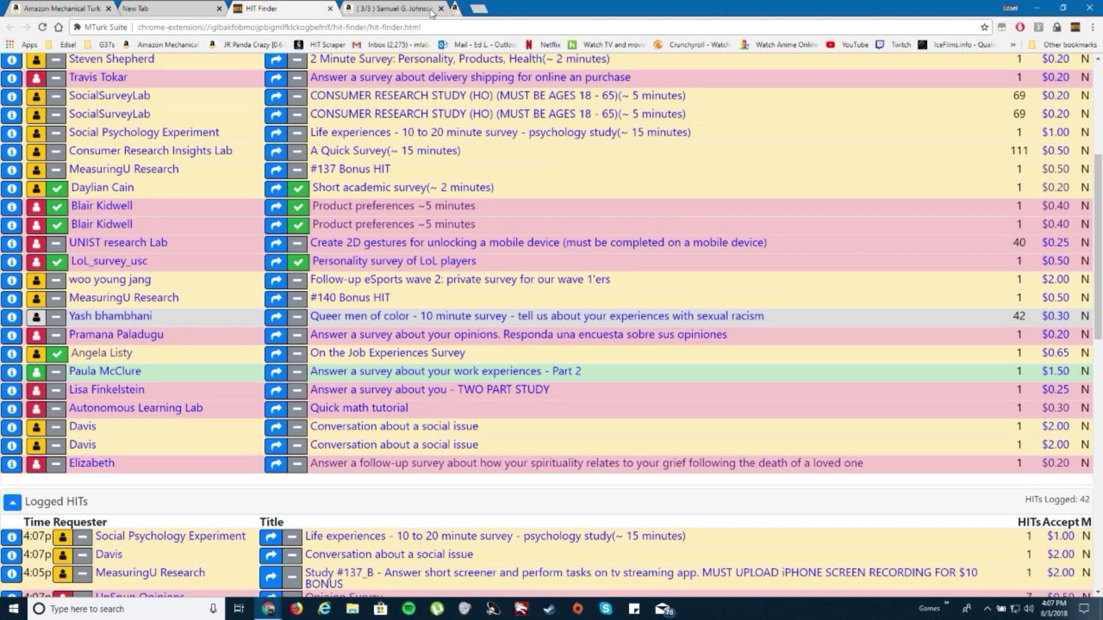
left_click(440, 9)
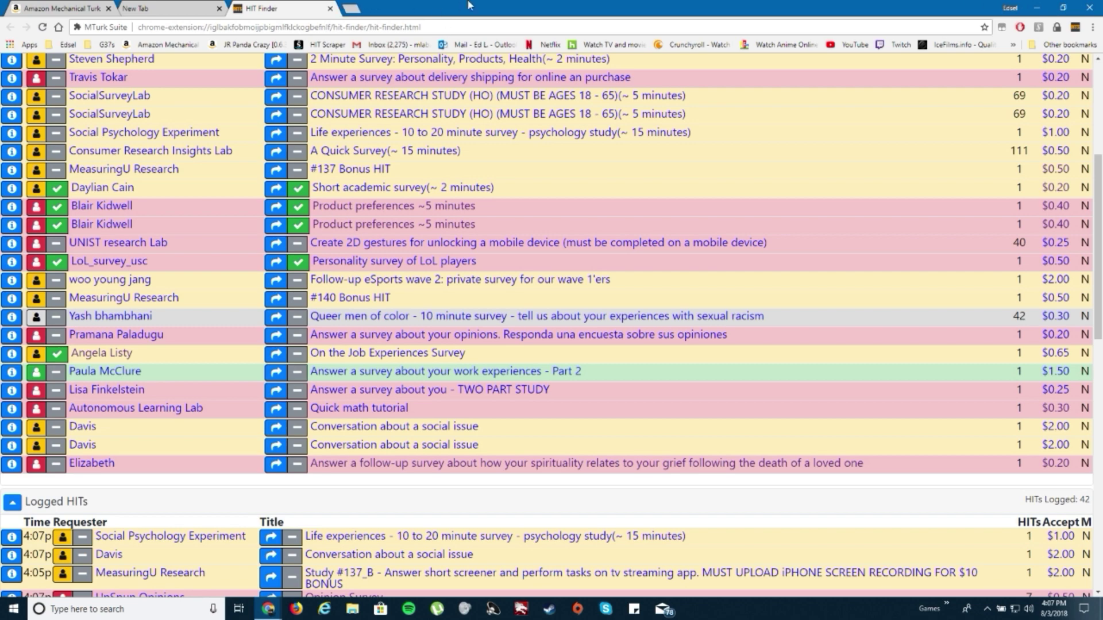
Scroll down to the Logged HITs list, now 42 HITs led by a $1.00 'Life experiences' survey.
scroll(616, 258, "up", 5)
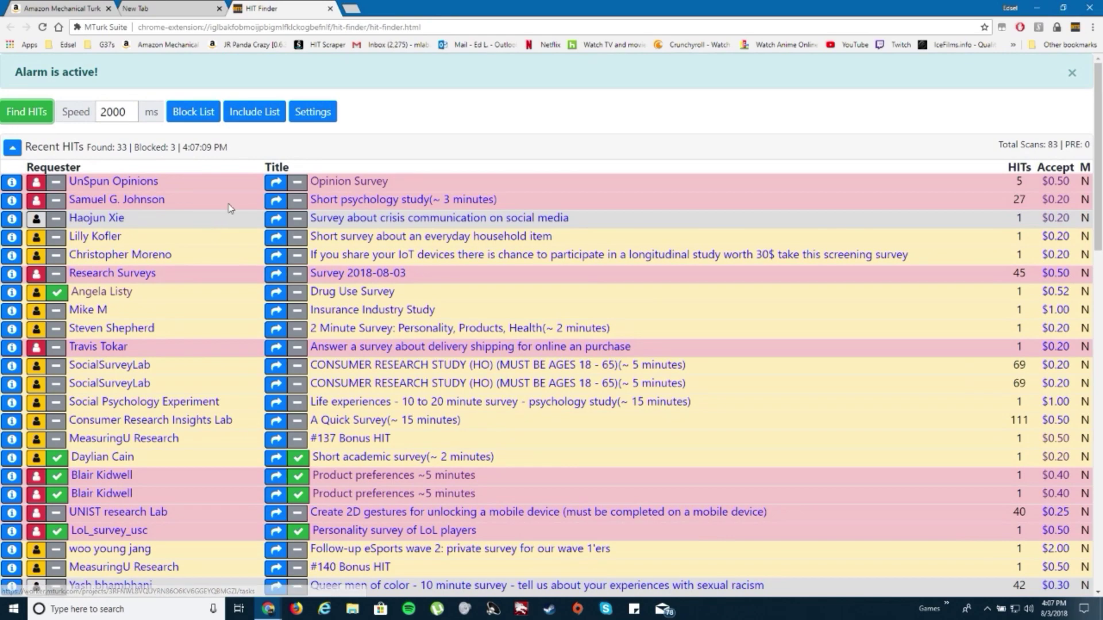
scroll(121, 212, "down", 2)
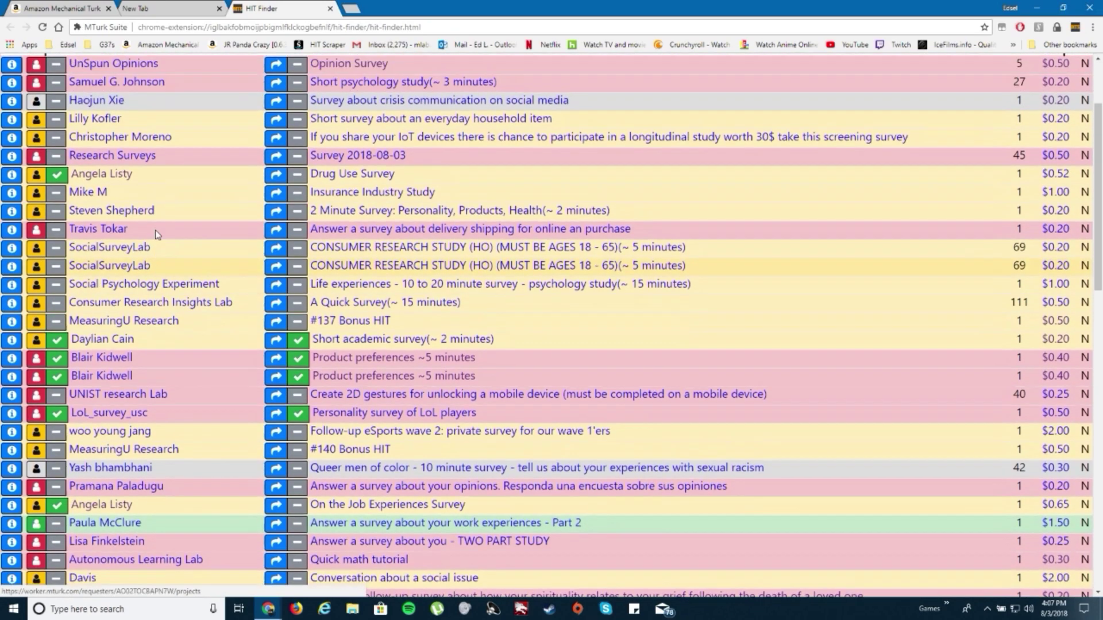
scroll(157, 233, "down", 7)
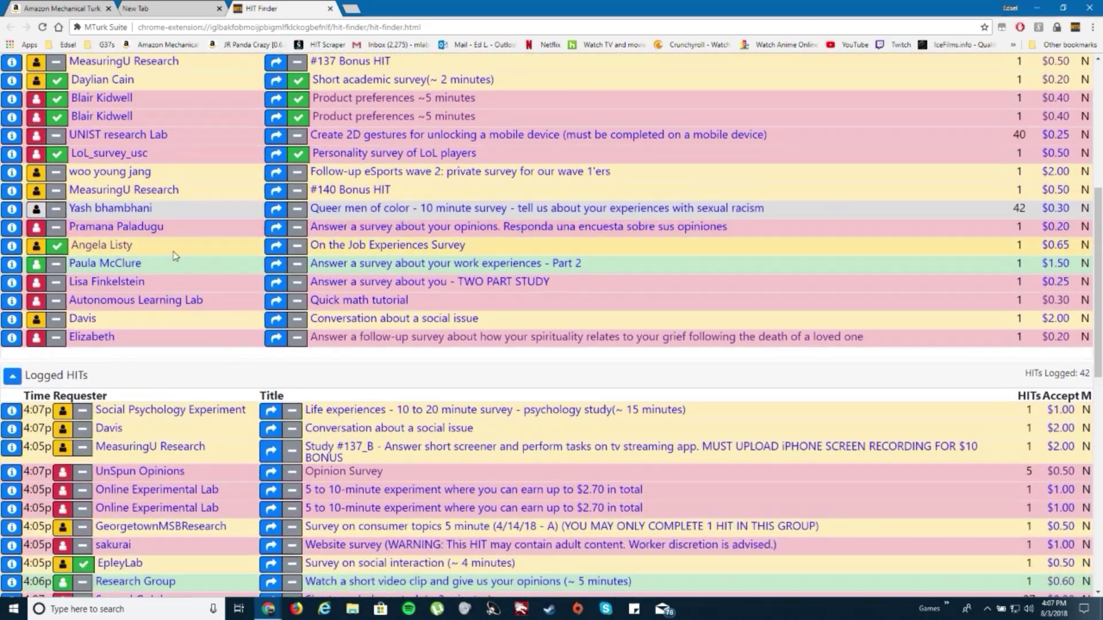
scroll(67, 275, "down", 3)
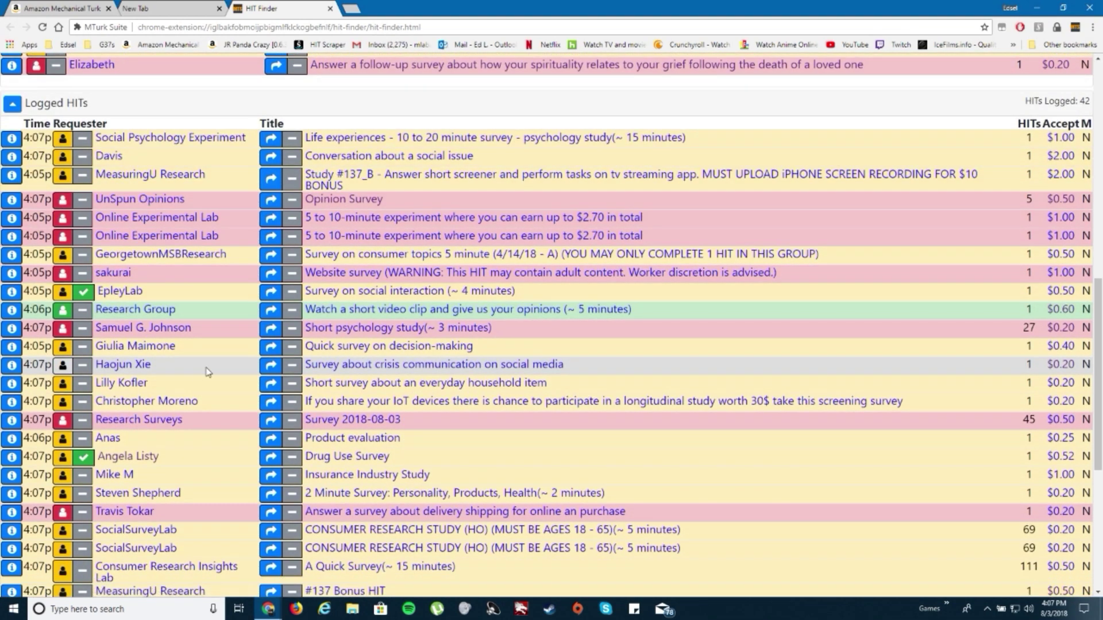
scroll(1095, 306, "up", 2)
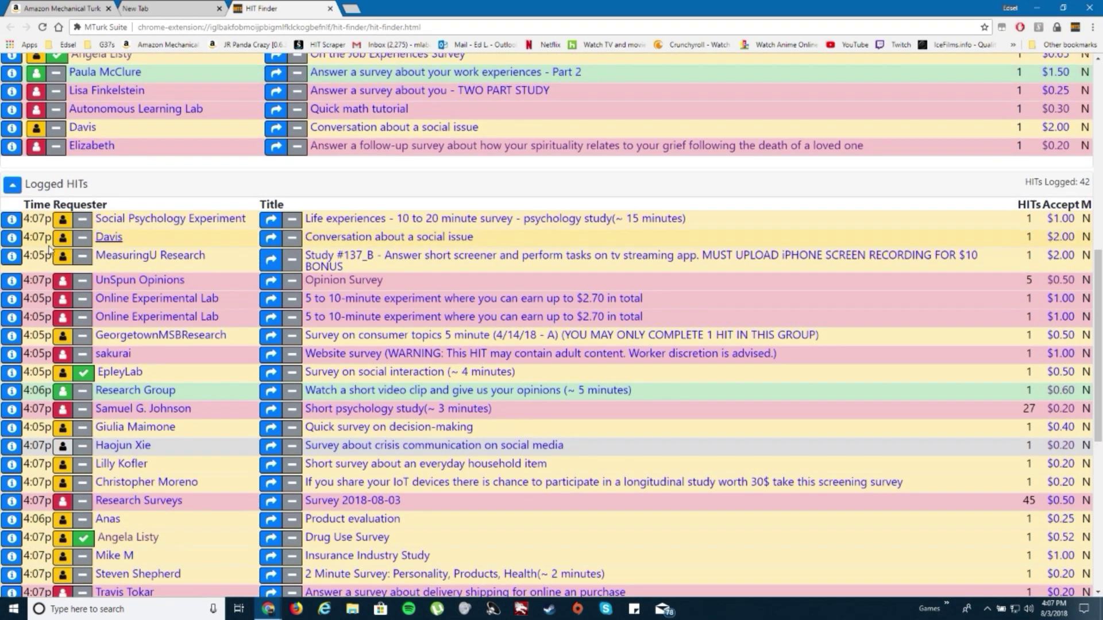
left_click_drag(23, 219, 61, 246)
left_click(33, 257)
scroll(451, 294, "up", 1)
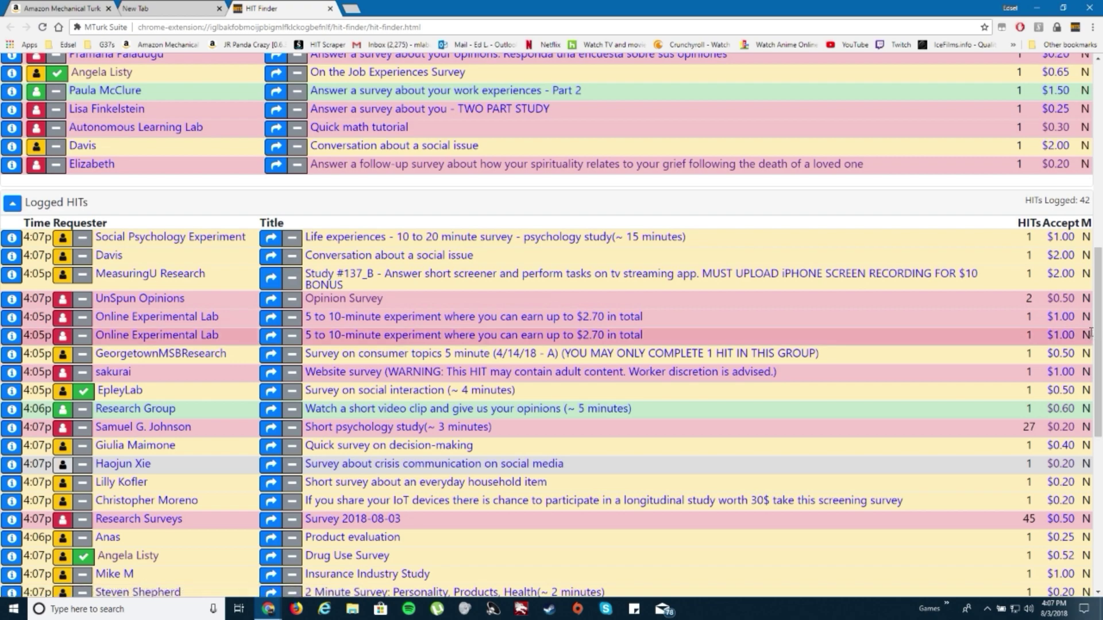
left_click_drag(1097, 342, 1100, 155)
scroll(536, 291, "down", 9)
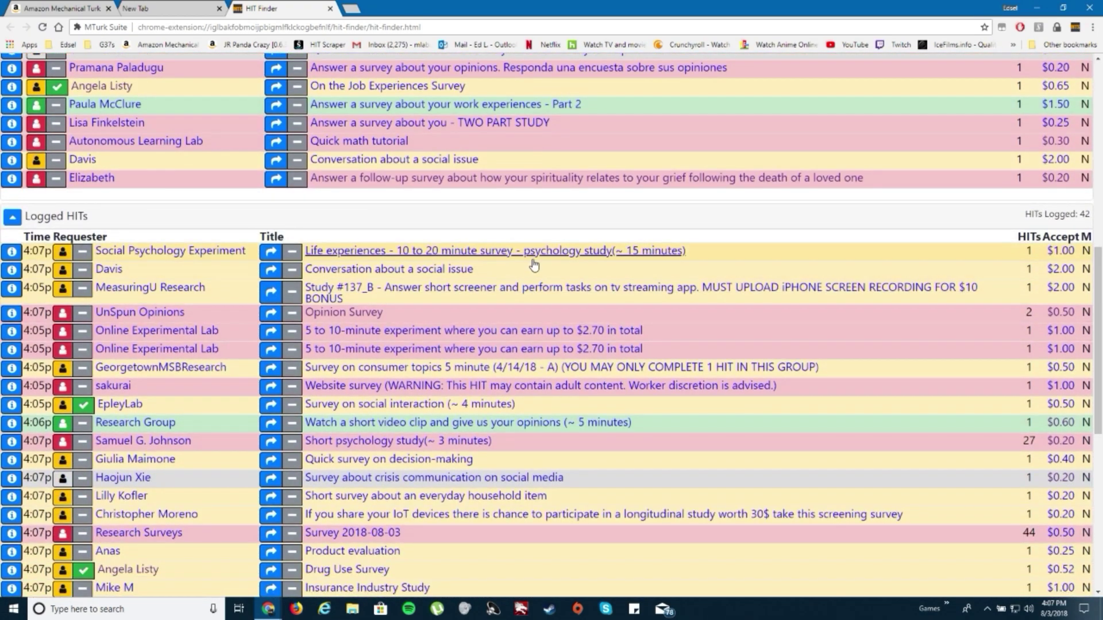
scroll(490, 245, "down", 1)
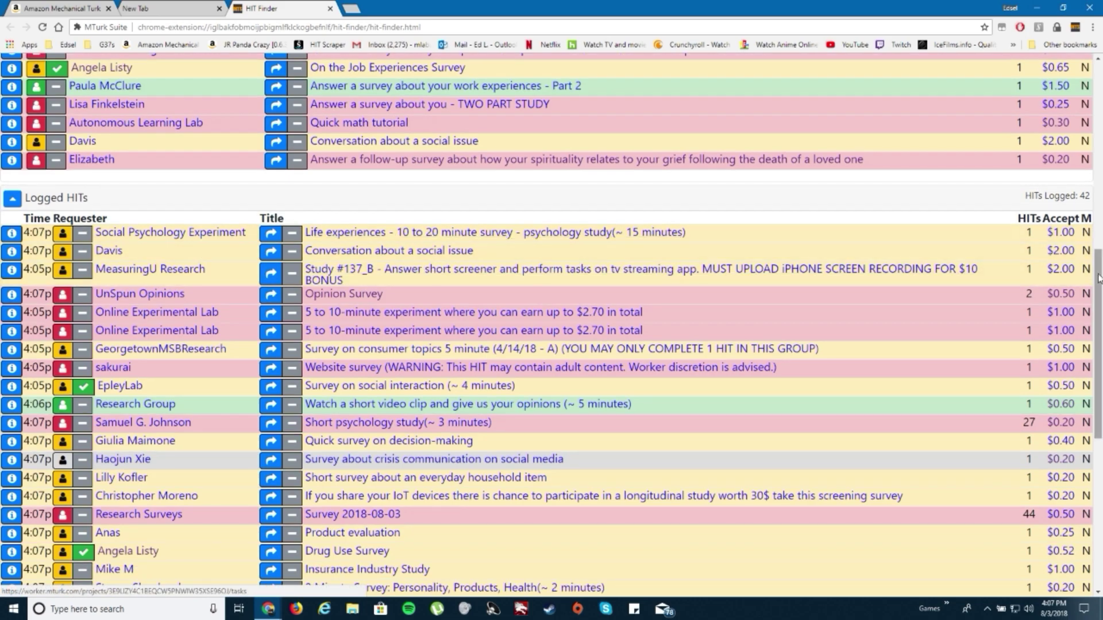
left_click_drag(1098, 298, 1101, 163)
scroll(638, 272, "down", 6)
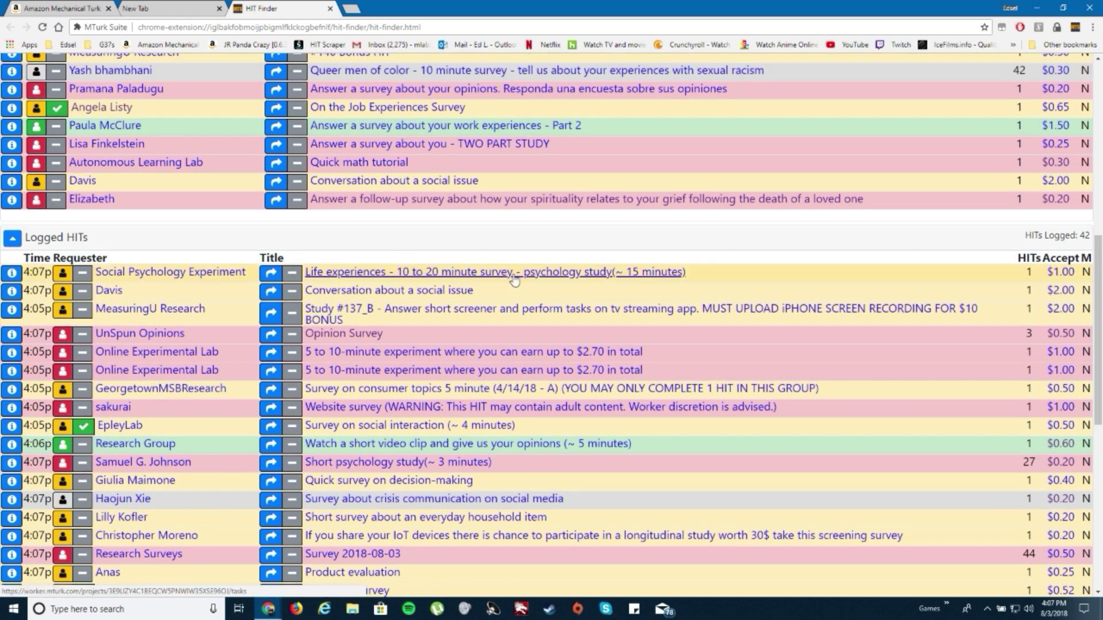
Open the 'Life experiences' survey HIT, grab its web address, and restore the window to half-screen.
left_click(588, 280)
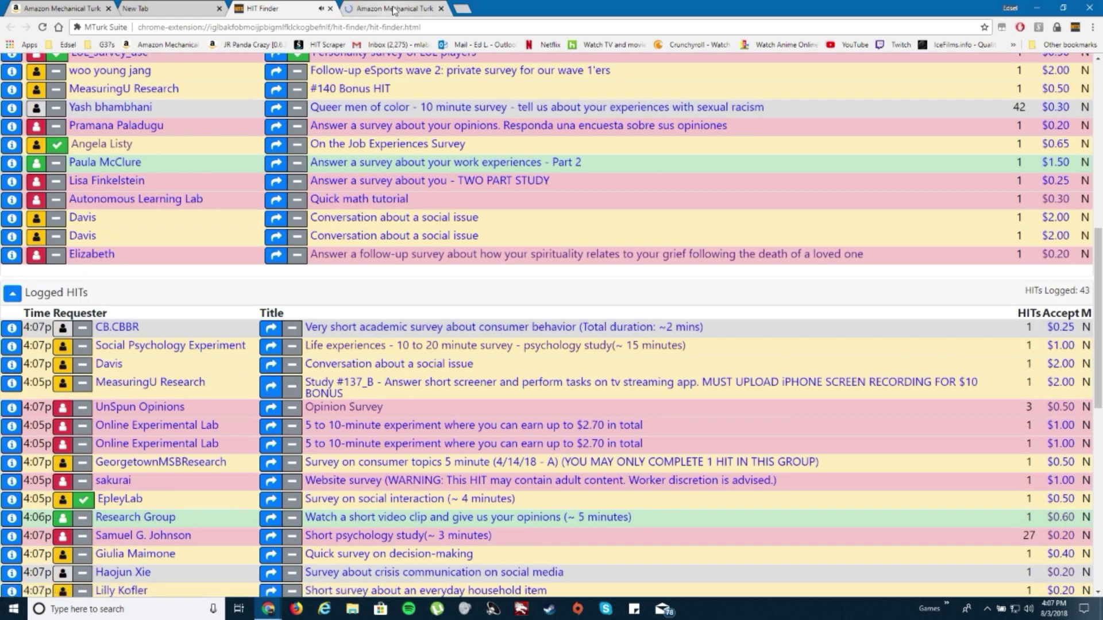
left_click(396, 8)
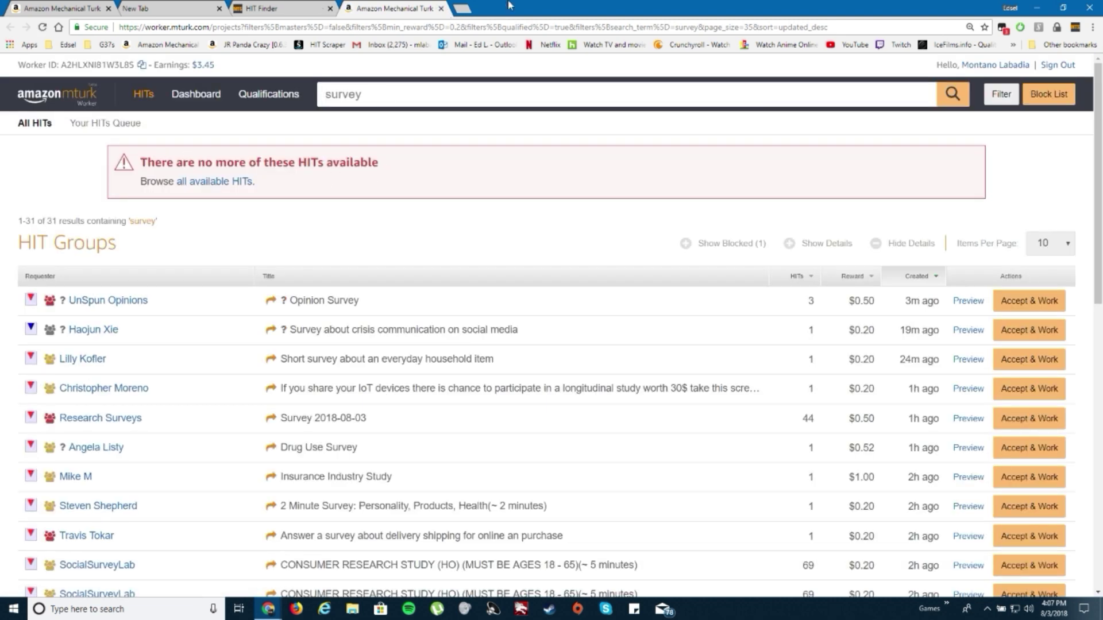
left_click(471, 27)
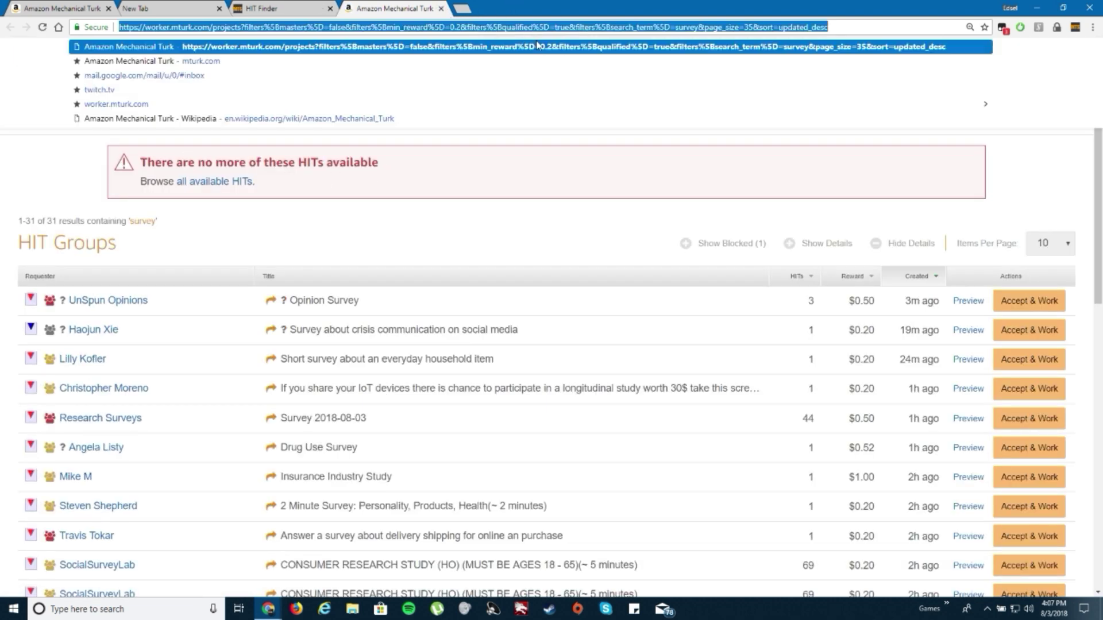
double_click(608, 8)
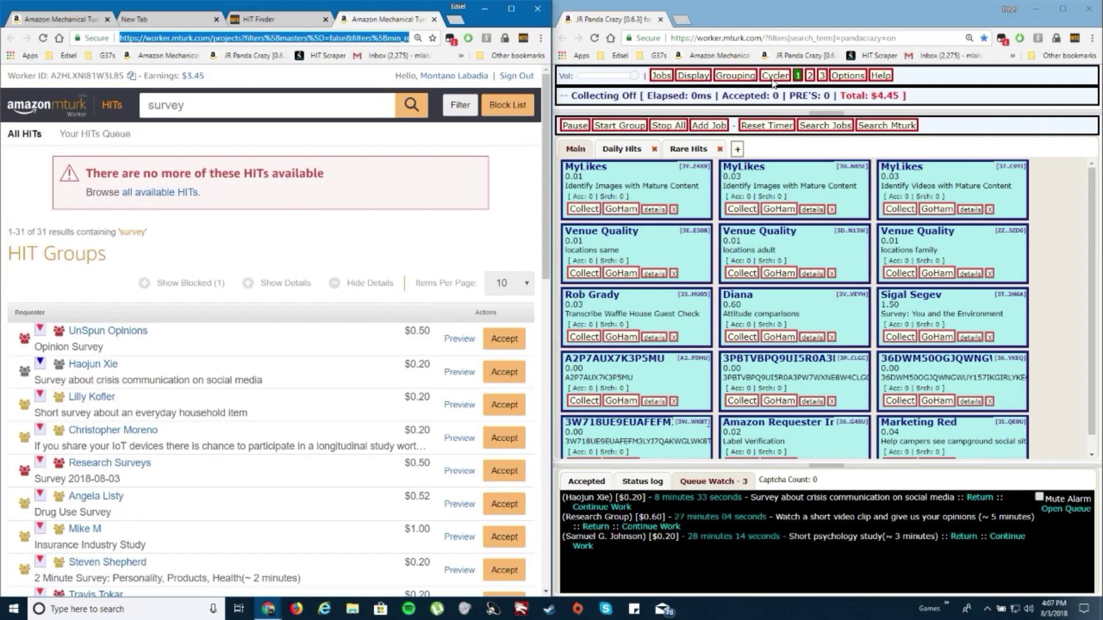
Paste the copied HIT link into a new Panda Crazy job, then close the dialog.
left_click(710, 109)
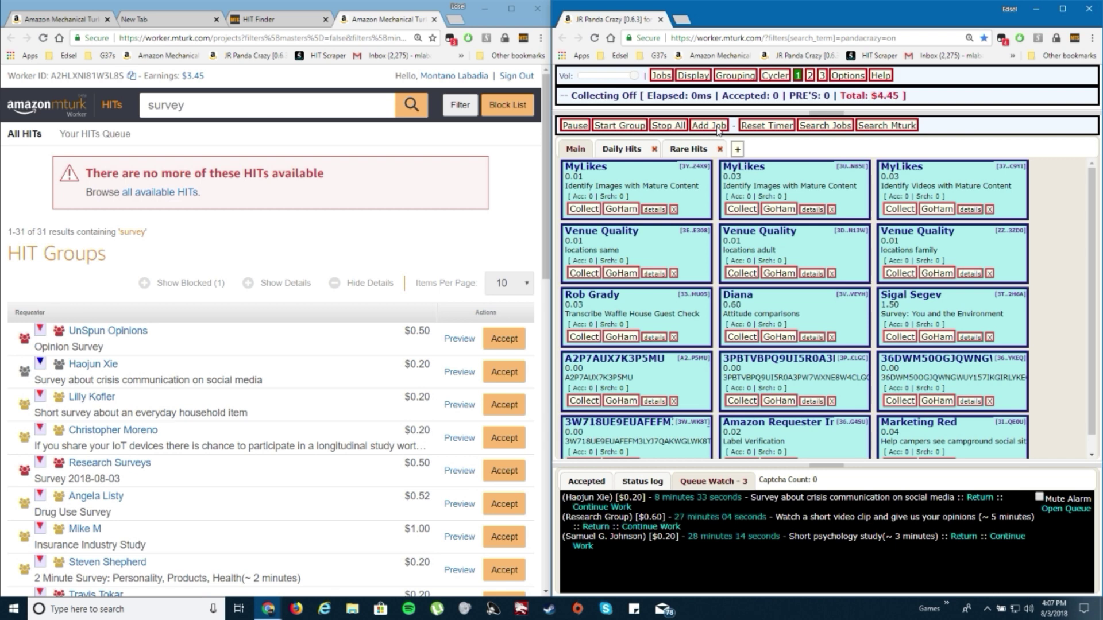
left_click(711, 126)
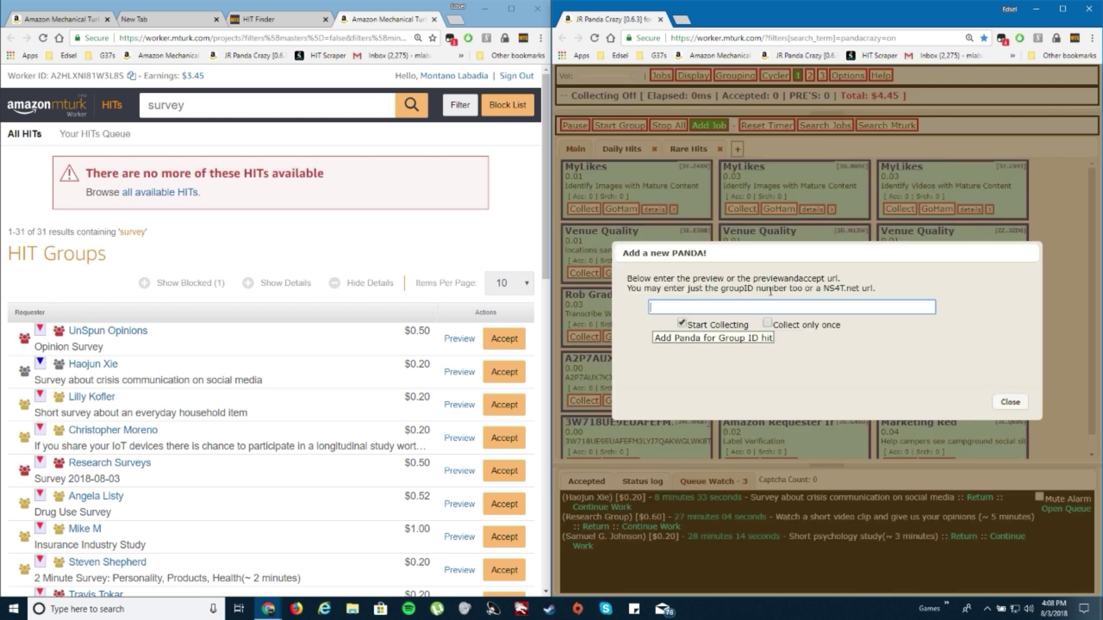
key("ctrl+v")
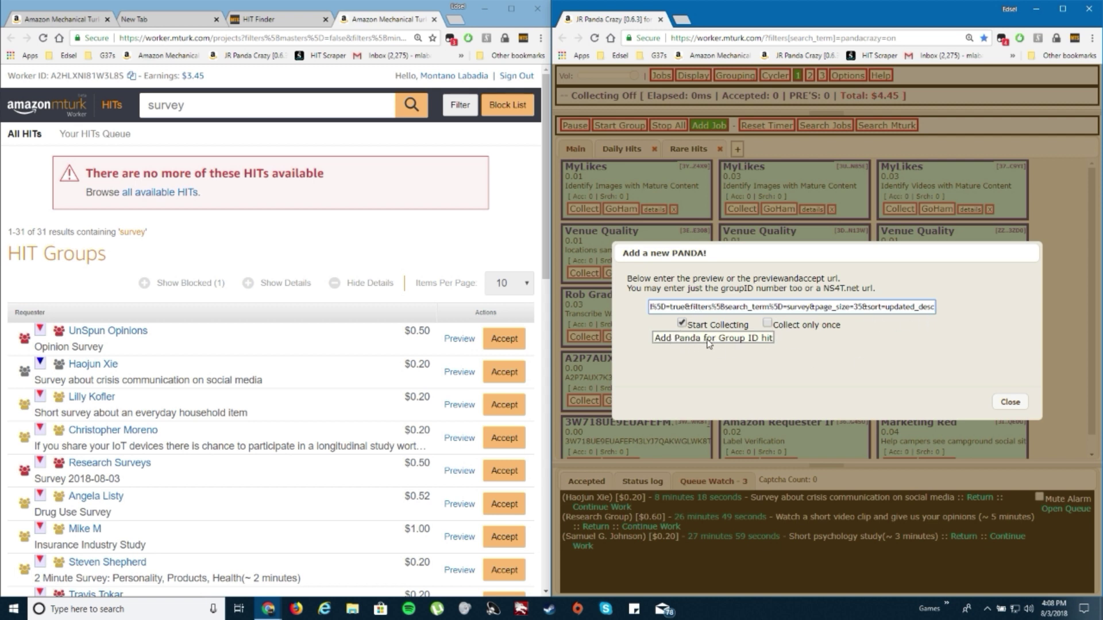
left_click(664, 342)
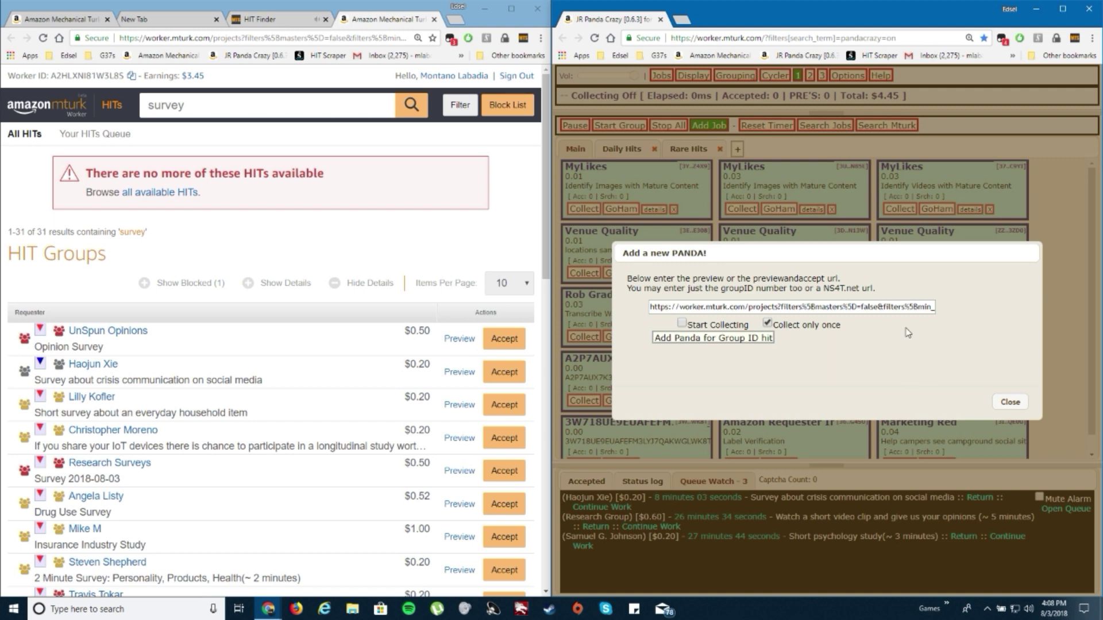
left_click(1002, 403)
scroll(1020, 394, "down", 1)
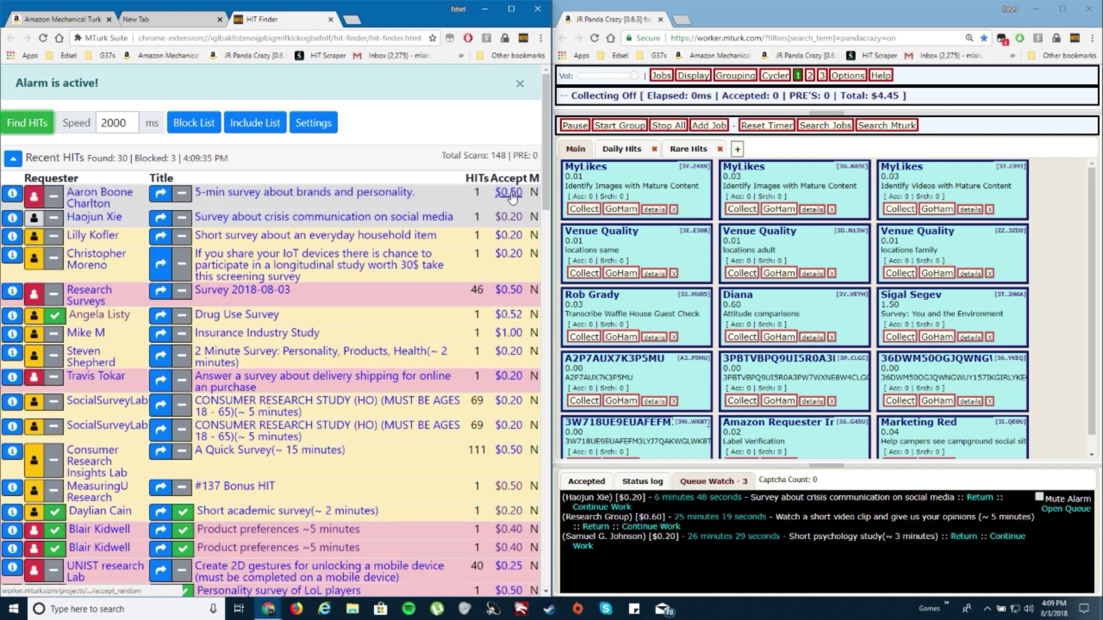
Accept the $0.50 brands-and-personality survey HIT, close its page, and open the crisis-communication Qualtrics survey.
left_click(509, 198)
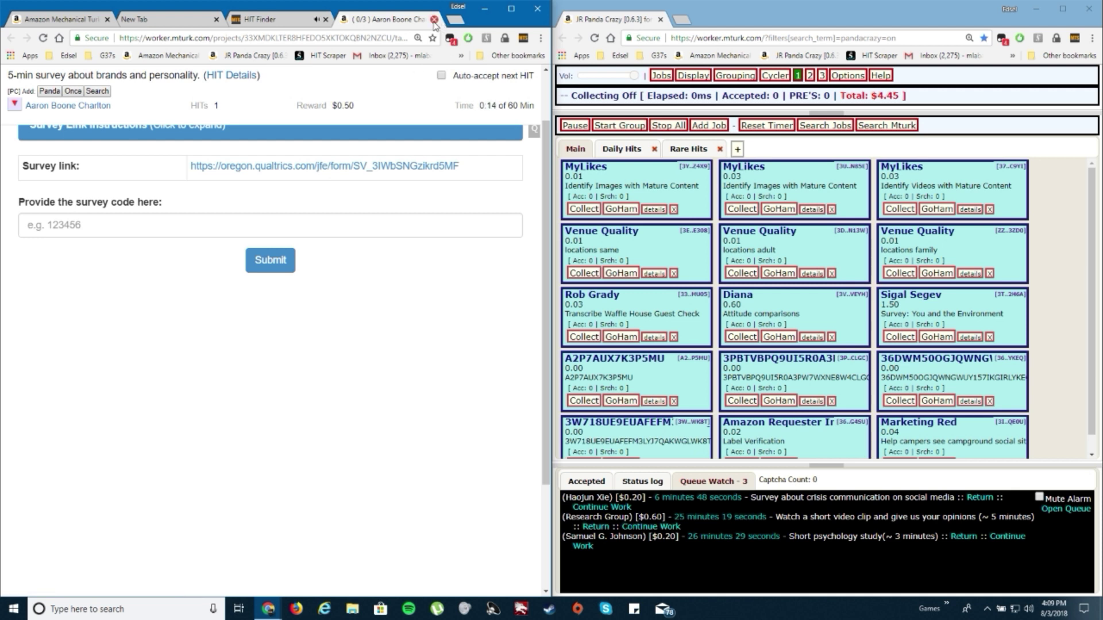
left_click(435, 23)
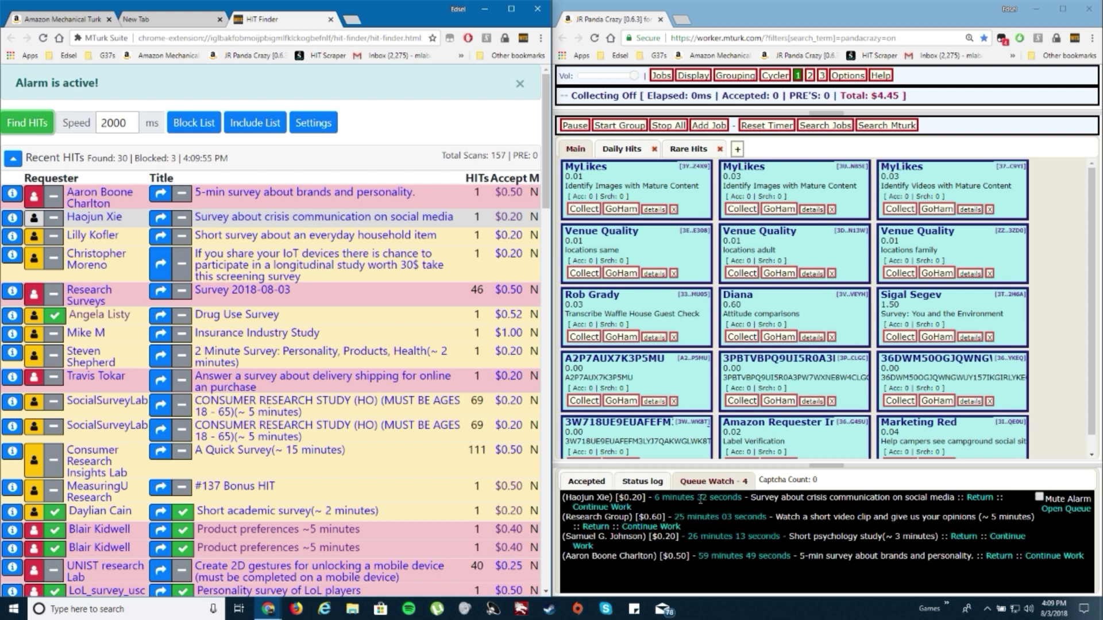
left_click(602, 507)
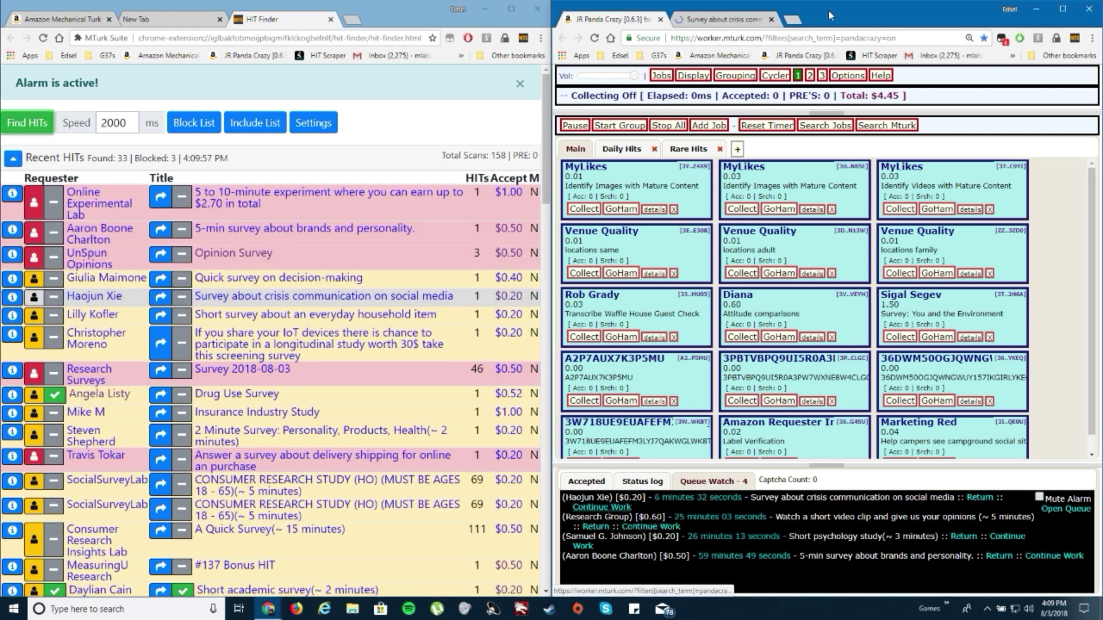
left_click_drag(723, 19, 366, 106)
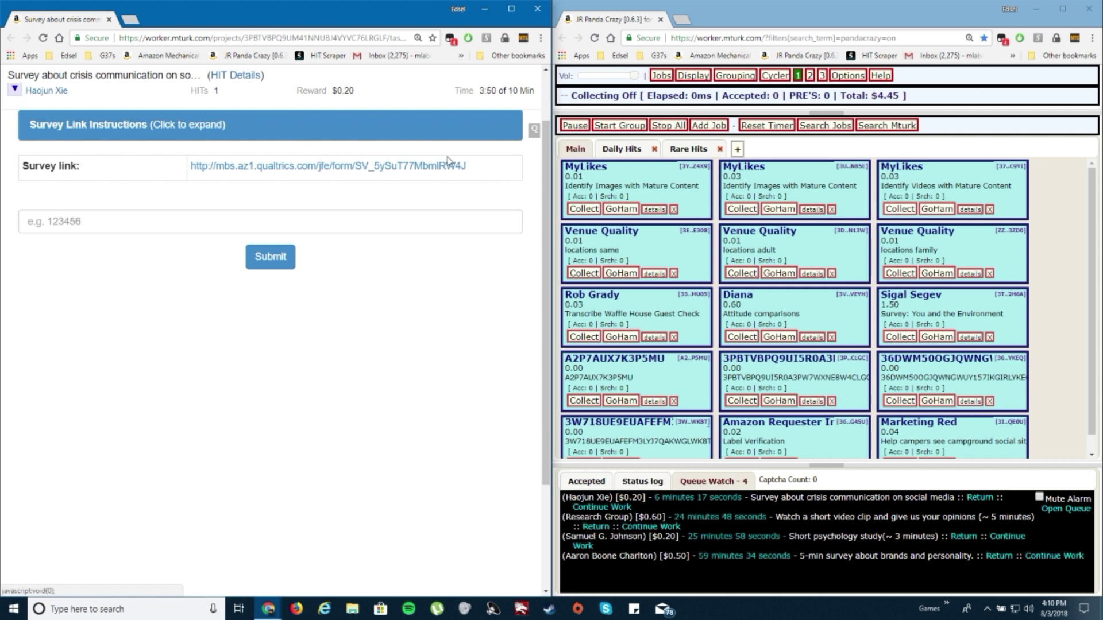
middle_click(404, 167)
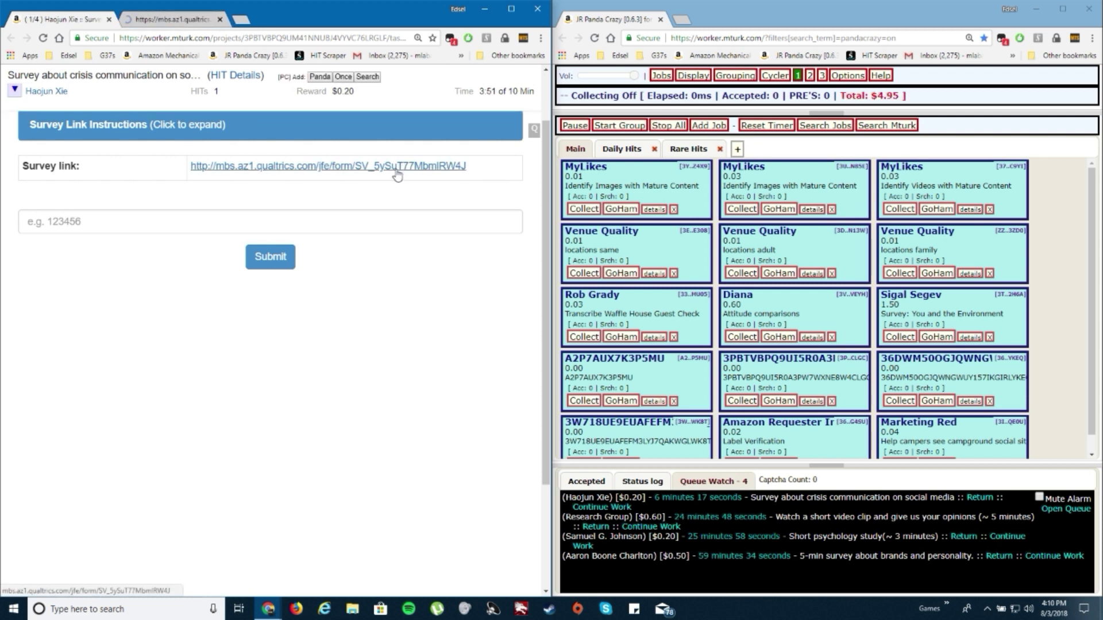
left_click(158, 20)
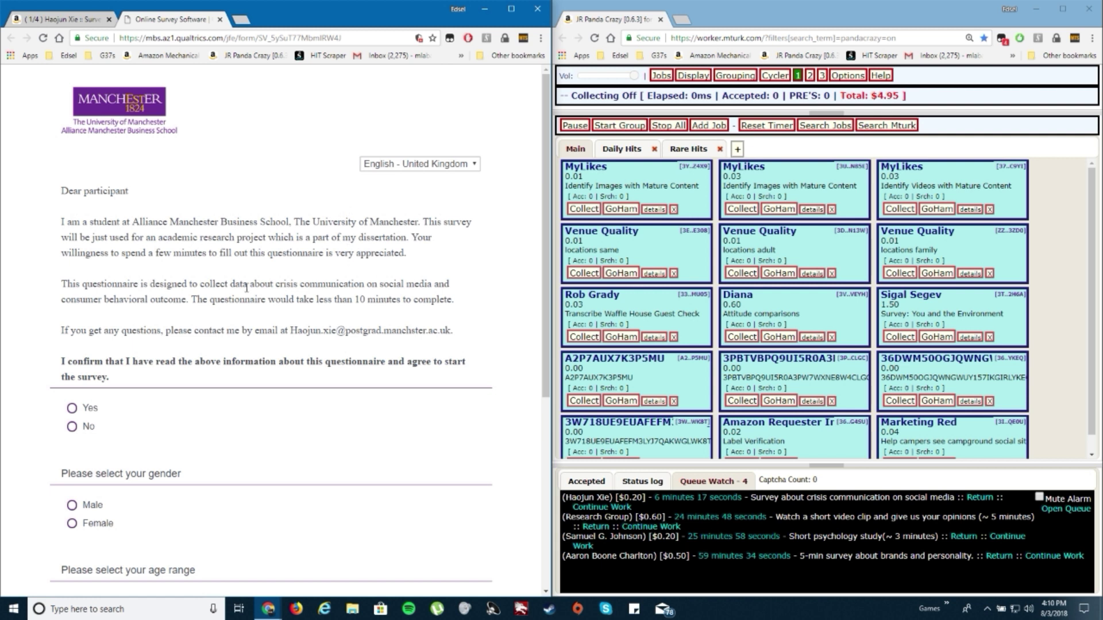
Answer the survey's first page with Yes, Male and 25 - 34, and continue.
scroll(160, 240, "down", 1)
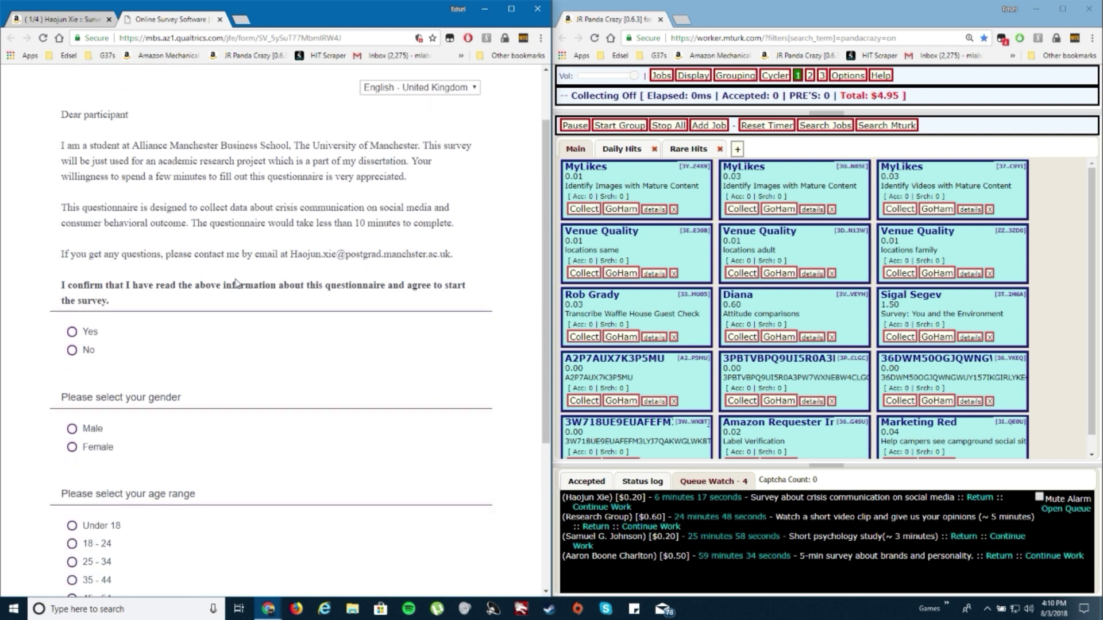
scroll(140, 310, "down", 1)
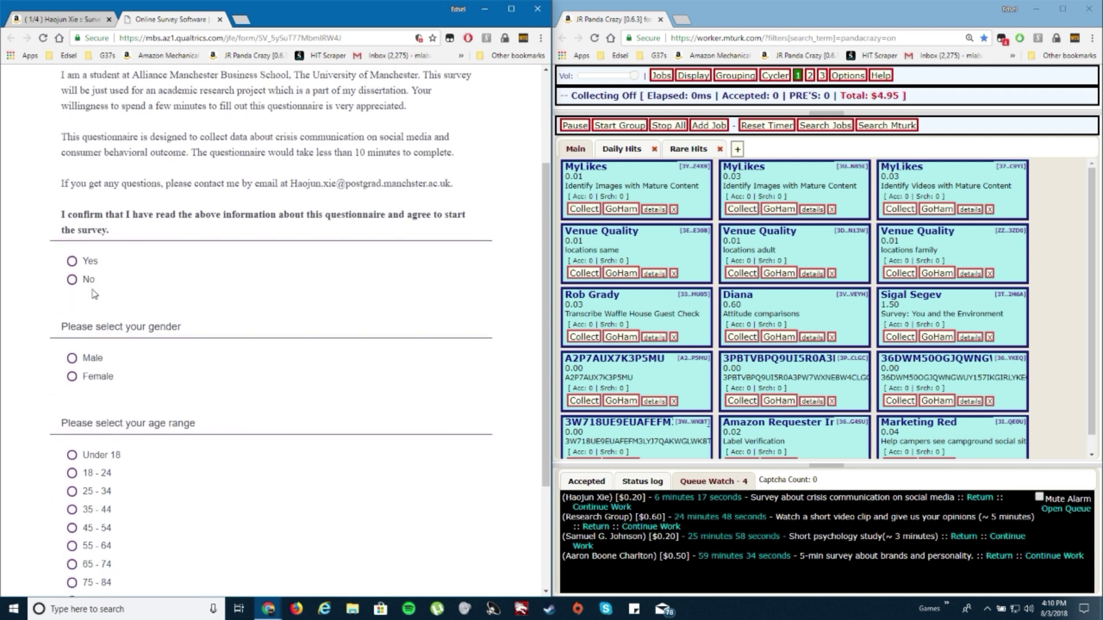
left_click(72, 256)
scroll(176, 378, "down", 1)
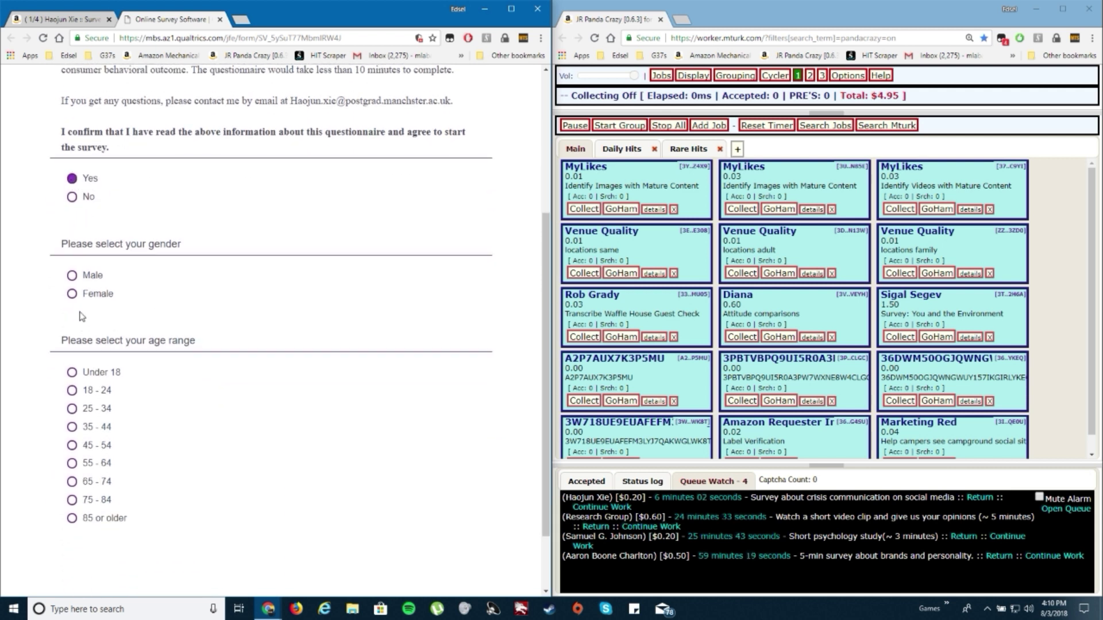
left_click(71, 275)
scroll(121, 368, "down", 1)
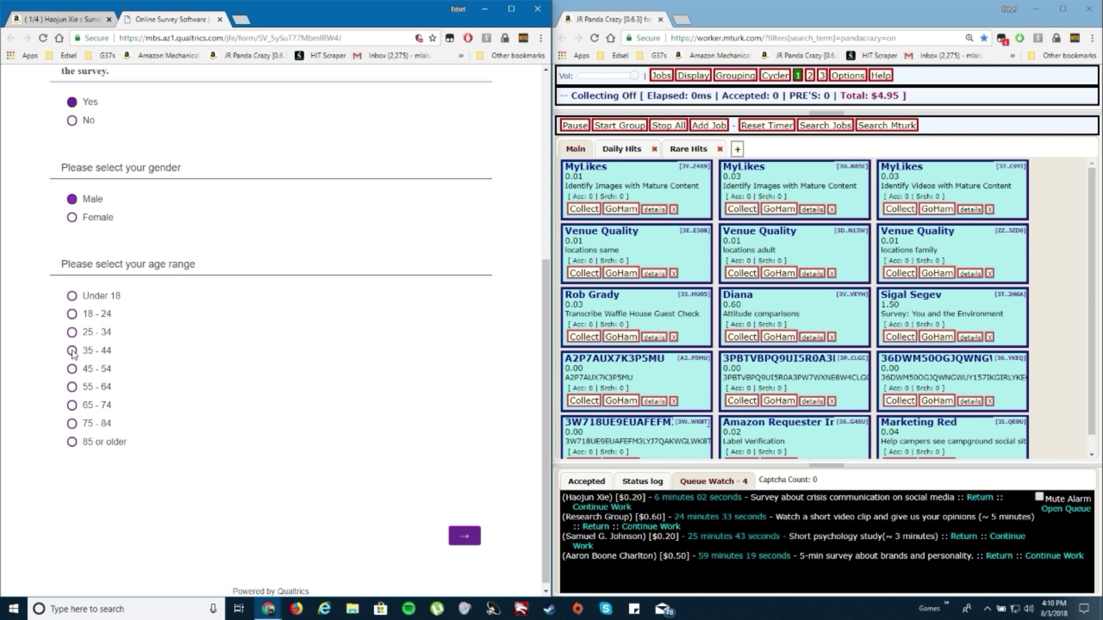
left_click(72, 333)
left_click(464, 536)
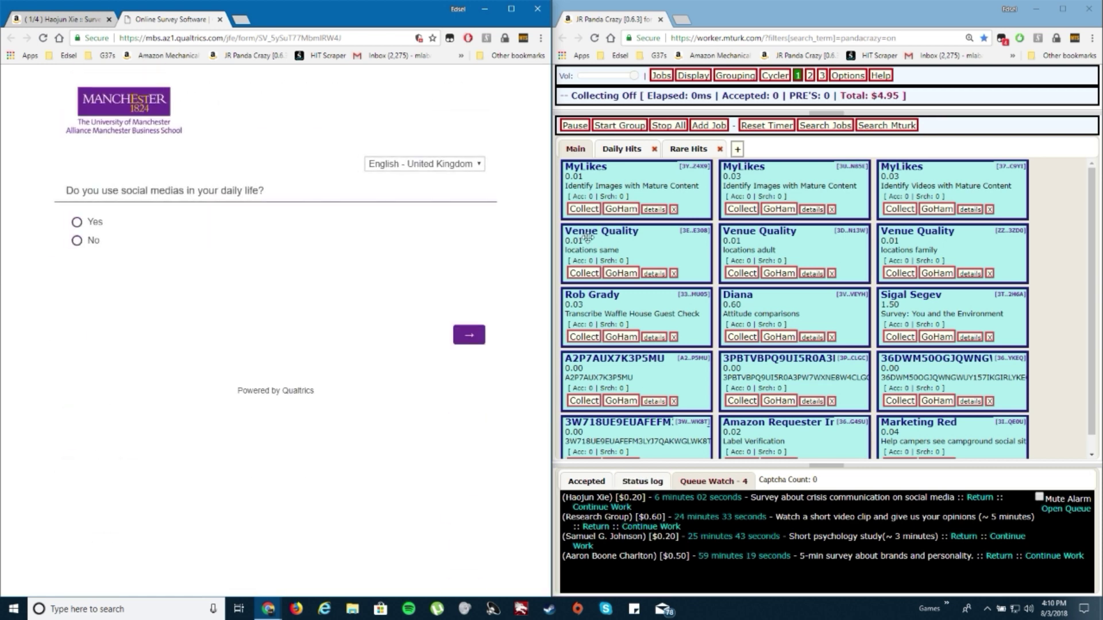
left_click_drag(313, 19, 767, 60)
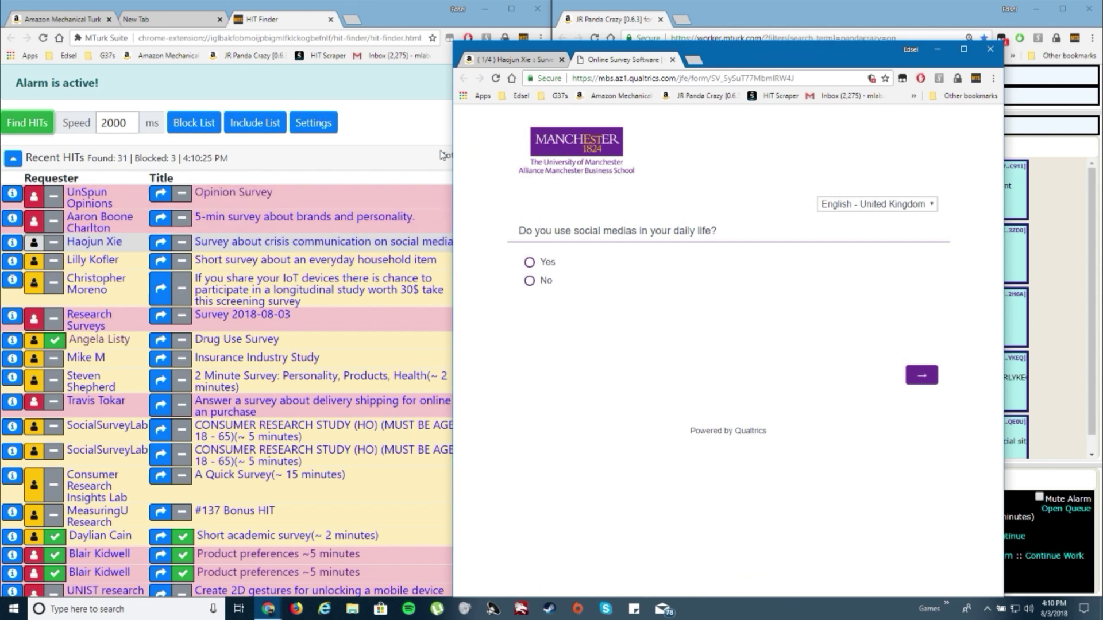
Dock the survey browser window on the left half beside JR Panda Crazy.
key("super+Right")
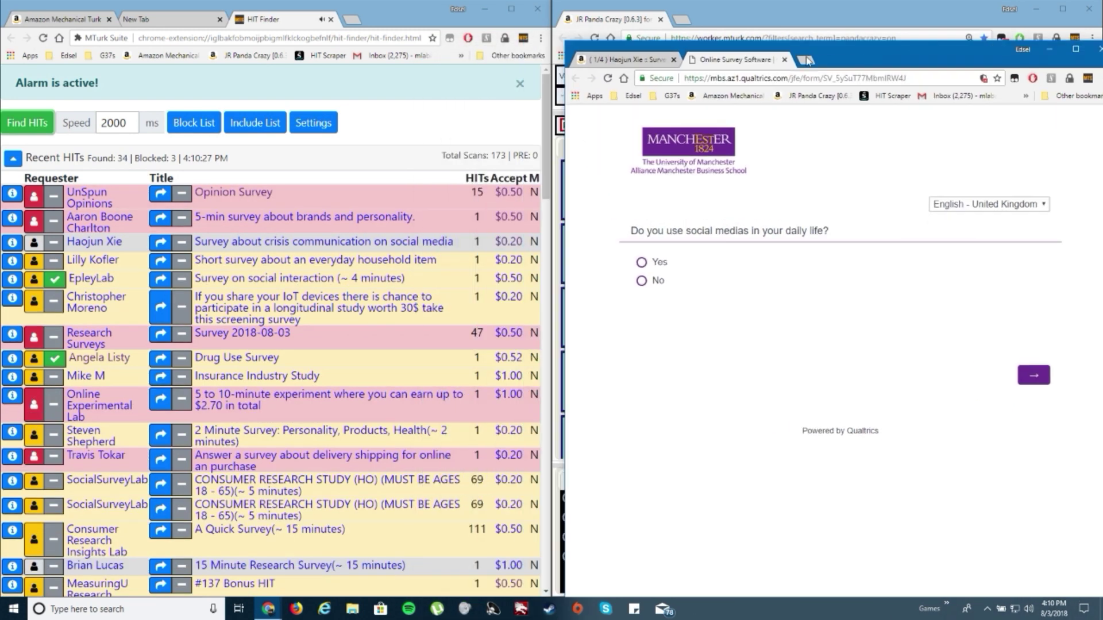
left_click(391, 12)
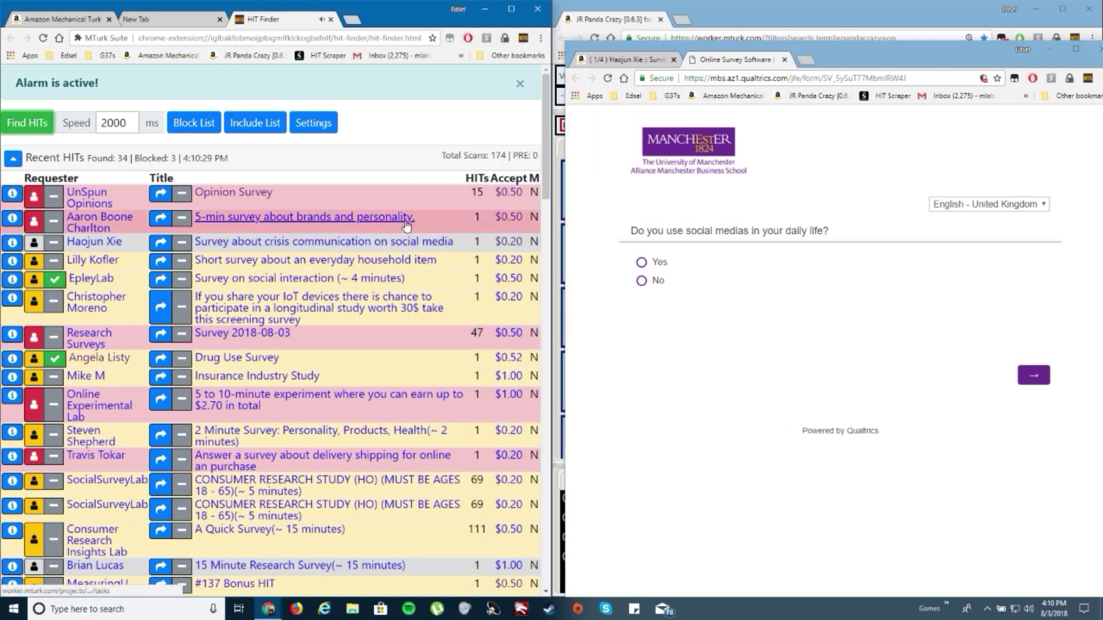
scroll(456, 239, "down", 8)
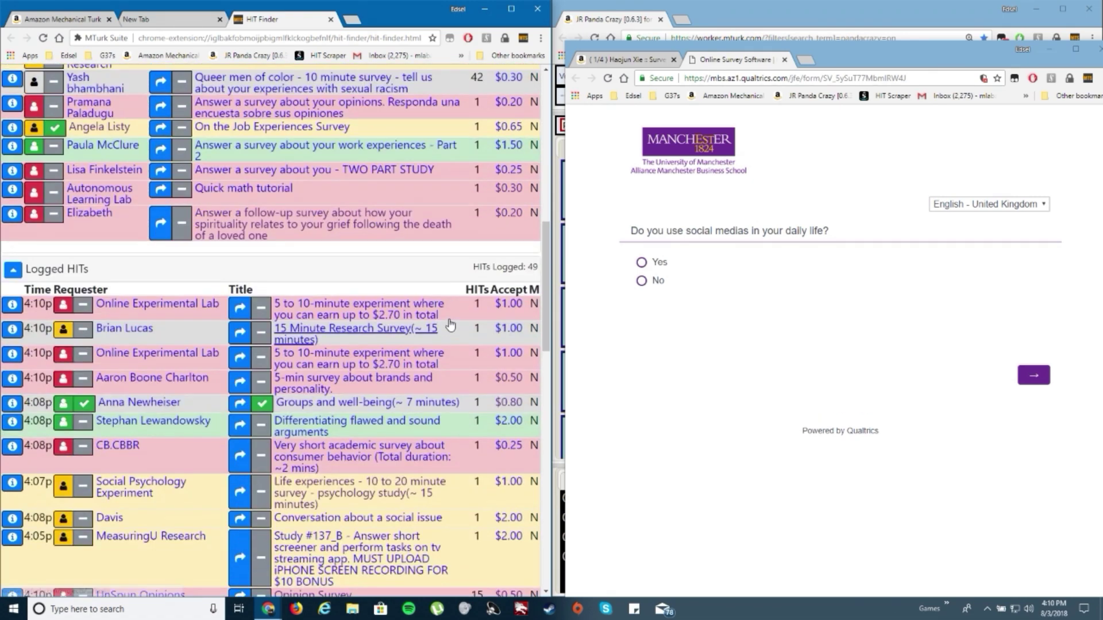
scroll(495, 183, "up", 8)
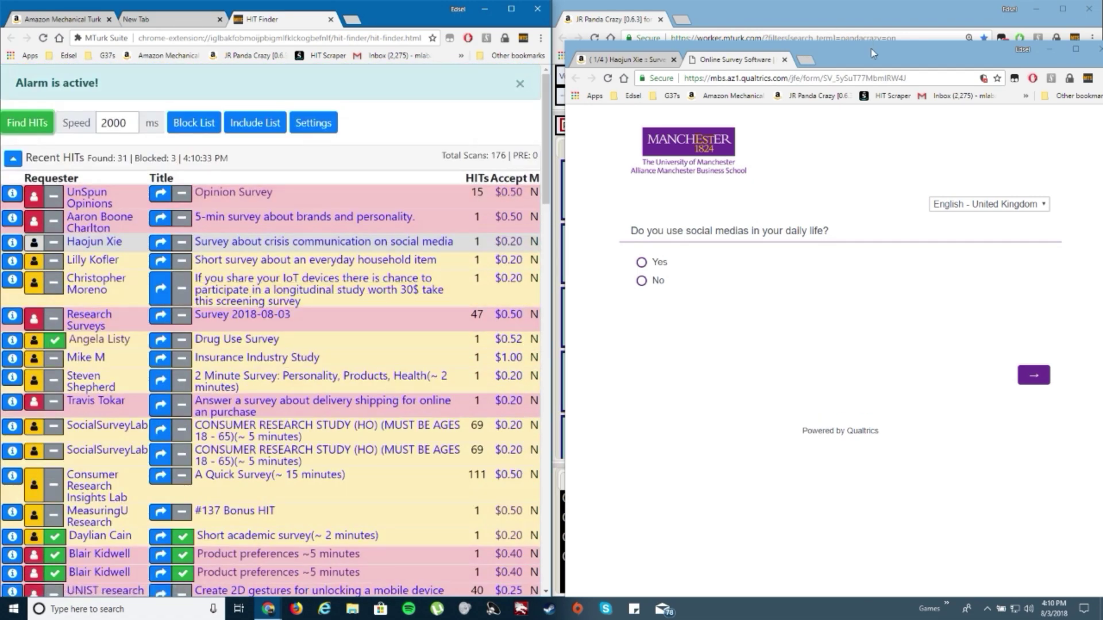
left_click_drag(873, 53, 1, 183)
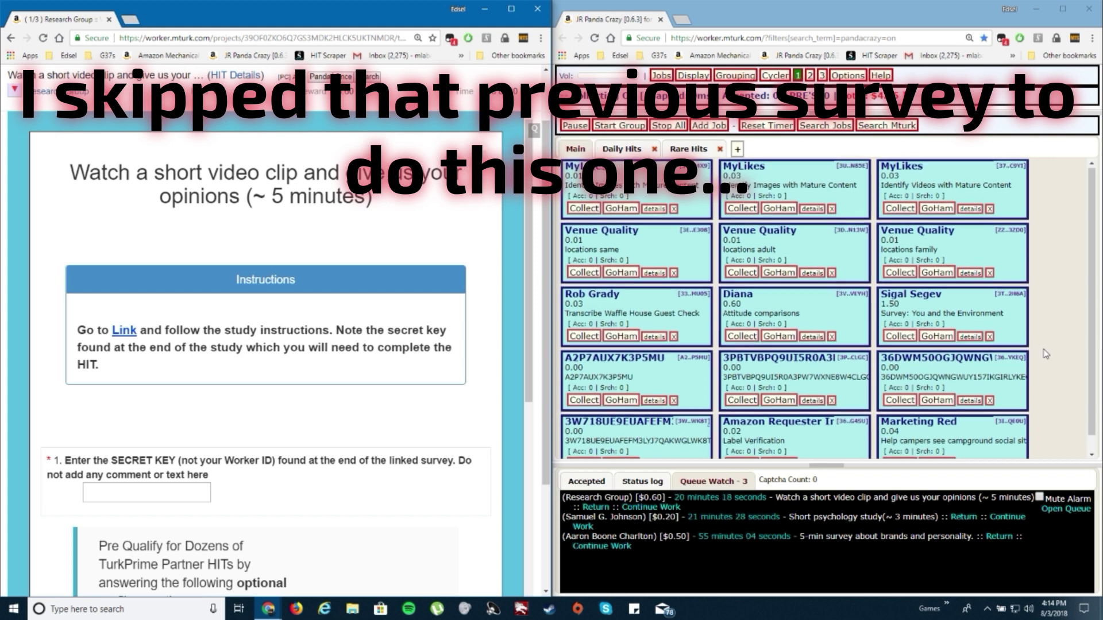
scroll(1040, 348, "down", 1)
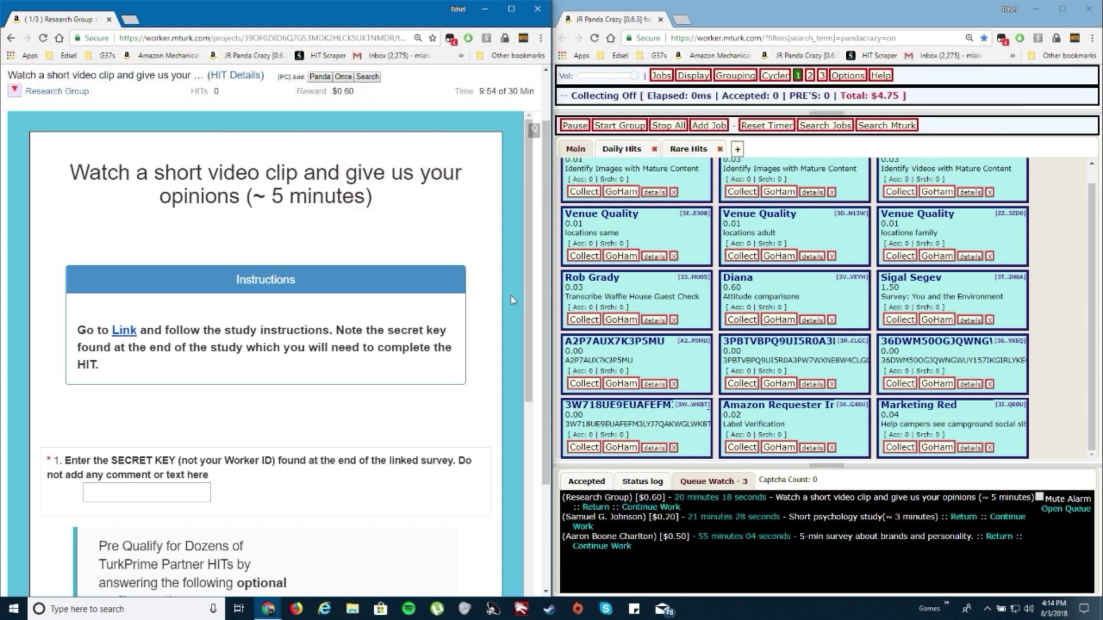
scroll(481, 280, "up", 1)
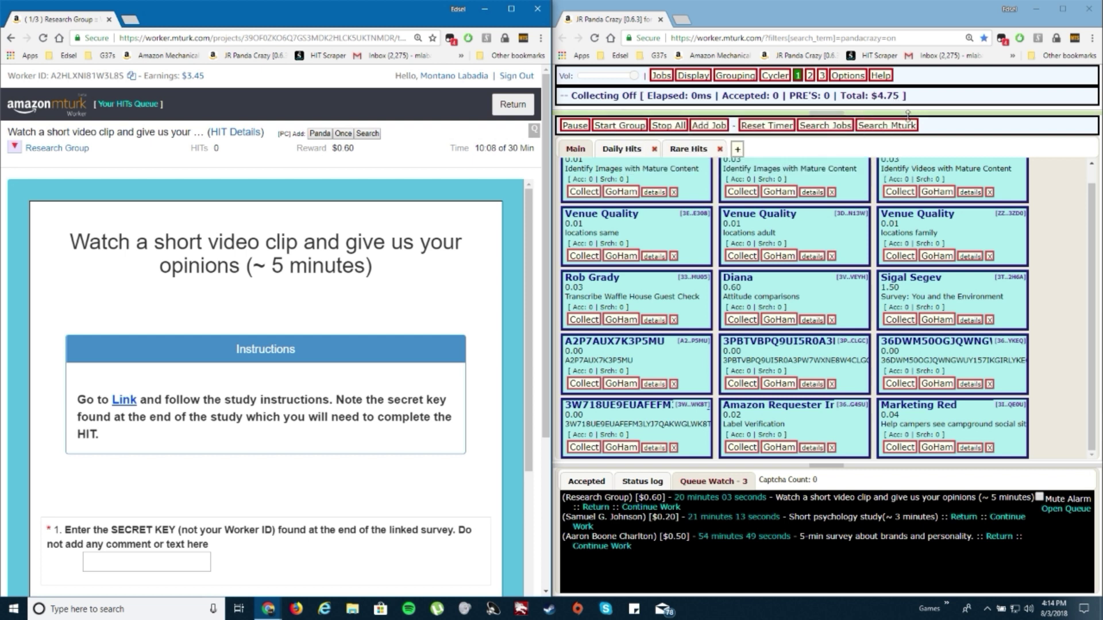
left_click(936, 18)
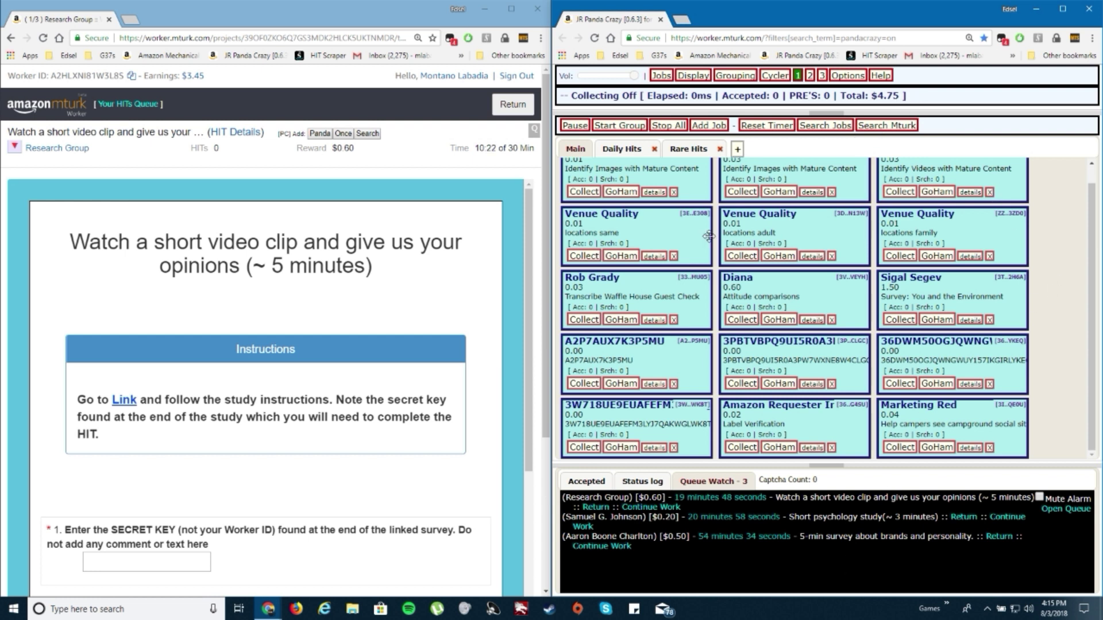
scroll(441, 250, "down", 3)
scroll(451, 266, "up", 3)
scroll(387, 286, "down", 3)
scroll(386, 283, "up", 3)
scroll(314, 287, "down", 1)
scroll(298, 281, "up", 1)
Open the linked study survey and paste the worker ID copied from the HIT page into it.
middle_click(122, 407)
left_click(177, 21)
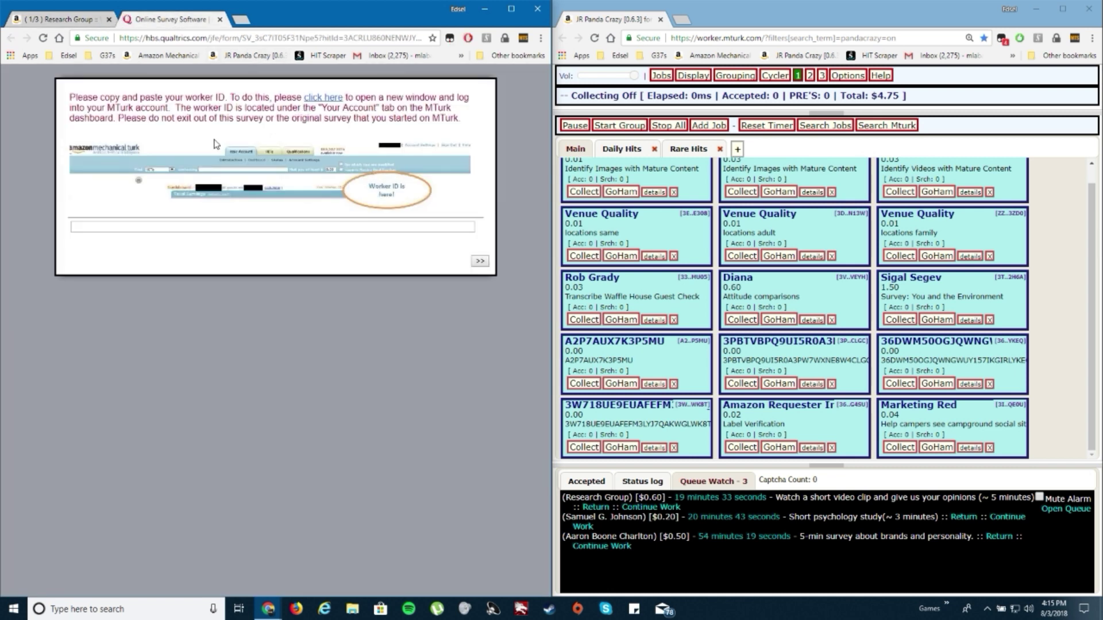
left_click(49, 23)
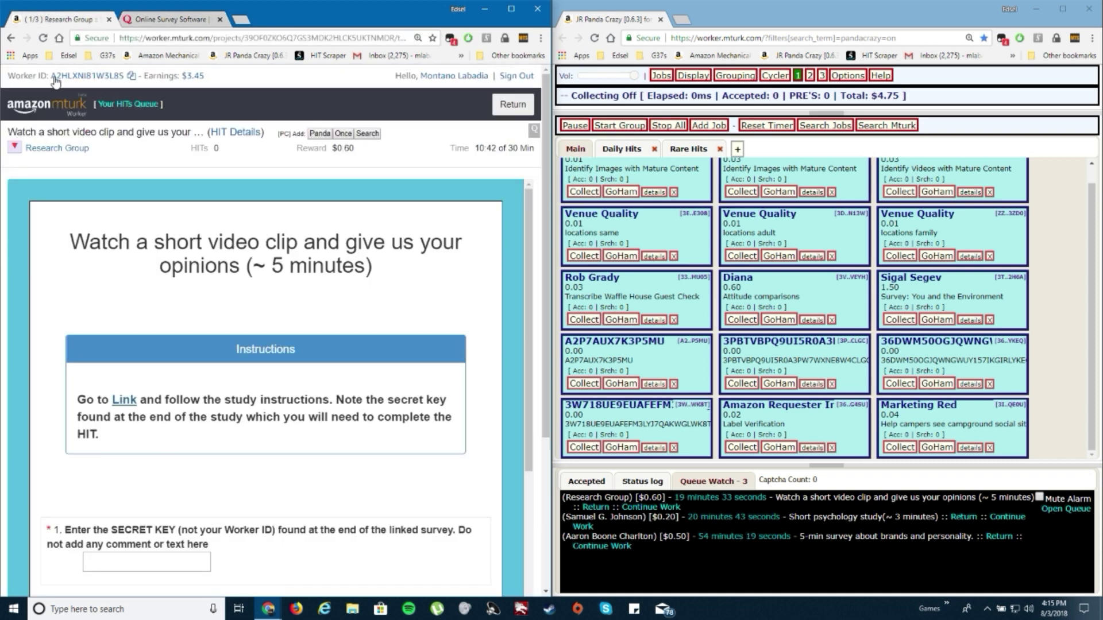
left_click(78, 80)
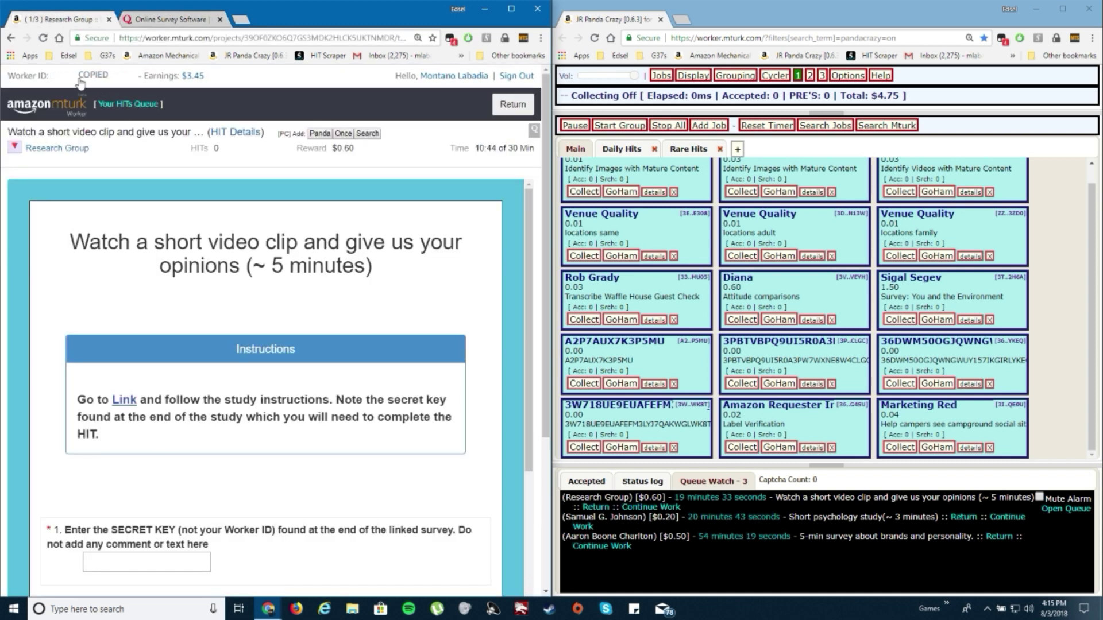
left_click(163, 19)
right_click(174, 232)
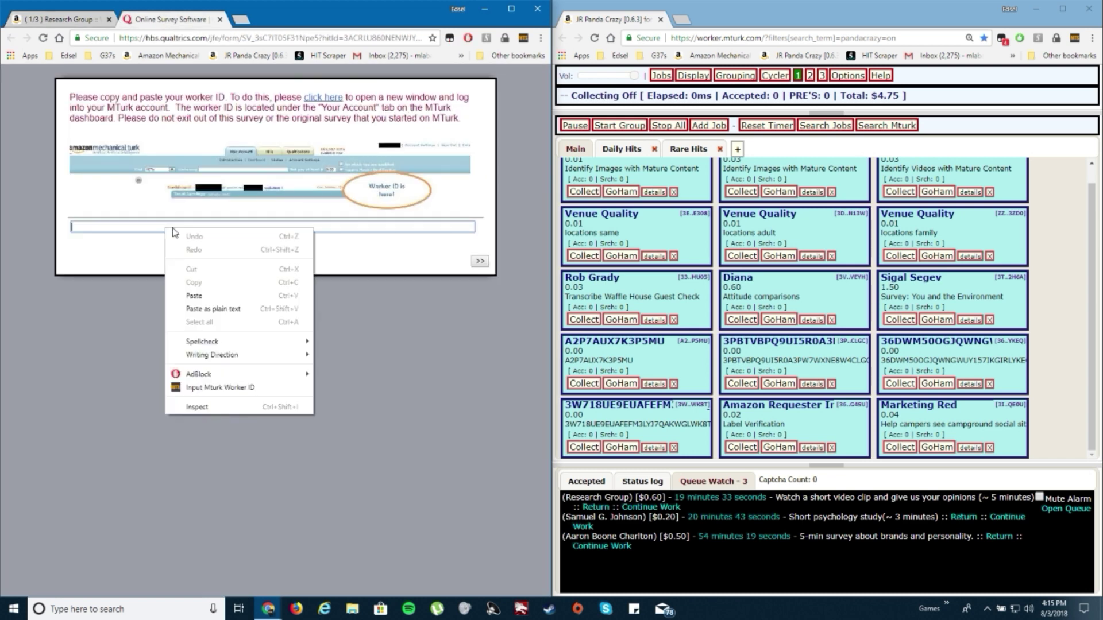
left_click(209, 296)
left_click(481, 262)
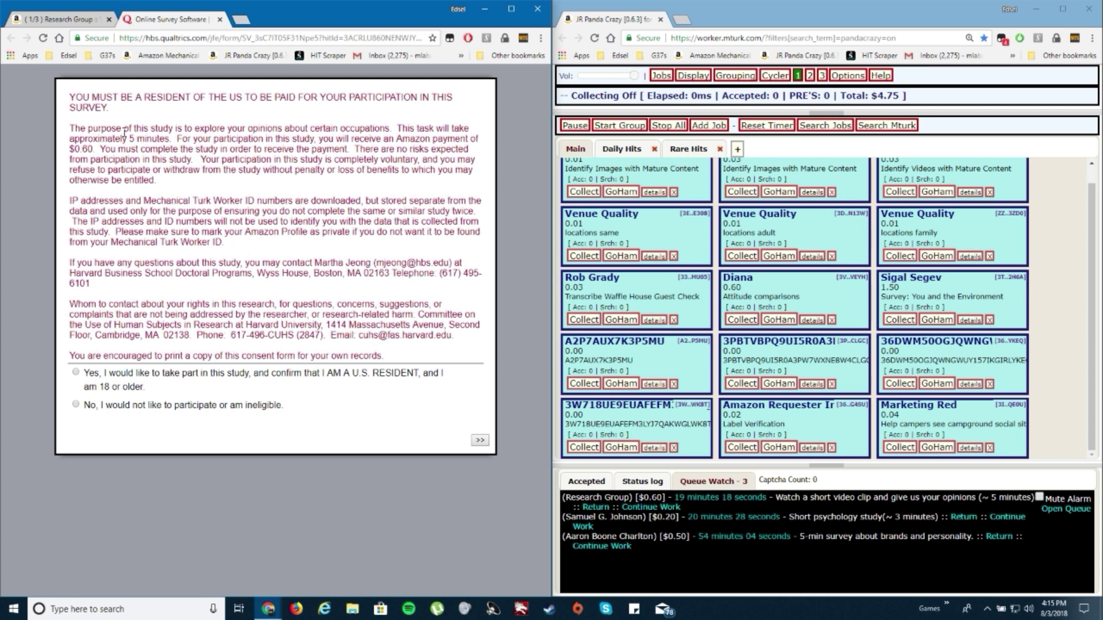
Consent to take part as a U.S. resident and continue past the consent page.
left_click_drag(101, 102, 264, 241)
left_click(265, 232)
left_click(77, 373)
left_click(479, 440)
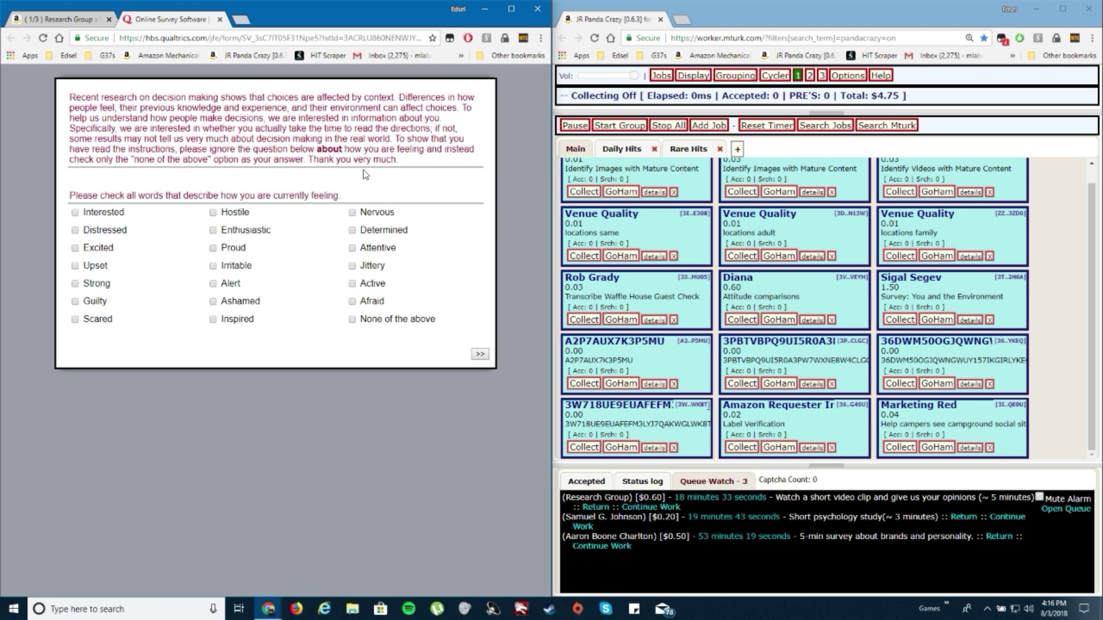
Check only 'None of the above' on the current-feelings checklist and submit it.
left_click(353, 320)
left_click_drag(56, 102, 428, 169)
left_click(371, 151)
left_click_drag(73, 99, 342, 152)
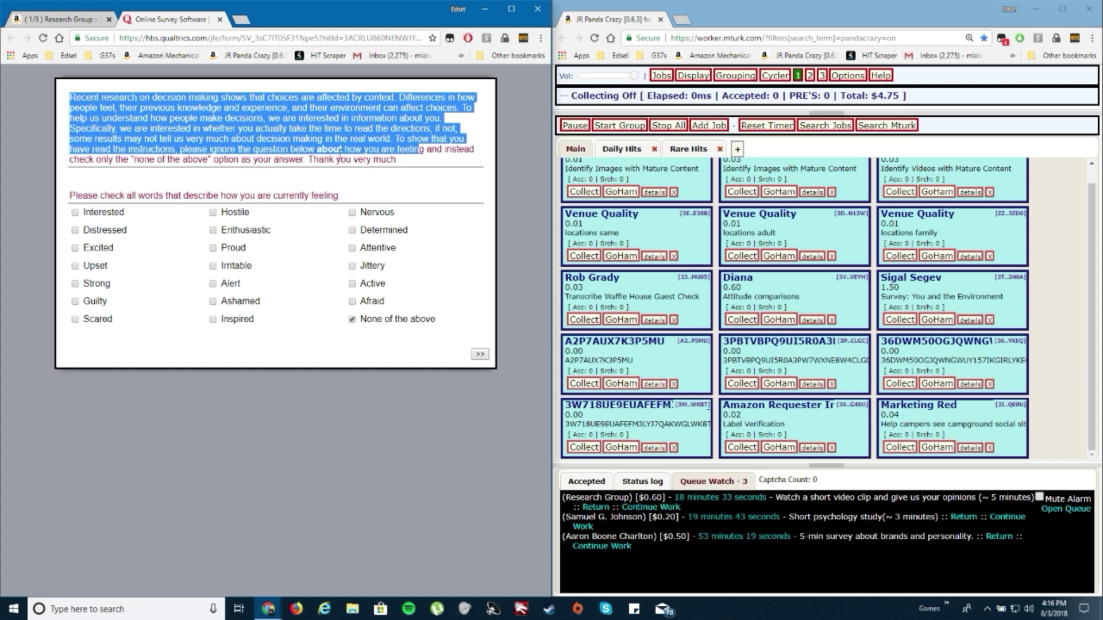
left_click(340, 151)
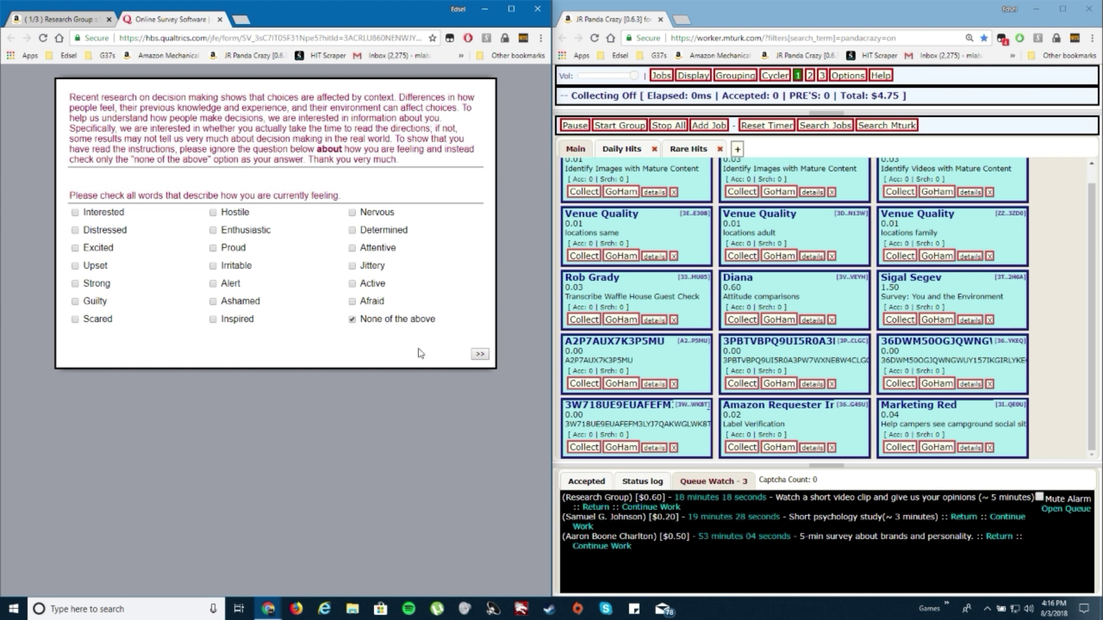
left_click(479, 354)
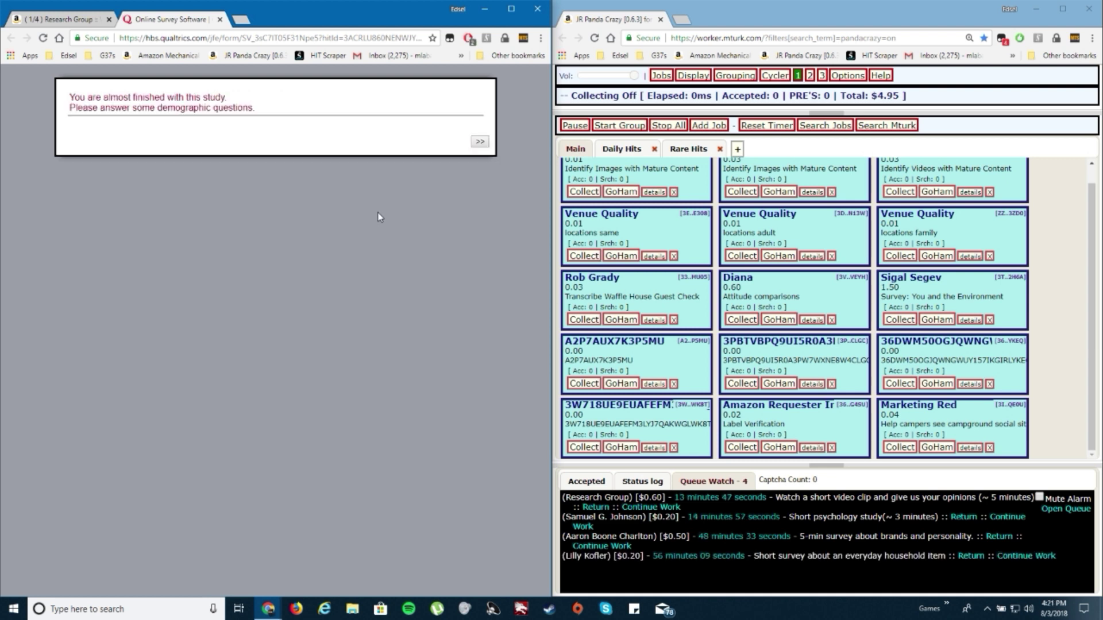
Answer gender Male and age 26, finish the study, and select the completion code.
left_click(480, 142)
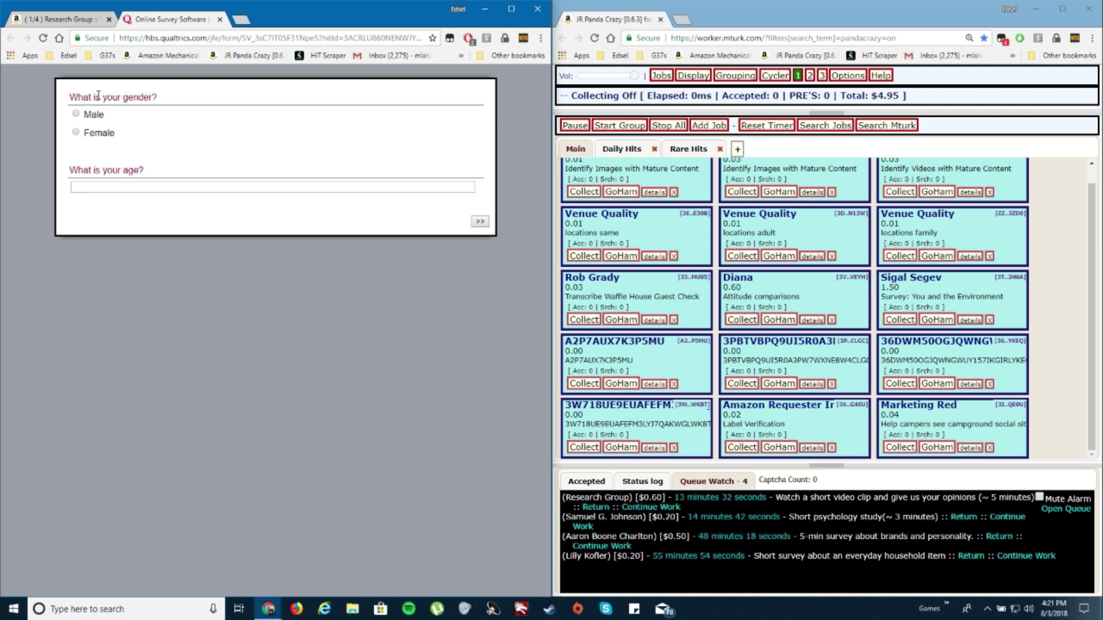
left_click(75, 115)
left_click(106, 187)
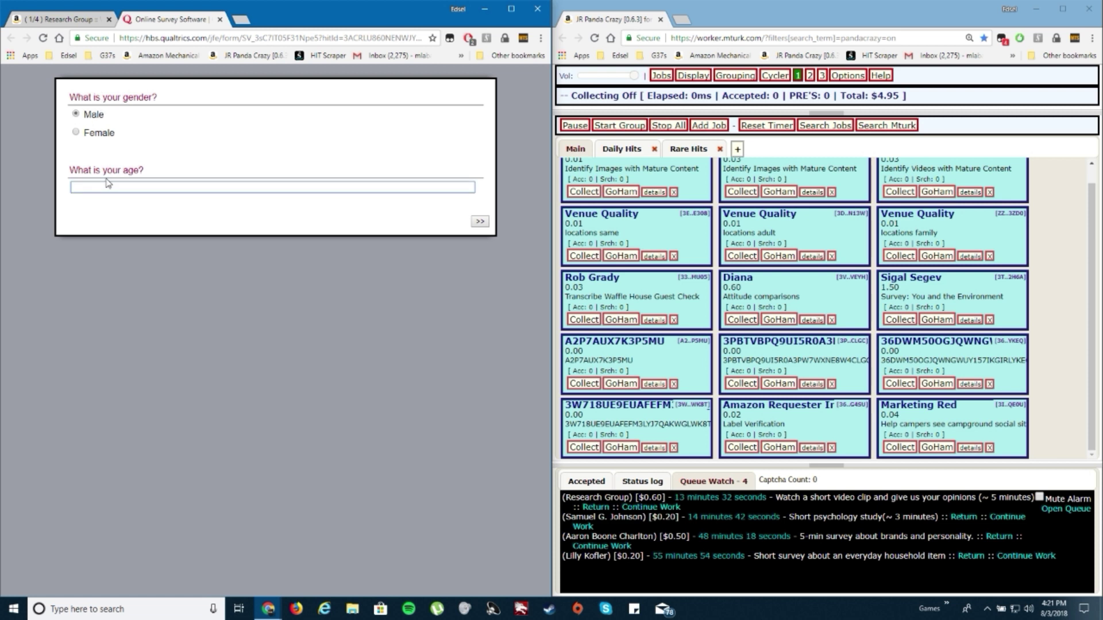
type("26")
left_click(480, 221)
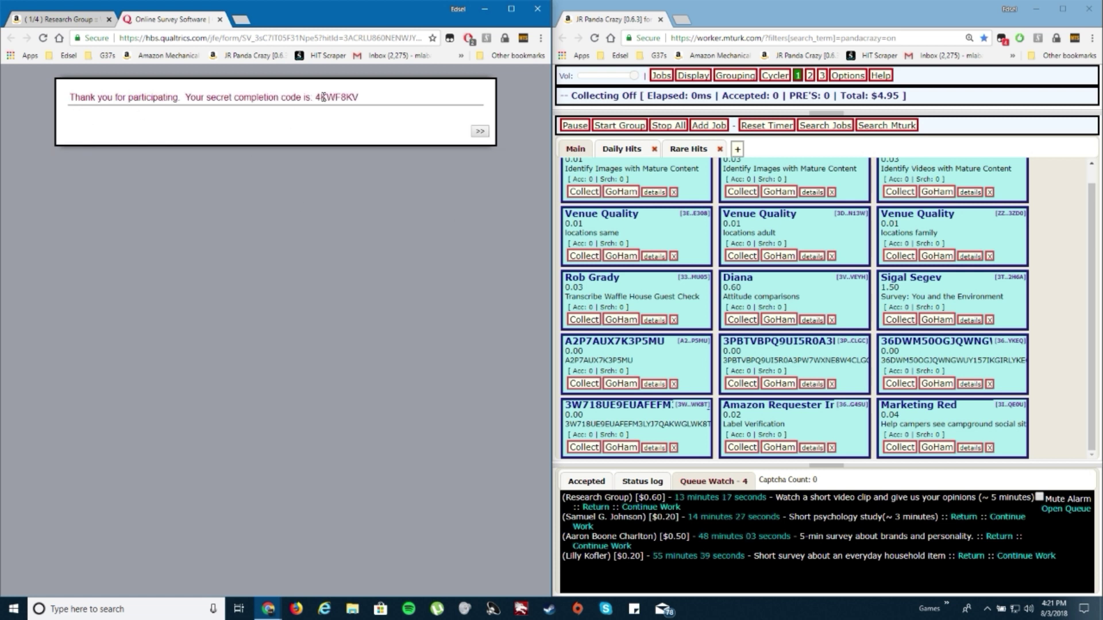
double_click(323, 98)
Paste the survey's completion code into the video-clip HIT's SECRET KEY field.
left_click(64, 19)
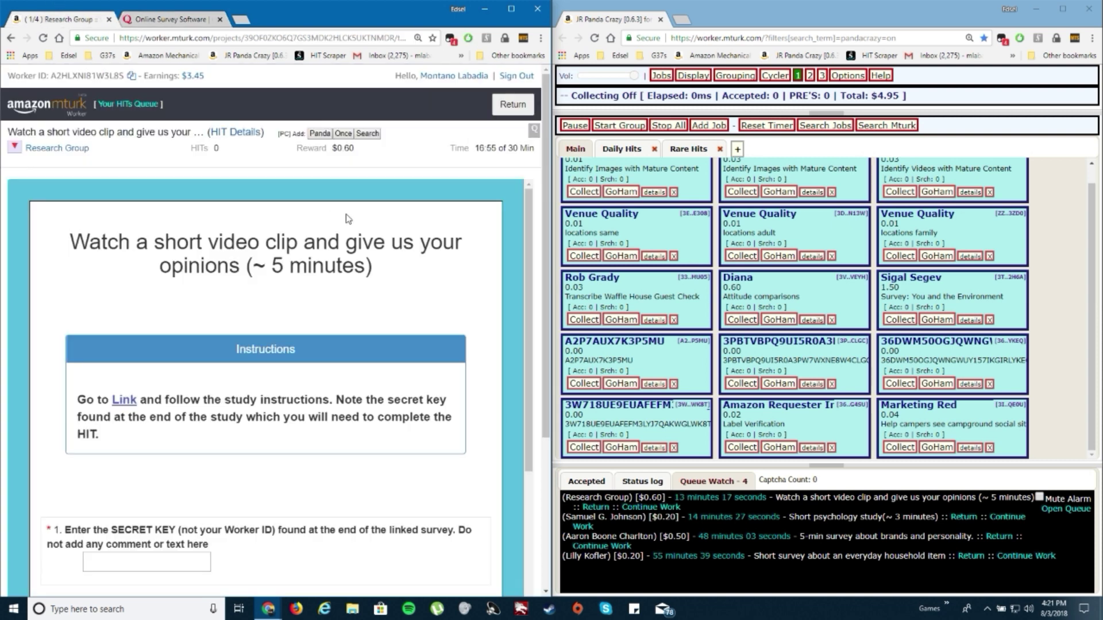
scroll(295, 305, "down", 3)
scroll(295, 306, "up", 3)
scroll(248, 359, "down", 2)
scroll(248, 359, "down", 5)
scroll(248, 359, "up", 4)
left_click(167, 356)
key("ctrl+v")
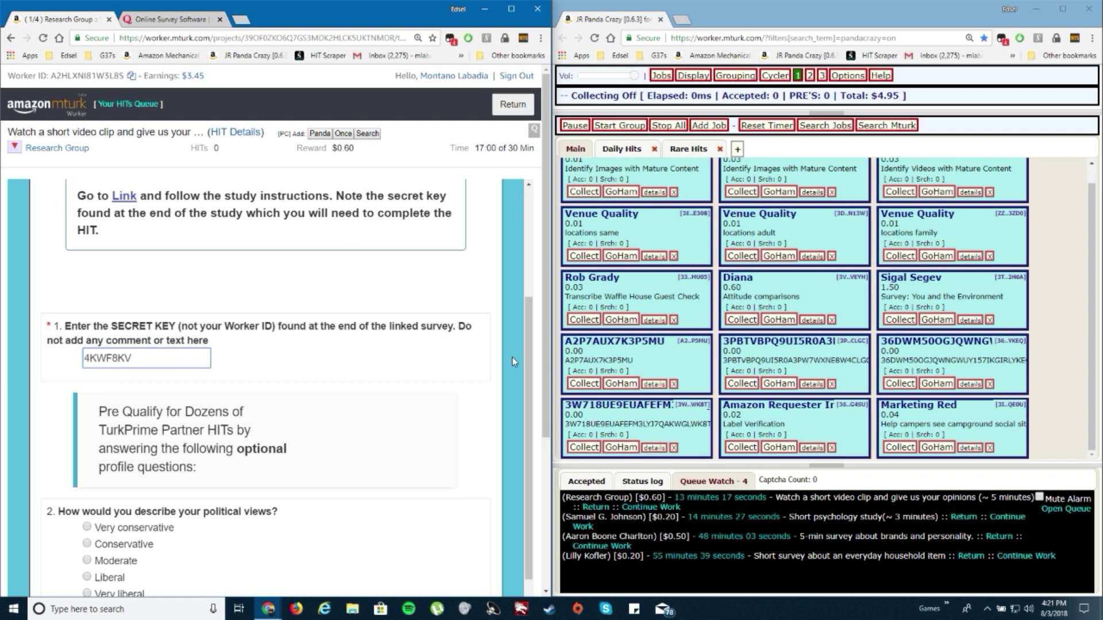
Submit the $0.60 video-clip HIT.
scroll(526, 356, "down", 1)
scroll(526, 356, "up", 1)
scroll(526, 356, "up", 2)
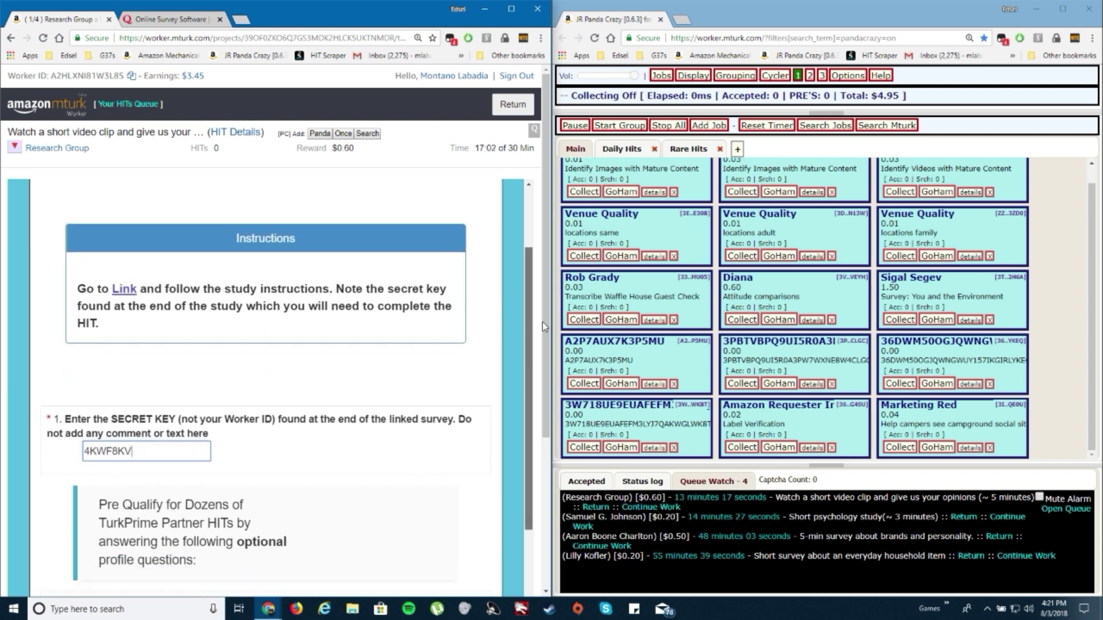
scroll(526, 344, "down", 5)
scroll(124, 365, "down", 1)
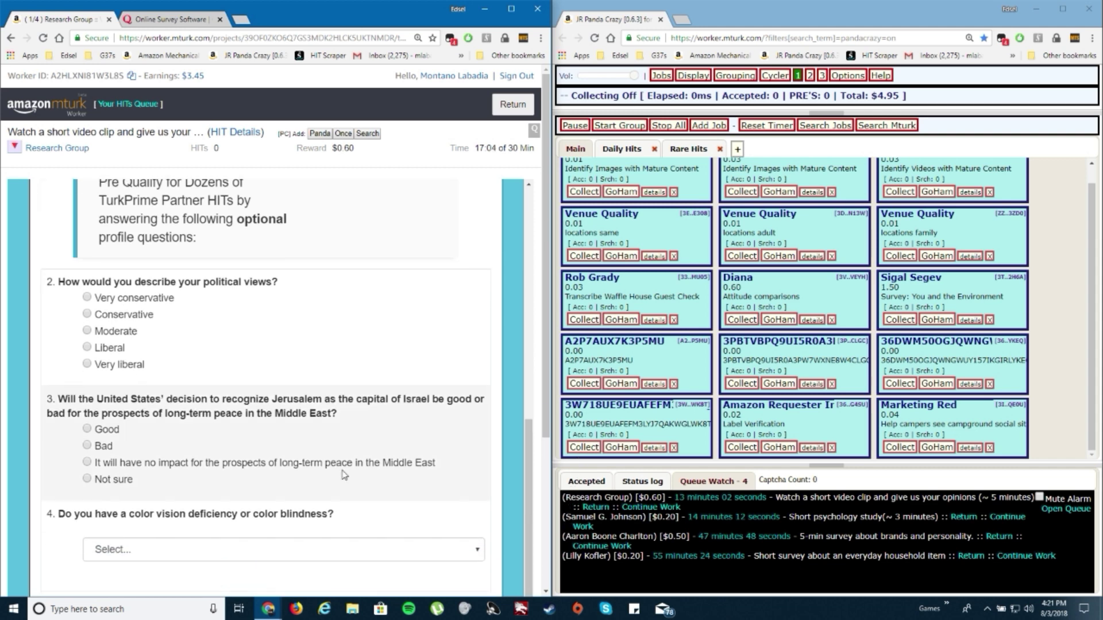
scroll(228, 353, "up", 2)
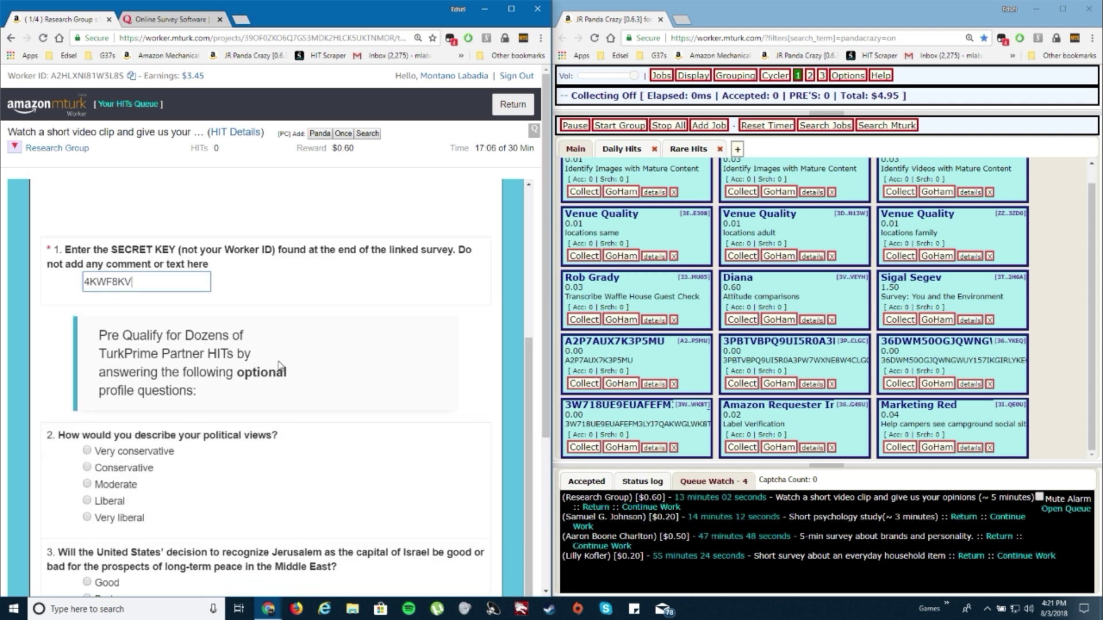
scroll(230, 356, "down", 4)
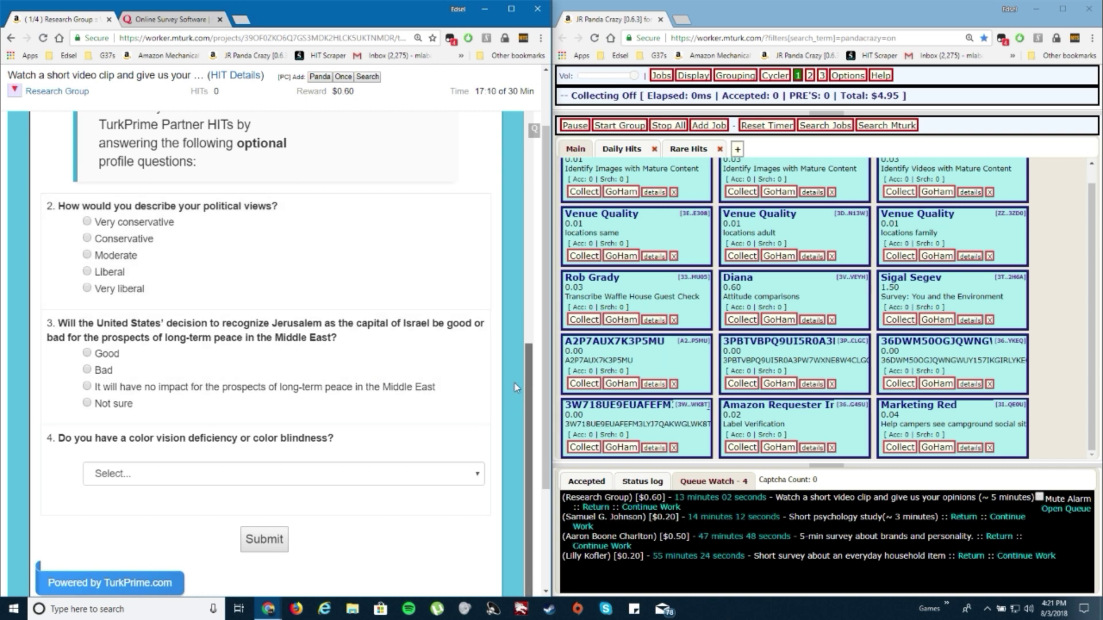
left_click_drag(529, 390, 518, 176)
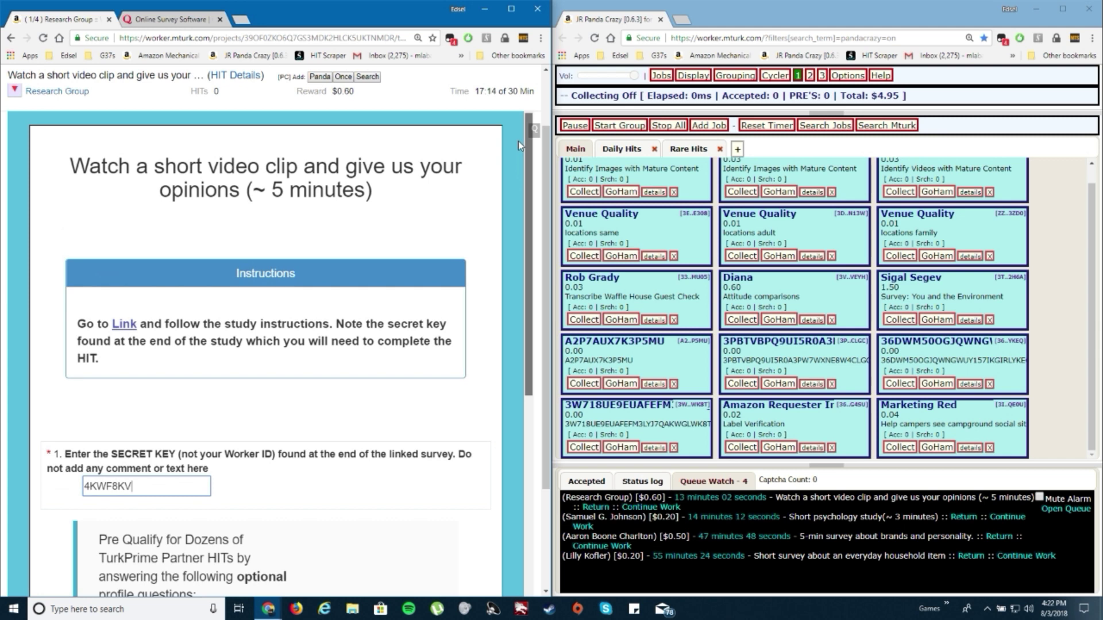
scroll(381, 300, "down", 6)
scroll(258, 224, "up", 4)
scroll(264, 356, "down", 5)
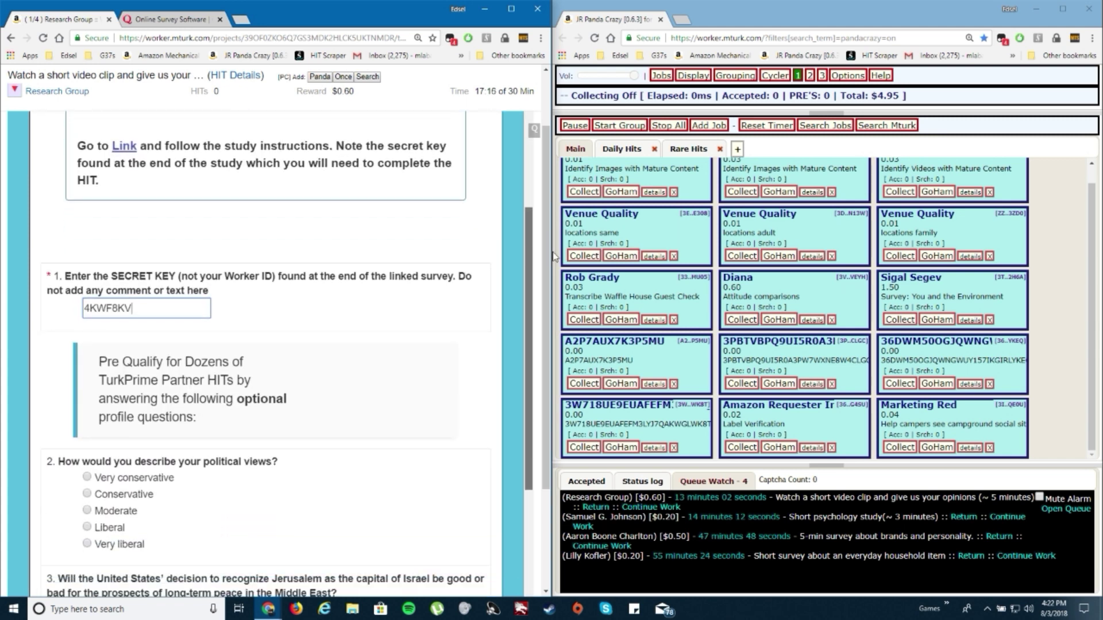
left_click(253, 540)
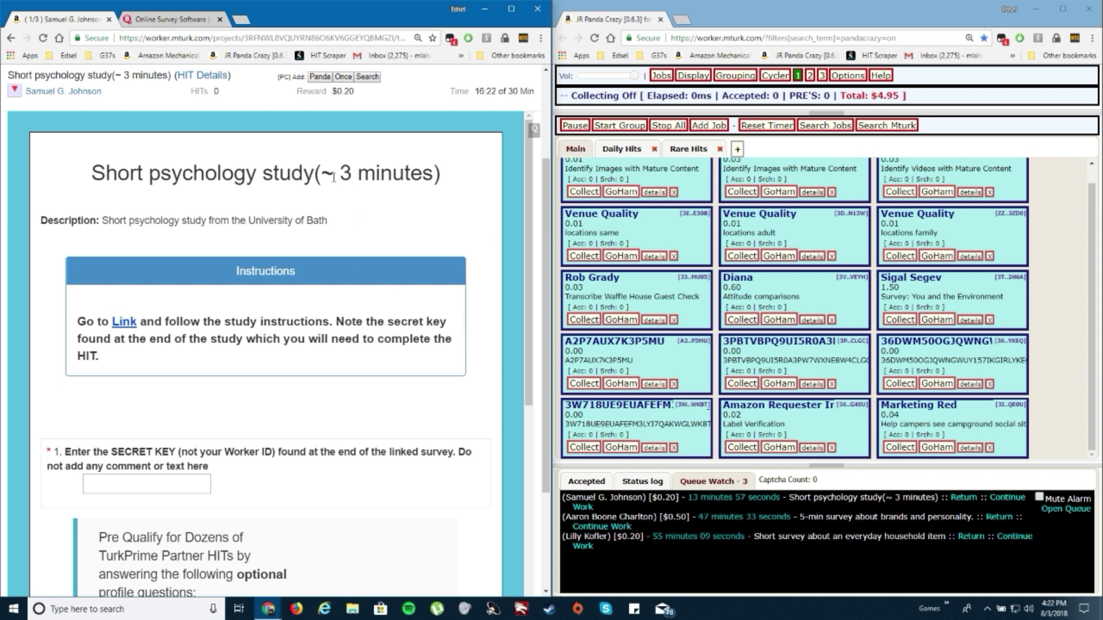
Close the finished study survey and accept the $0.42 Everyday Habits Survey HIT from HIT Finder.
left_click(169, 19)
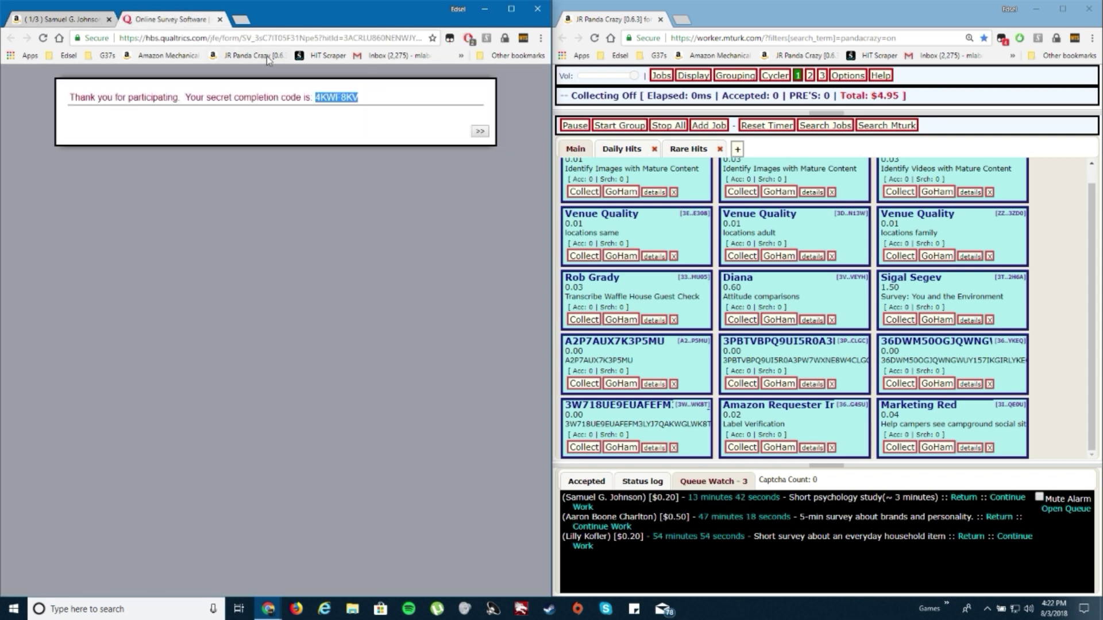
left_click(219, 20)
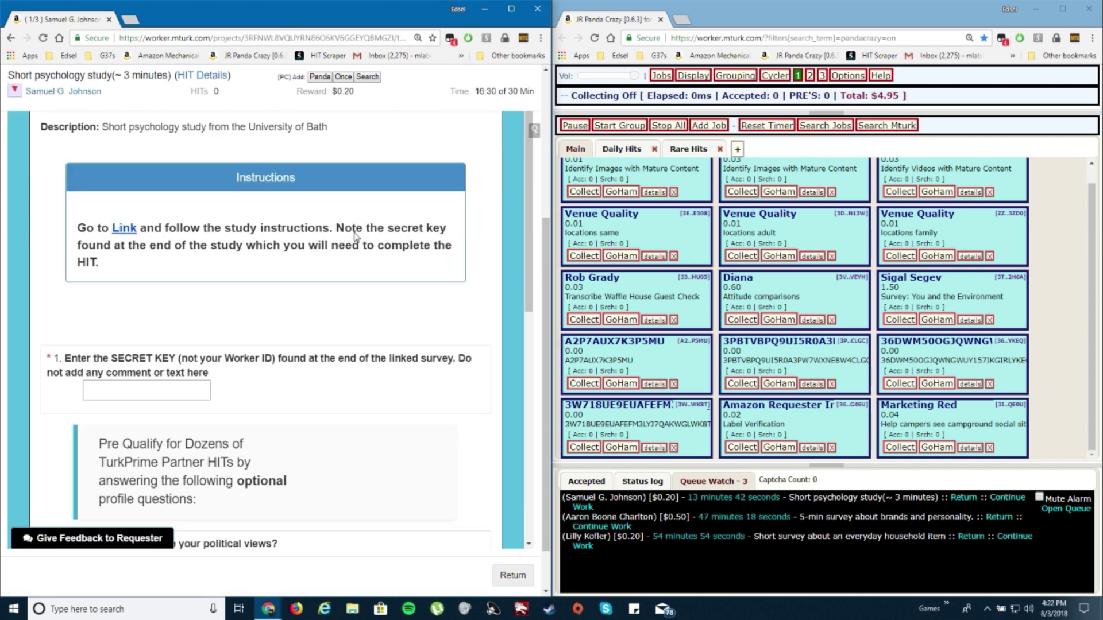
scroll(356, 236, "up", 1)
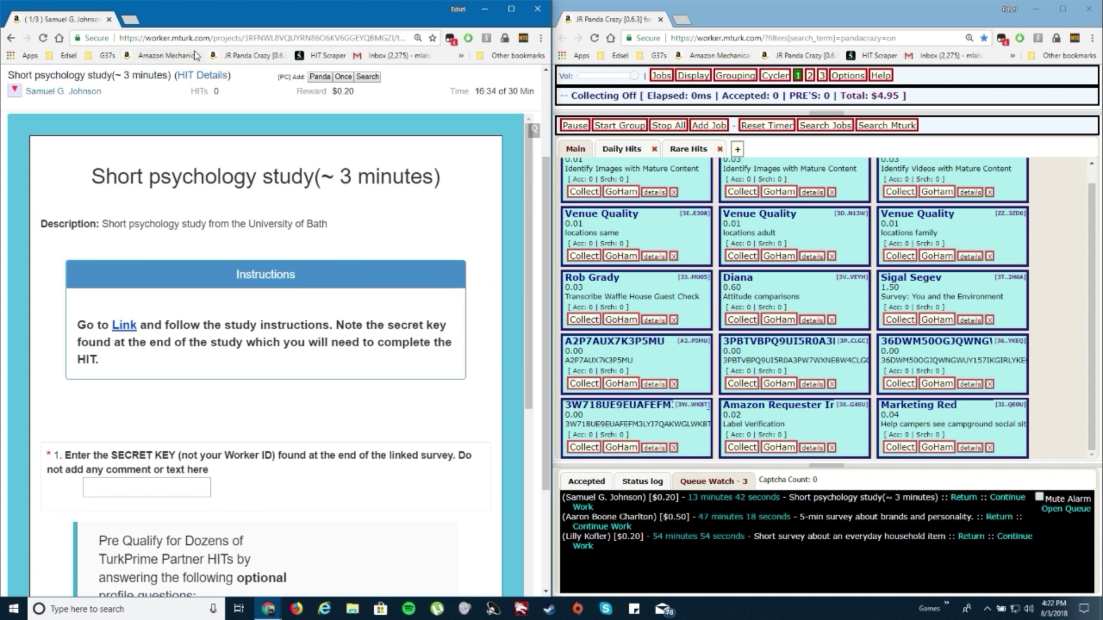
left_click_drag(237, 7, 788, 70)
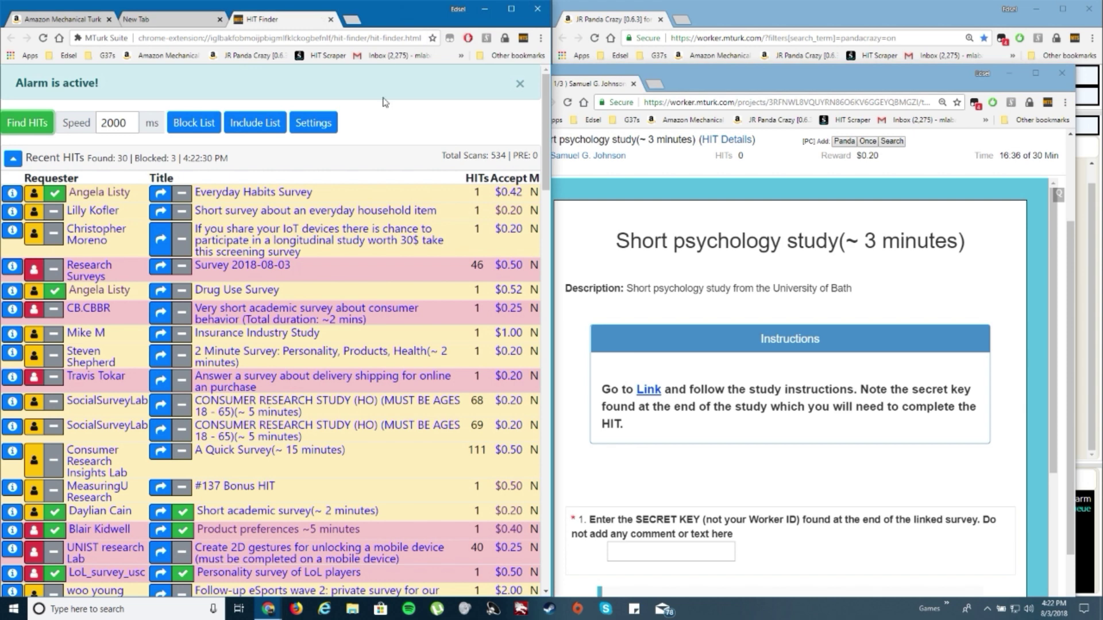
left_click(509, 193)
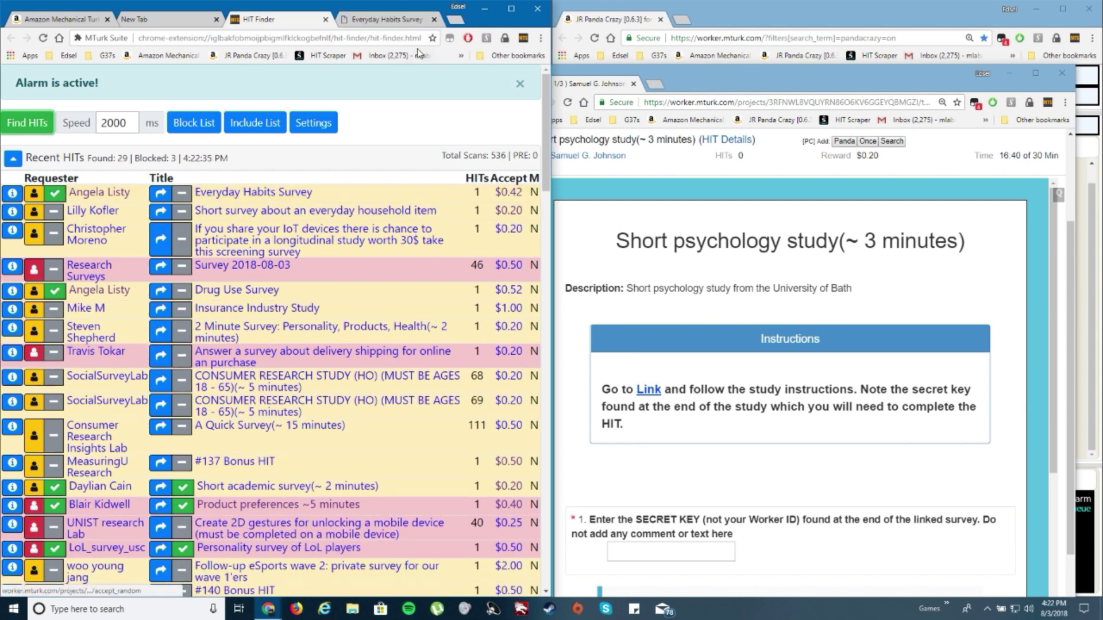
left_click(377, 20)
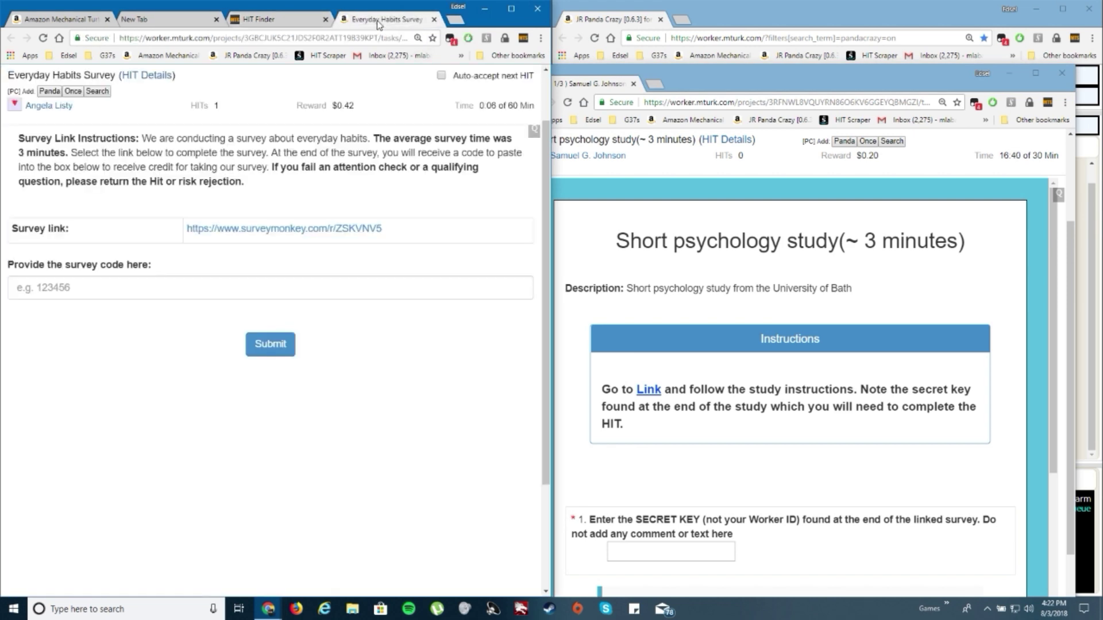
Close the Everyday Habits Survey tab, snapping JR Panda Crazy right and the psychology study HIT left.
left_click(435, 20)
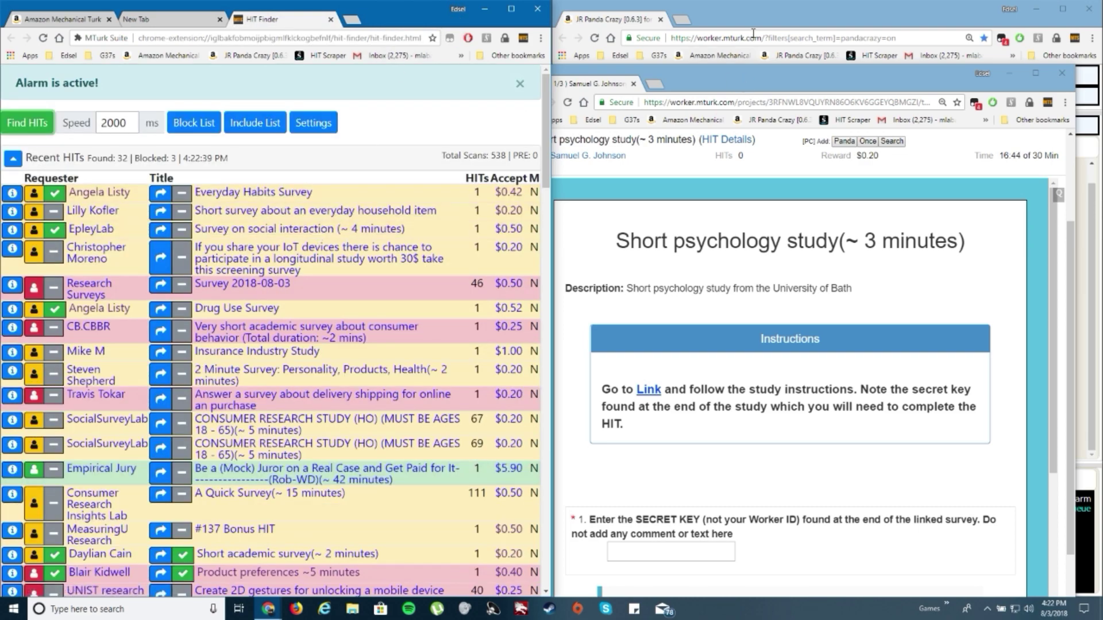
key("super+Left")
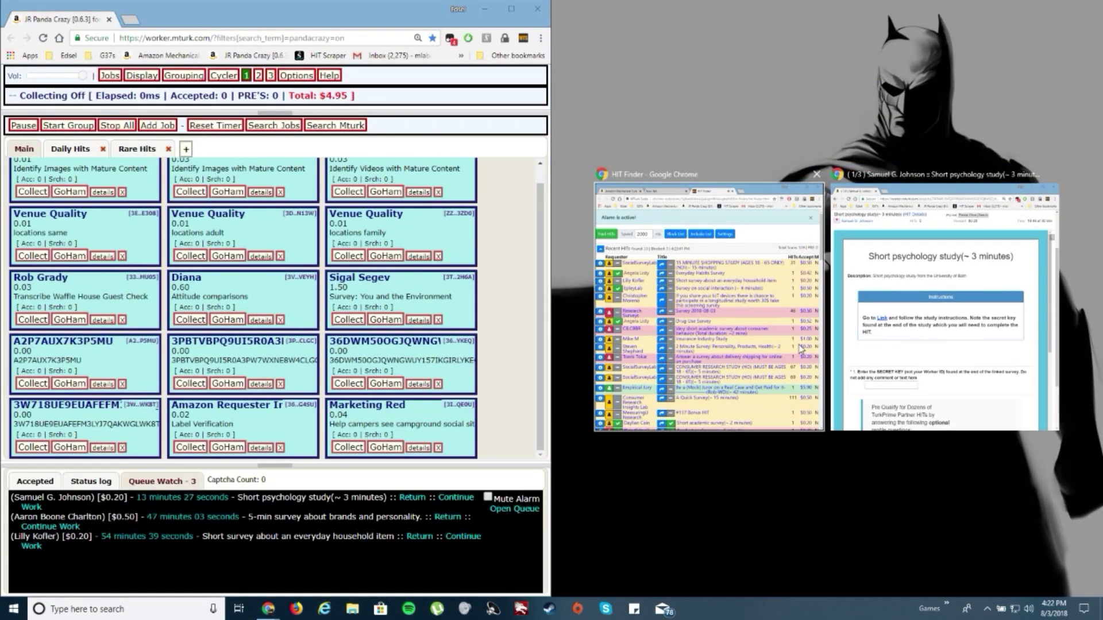
key("super+Right")
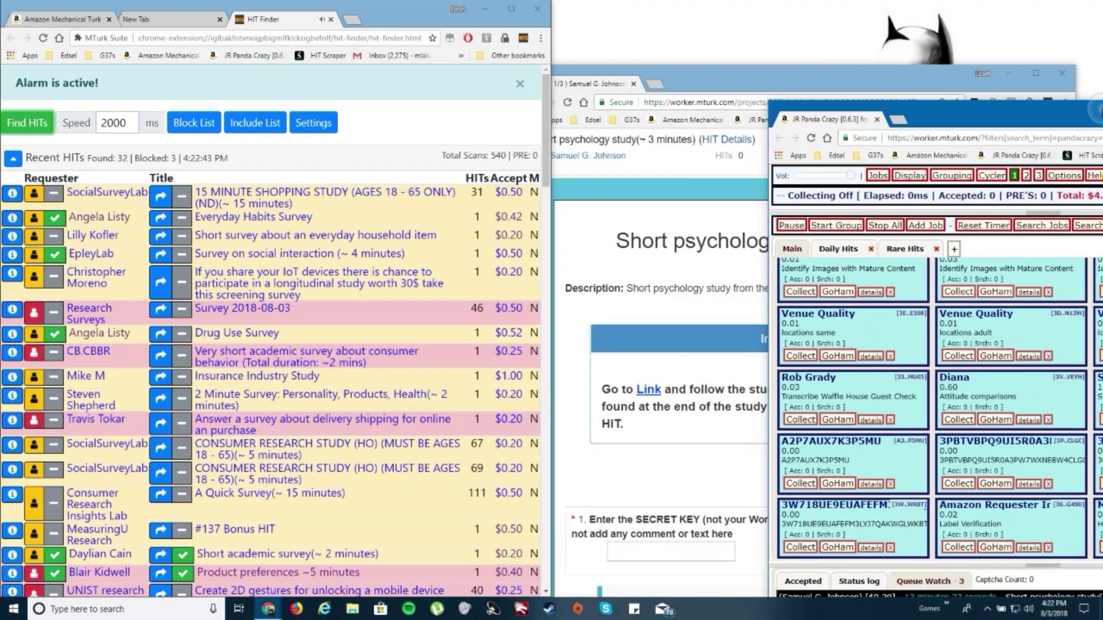
key("super+Right")
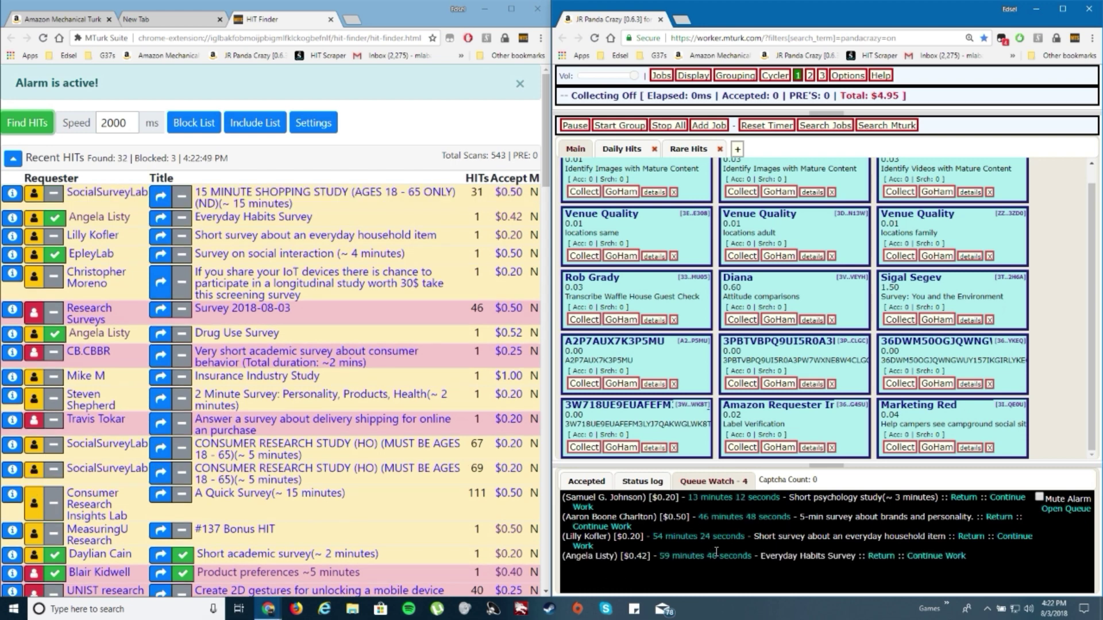
mouse_move(268, 609)
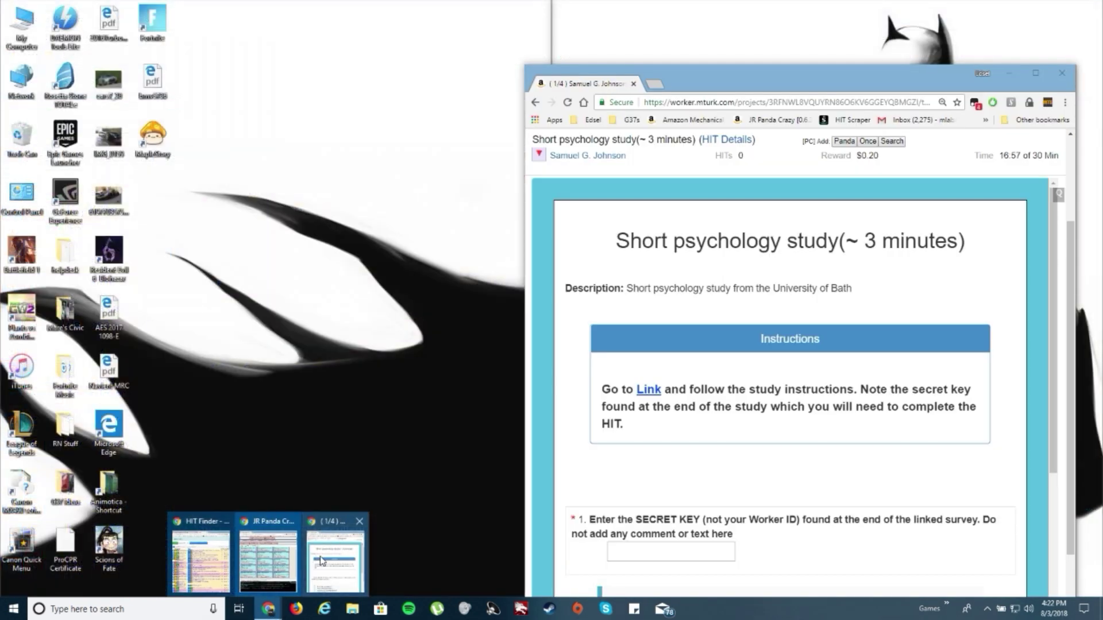
left_click(333, 560)
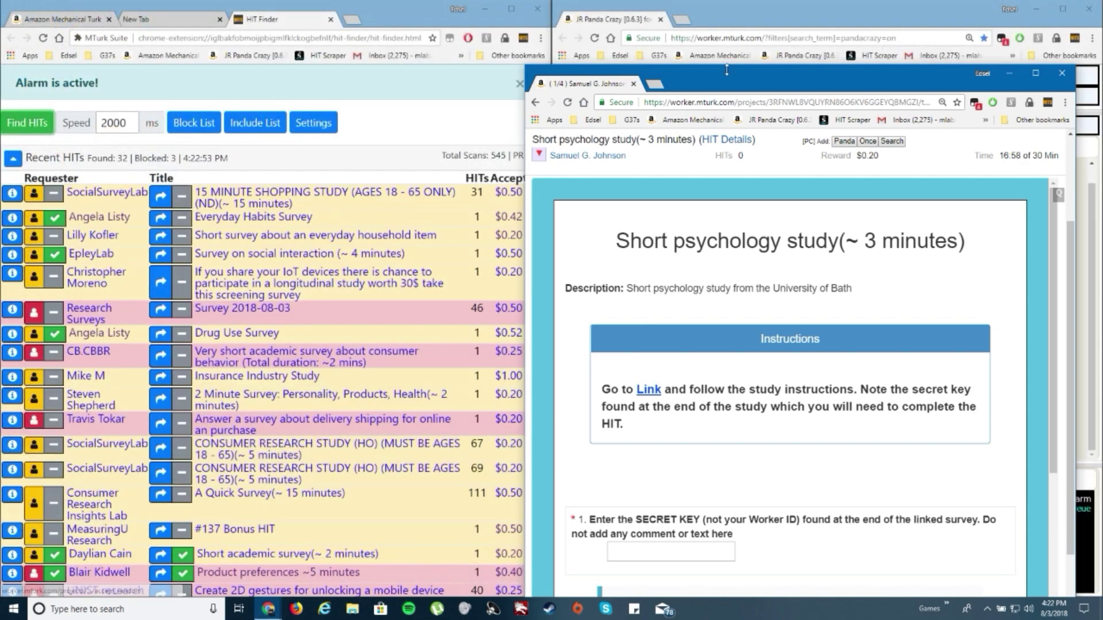
key("super+Left")
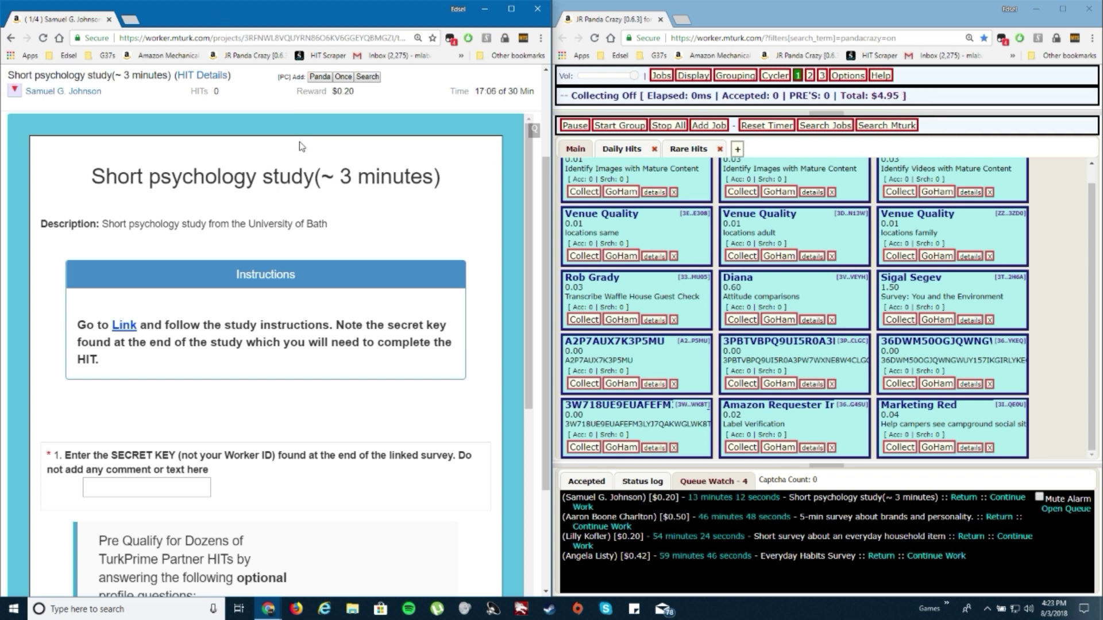
Ask JR Panda Crazy to return the queued Everyday Habits Survey HIT.
scroll(406, 257, "down", 5)
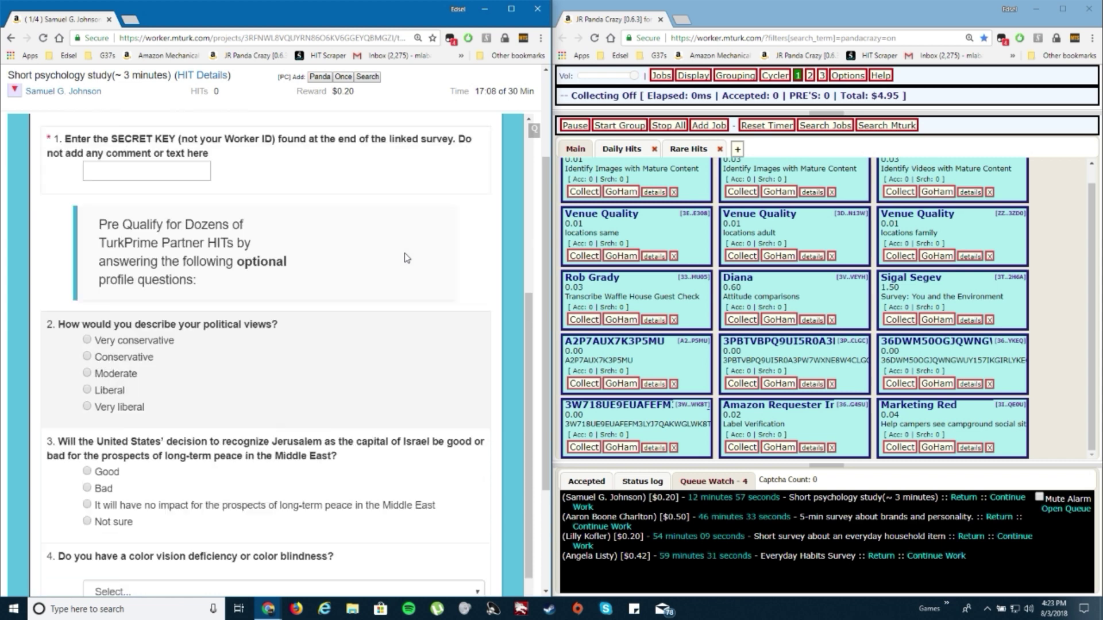
scroll(407, 257, "up", 5)
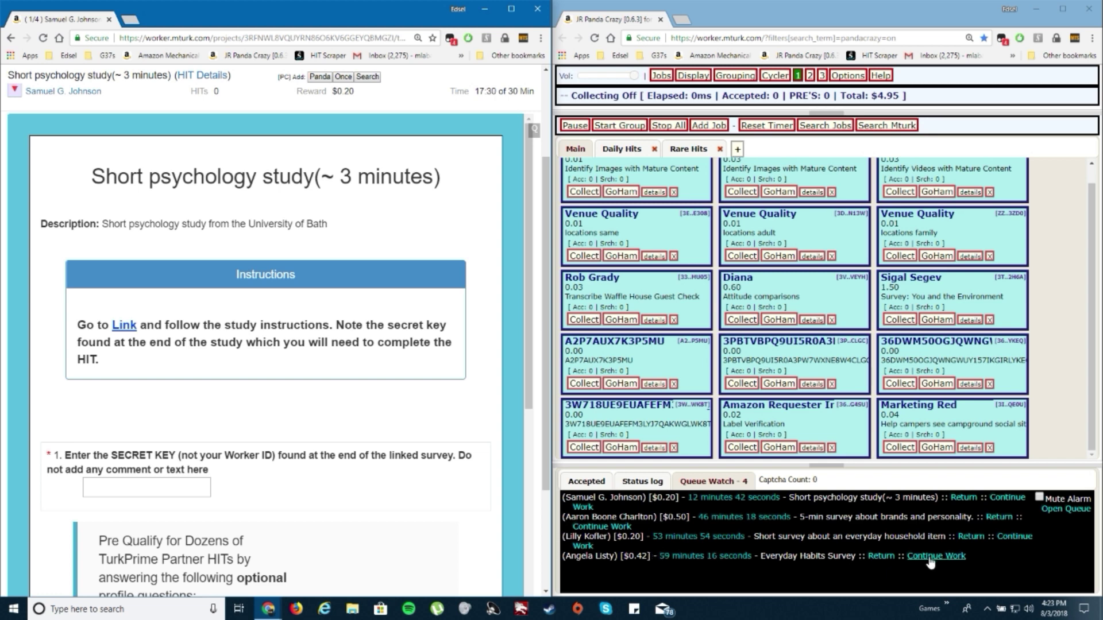
left_click(880, 556)
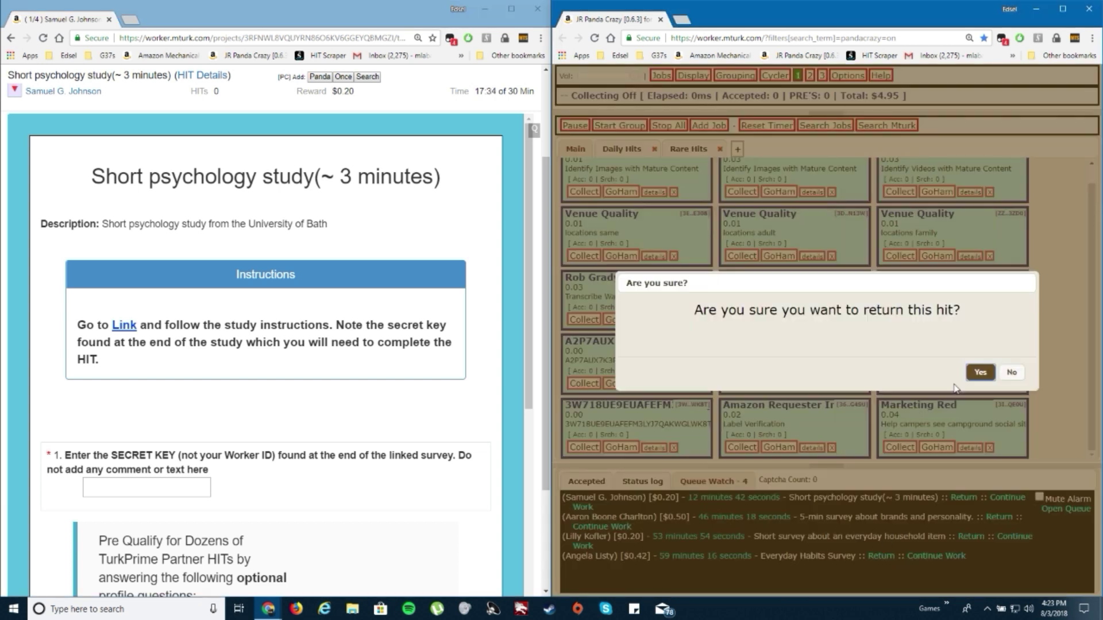
Confirm returning the Everyday Habits Survey and household-item survey HITs.
left_click(980, 372)
left_click(970, 537)
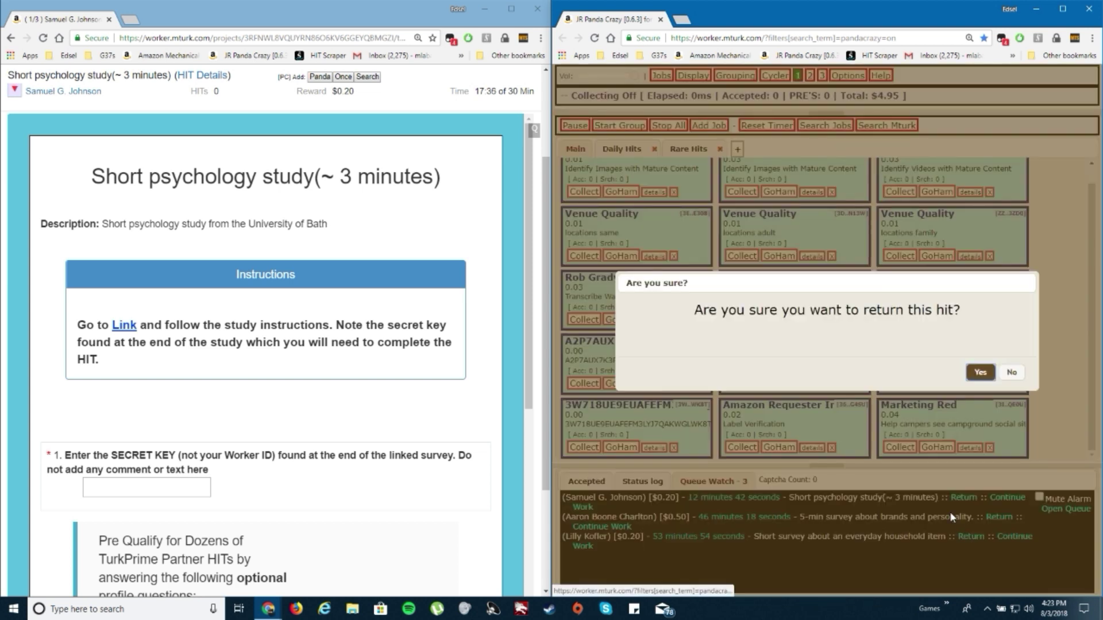
left_click(980, 372)
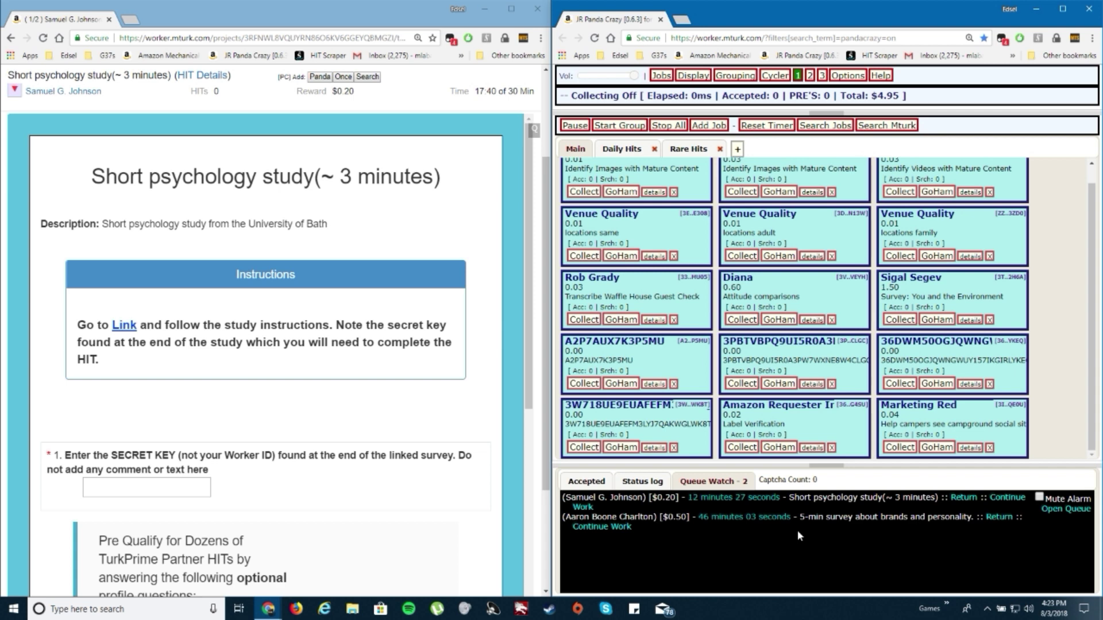
Snap the psychology study HIT window right and show the 938-group HIT Groups list.
left_click(391, 412)
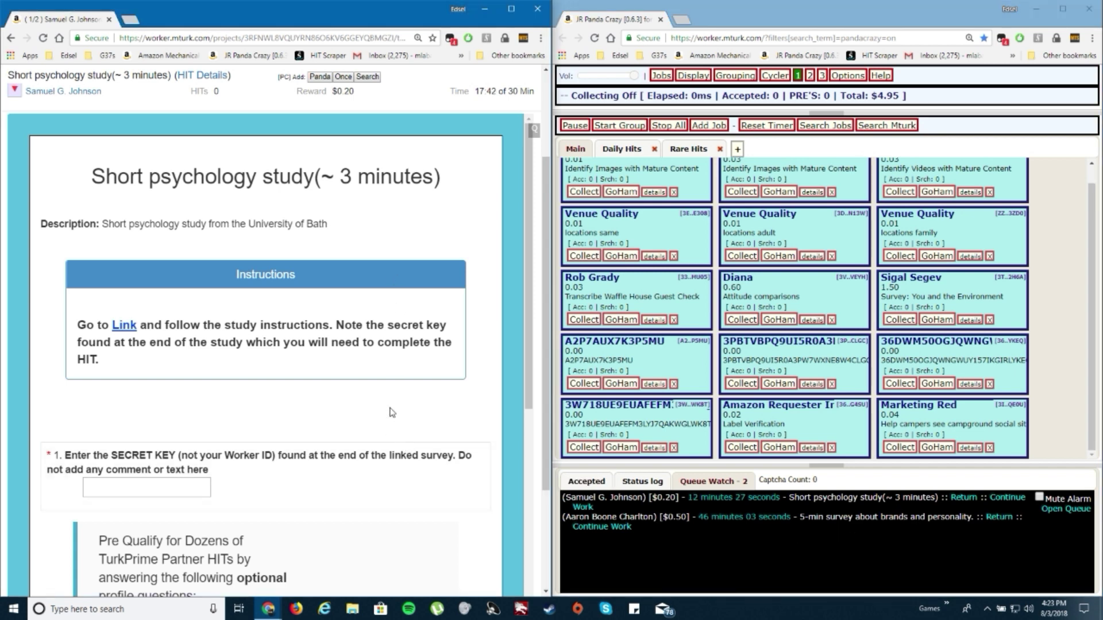
scroll(391, 412, "down", 2)
scroll(390, 412, "up", 2)
scroll(296, 382, "up", 3)
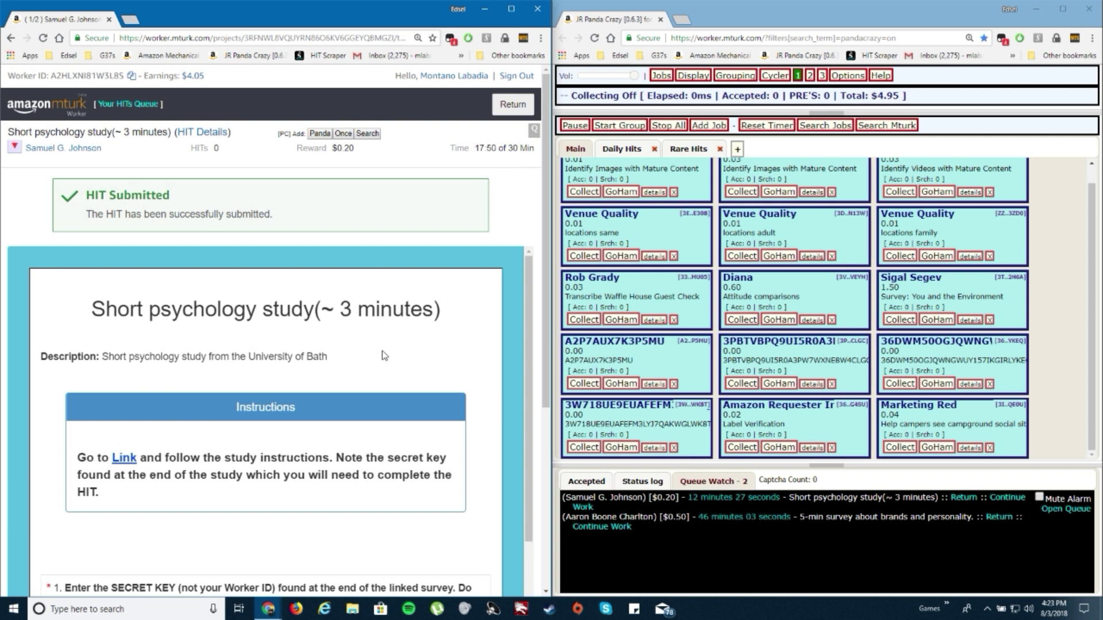
scroll(386, 356, "down", 1)
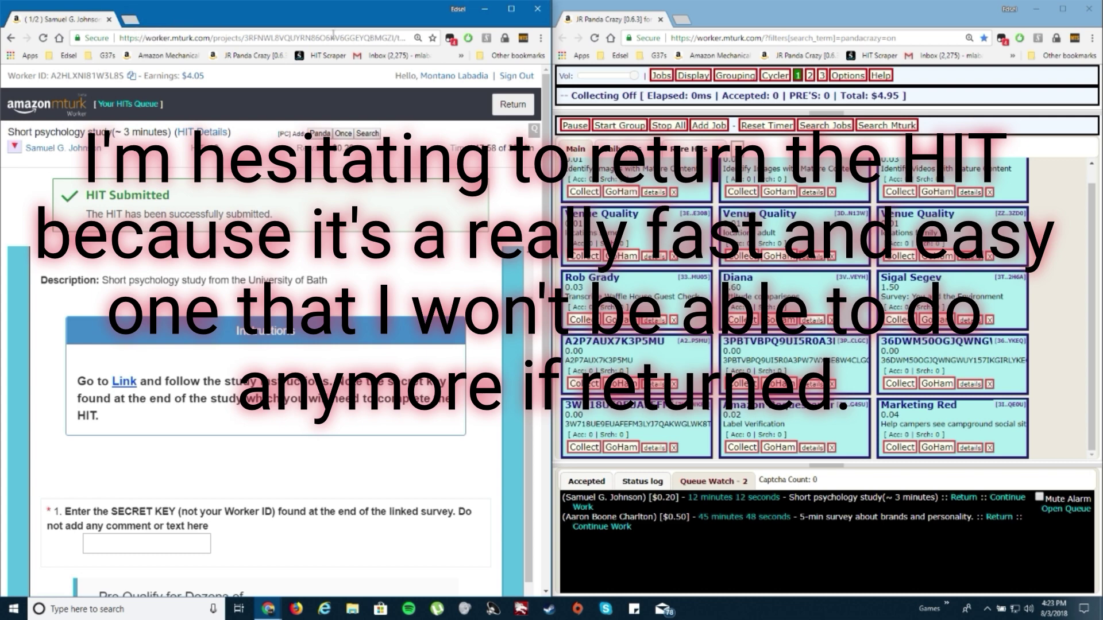
key("super+Right")
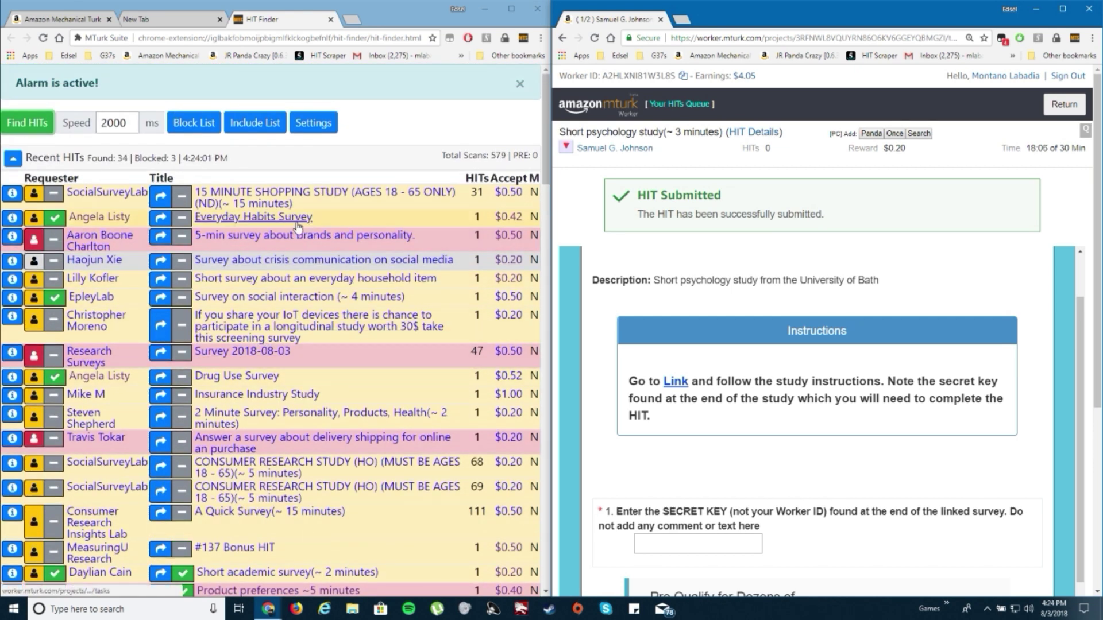
scroll(325, 323, "down", 3)
scroll(324, 323, "up", 3)
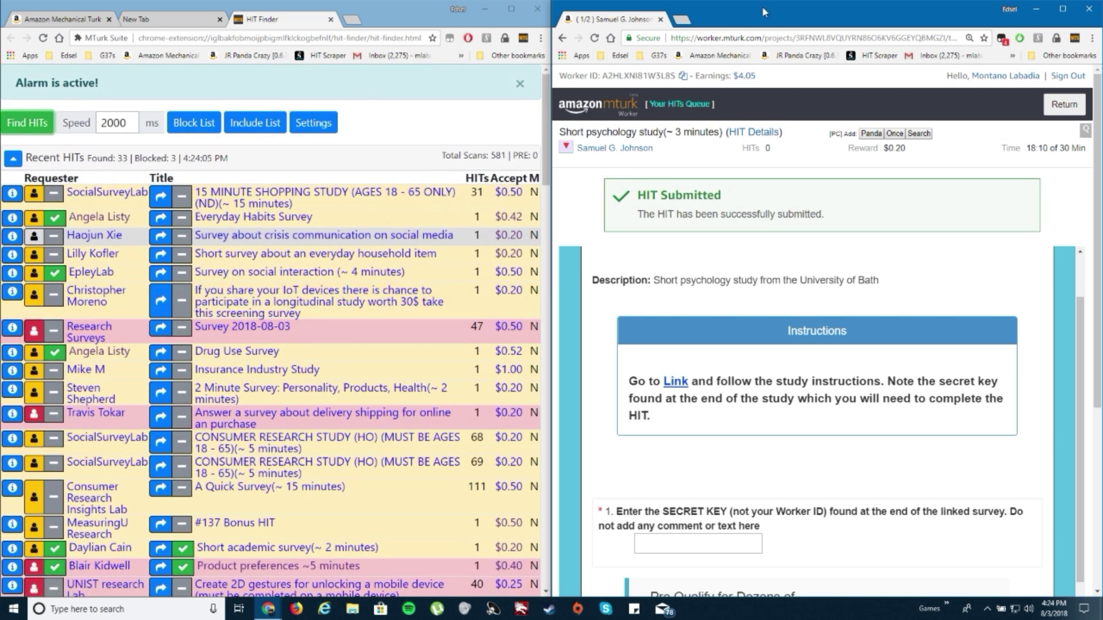
left_click(63, 19)
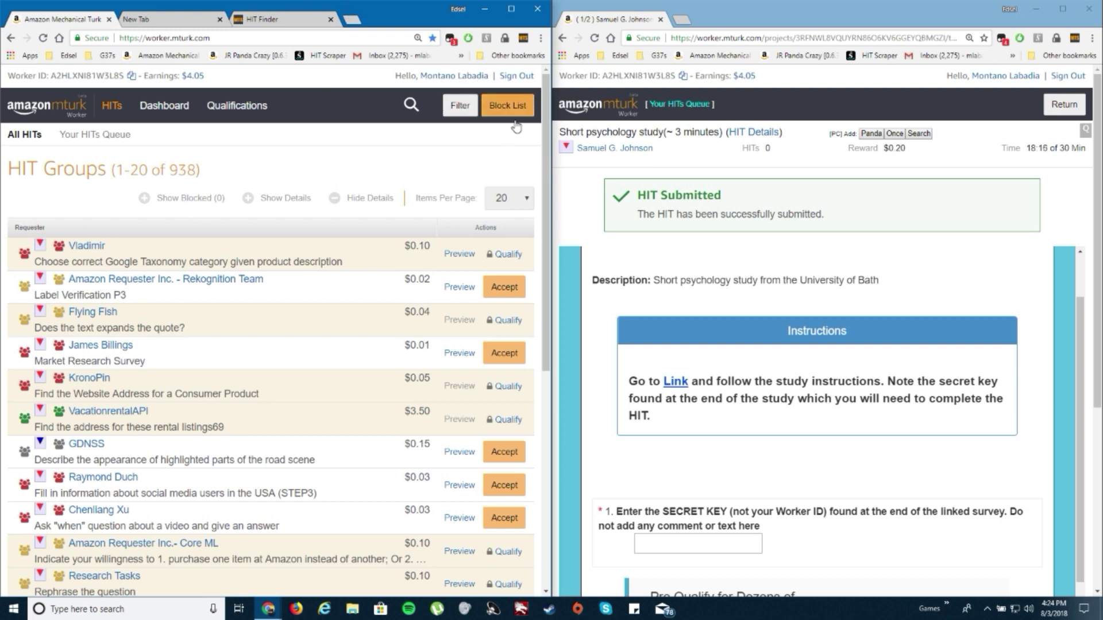
Filter the HIT list to only HITs you are qualified to work on.
left_click(459, 105)
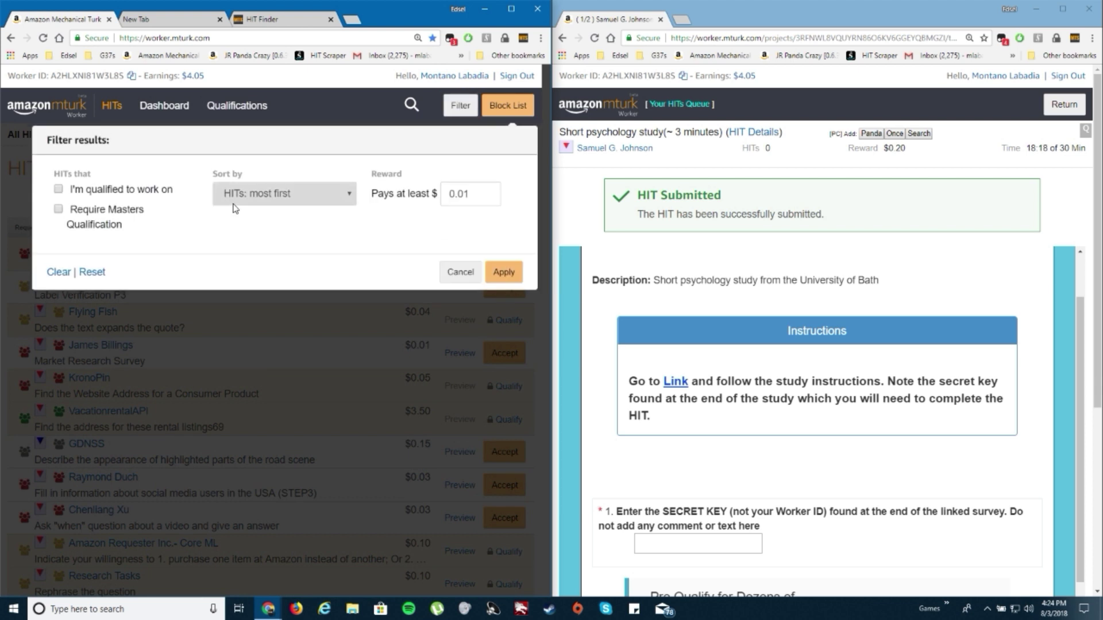
left_click(58, 189)
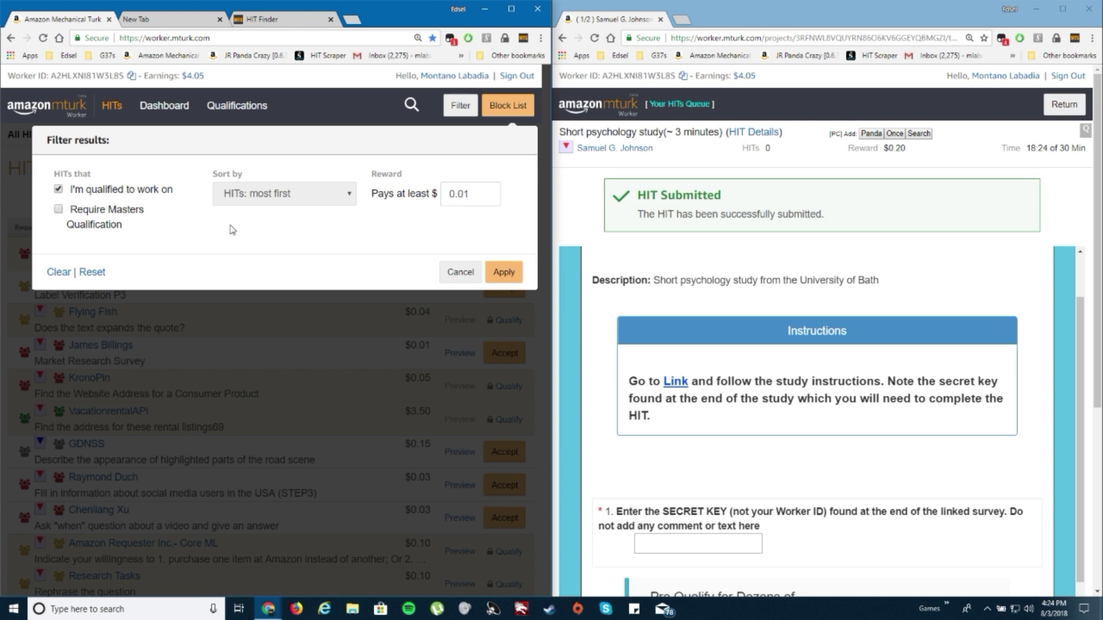
left_click(497, 270)
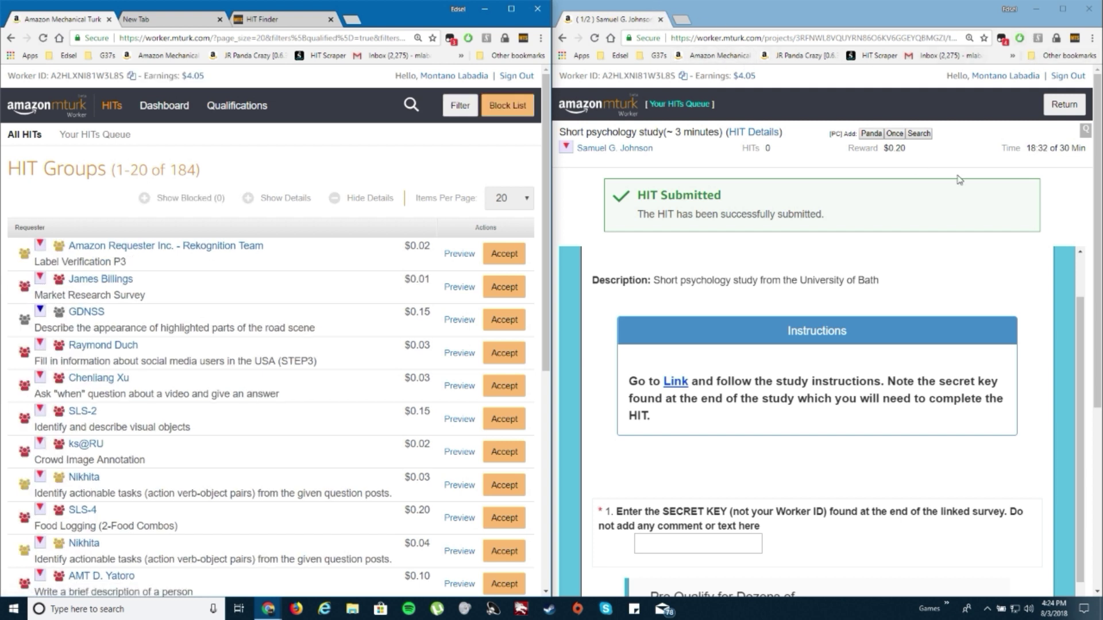
Return the Short psychology study HIT and the brands and personality survey HIT.
left_click(1064, 104)
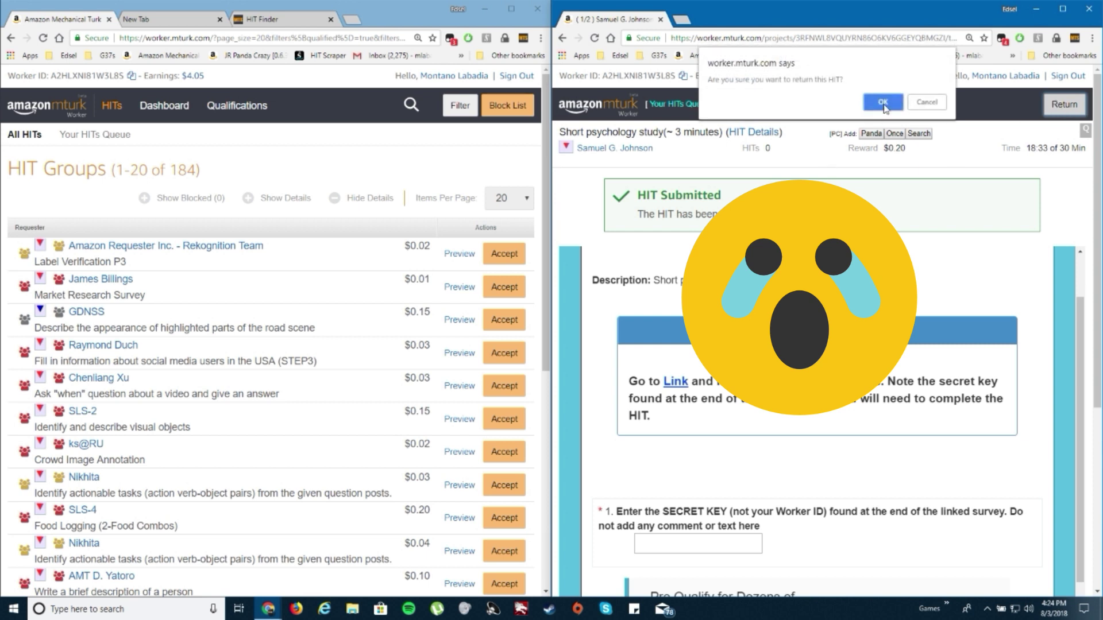
left_click(888, 112)
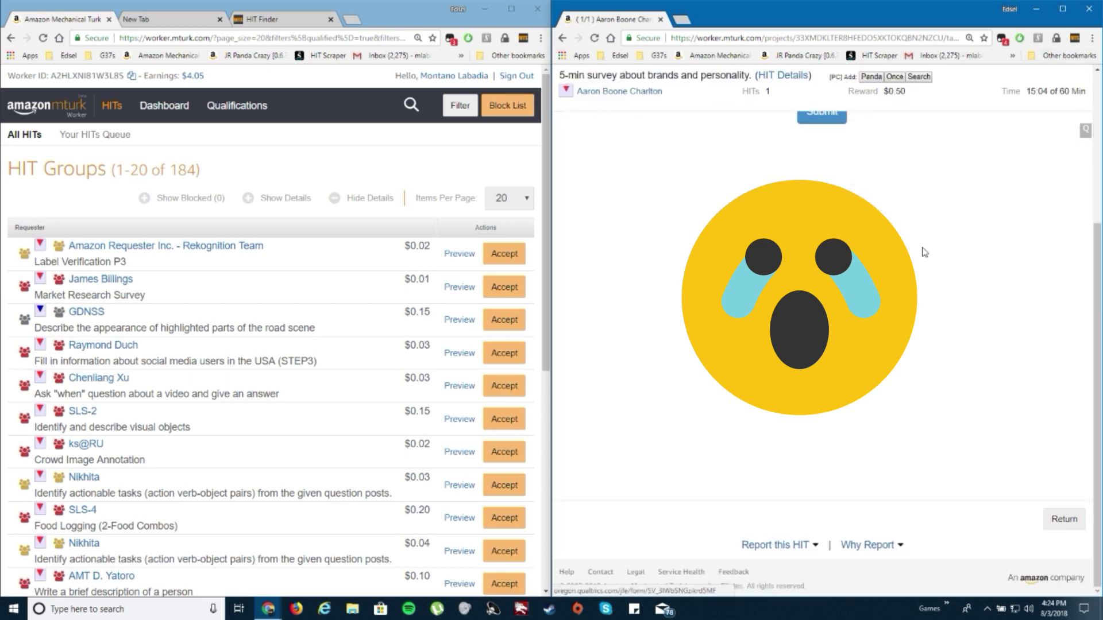
left_click(1069, 524)
left_click(880, 103)
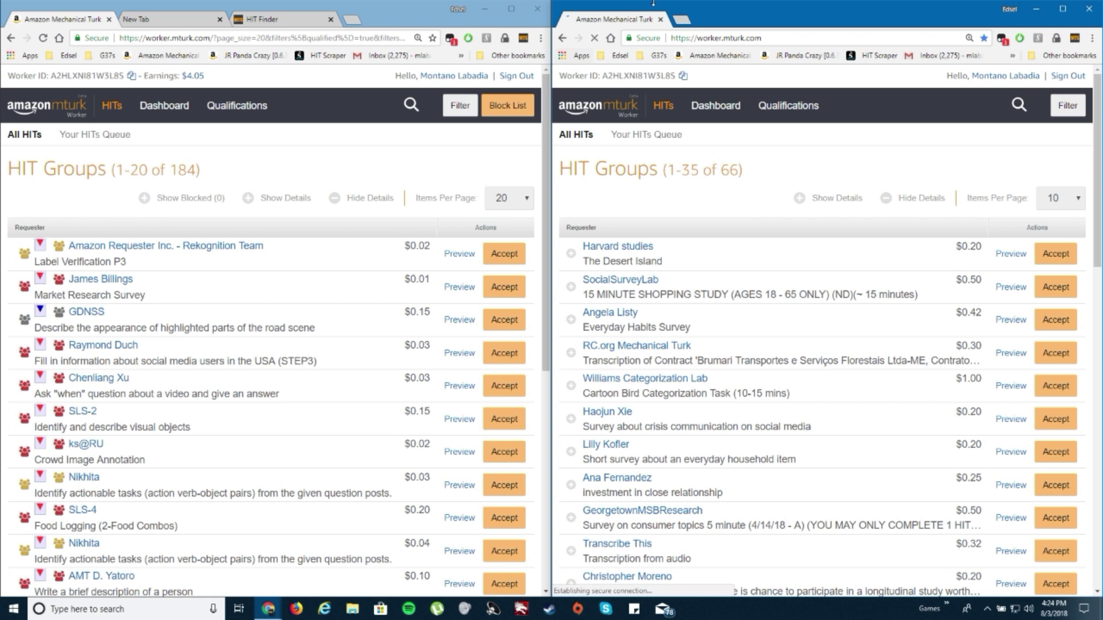
Close the extra HIT window, reapply the qualified-only filter, and maximize the 187-group list.
left_click(660, 19)
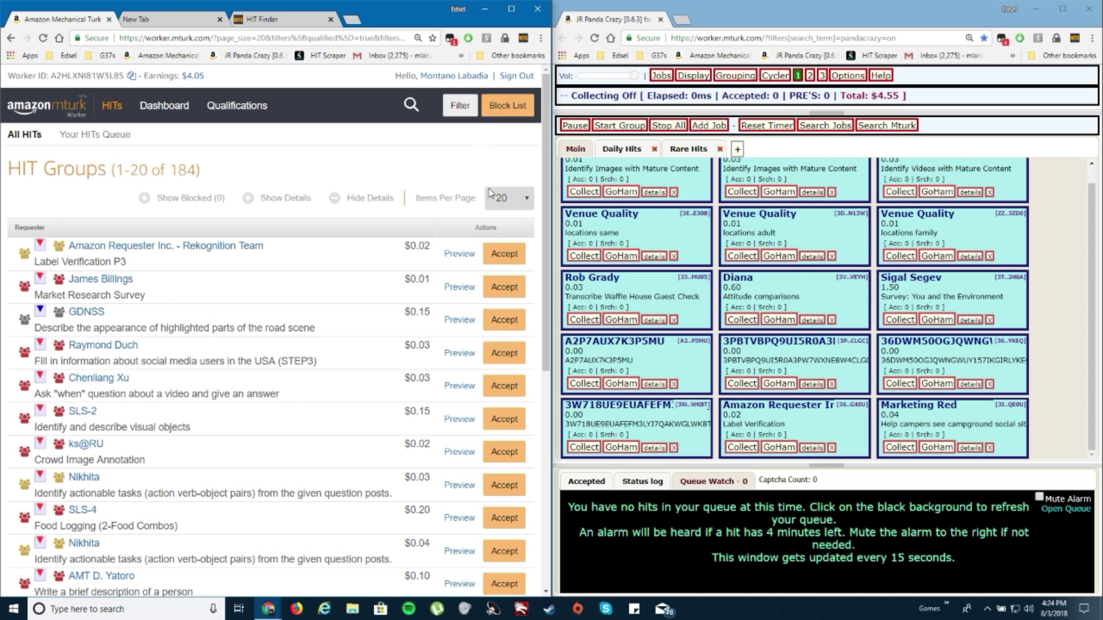
left_click(460, 105)
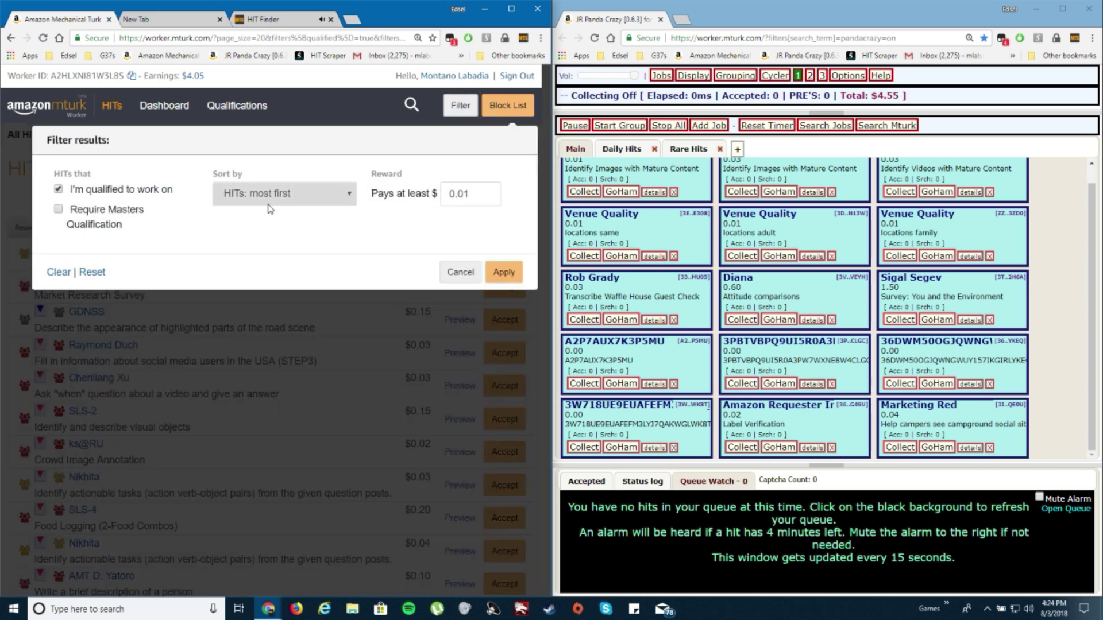
left_click(506, 272)
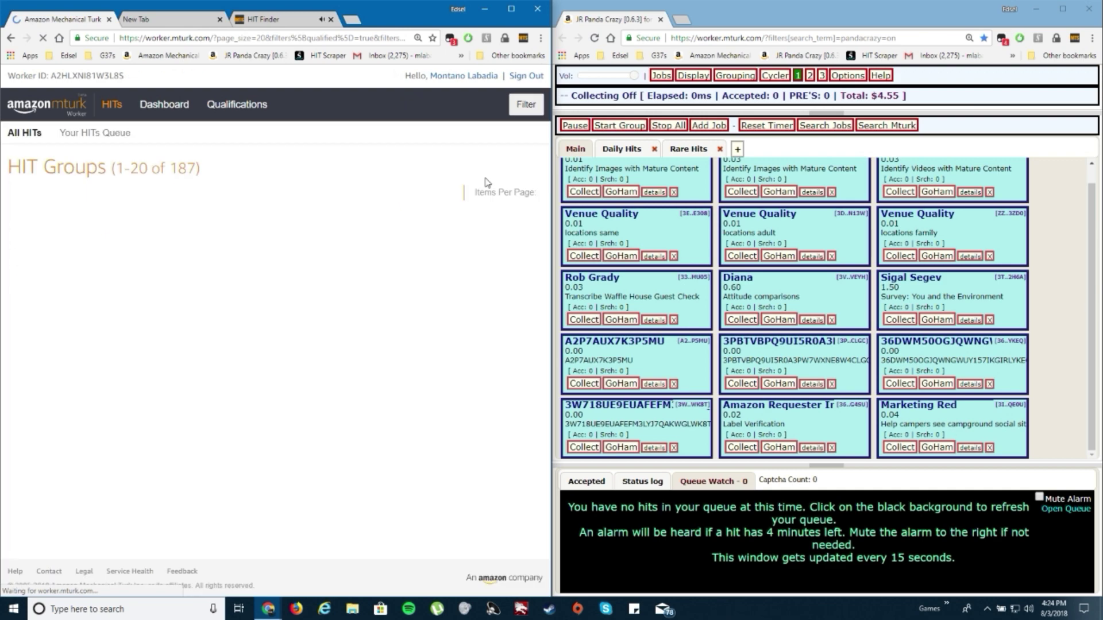
double_click(386, 12)
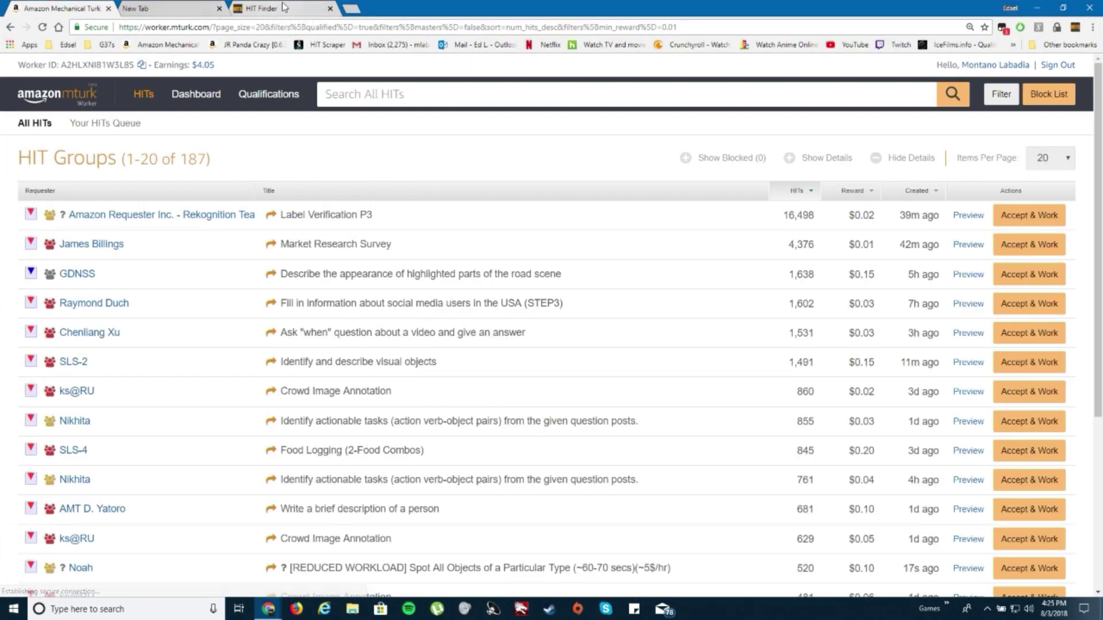
Close the empty New Tab and return to the HIT list, leaving the filter unchanged.
left_click(284, 6)
left_click(137, 8)
left_click(204, 12)
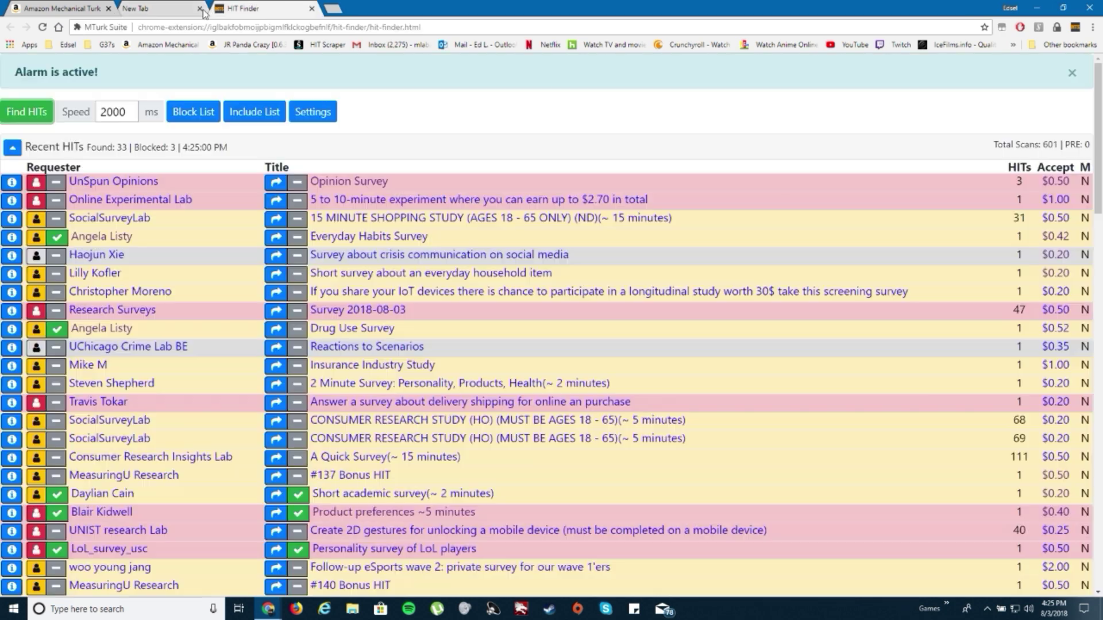
left_click(200, 9)
key("ctrl+shift+Tab")
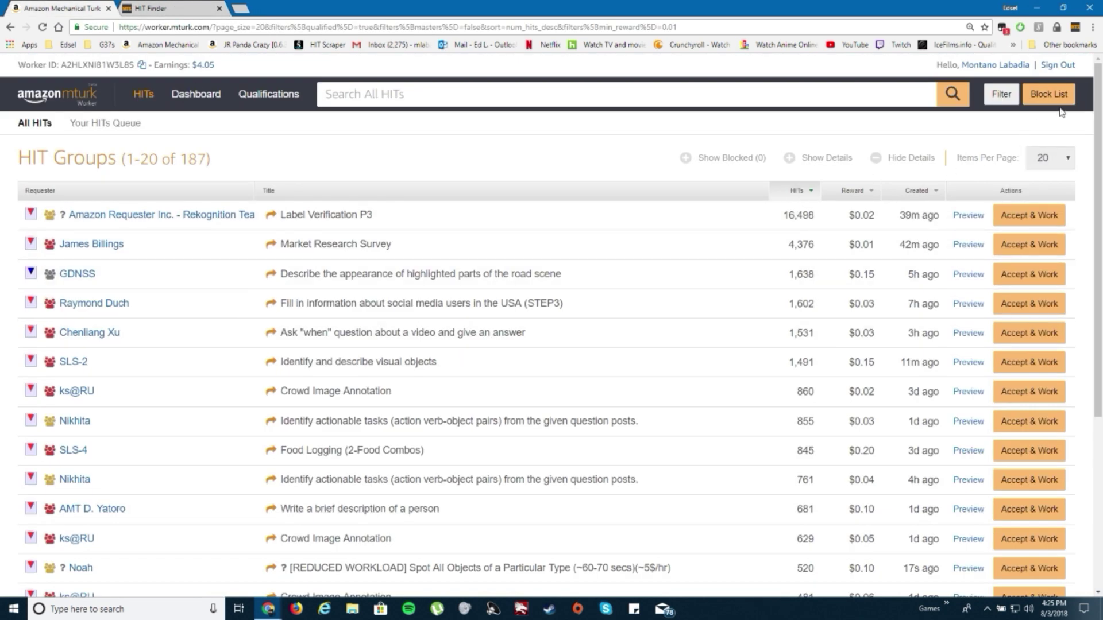
left_click(1001, 94)
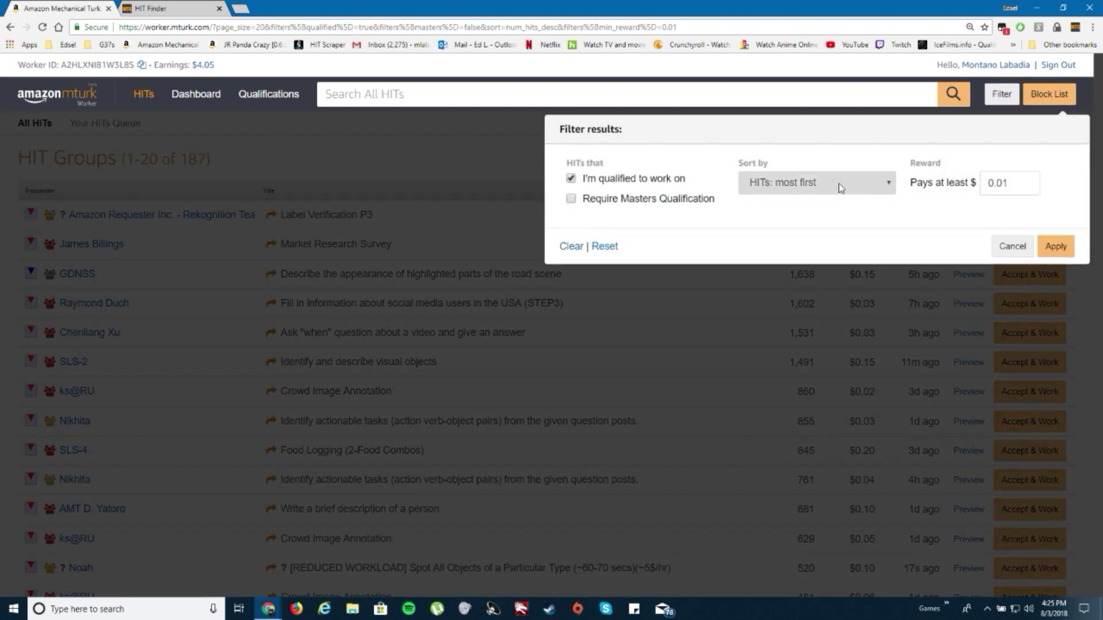
left_click(1012, 247)
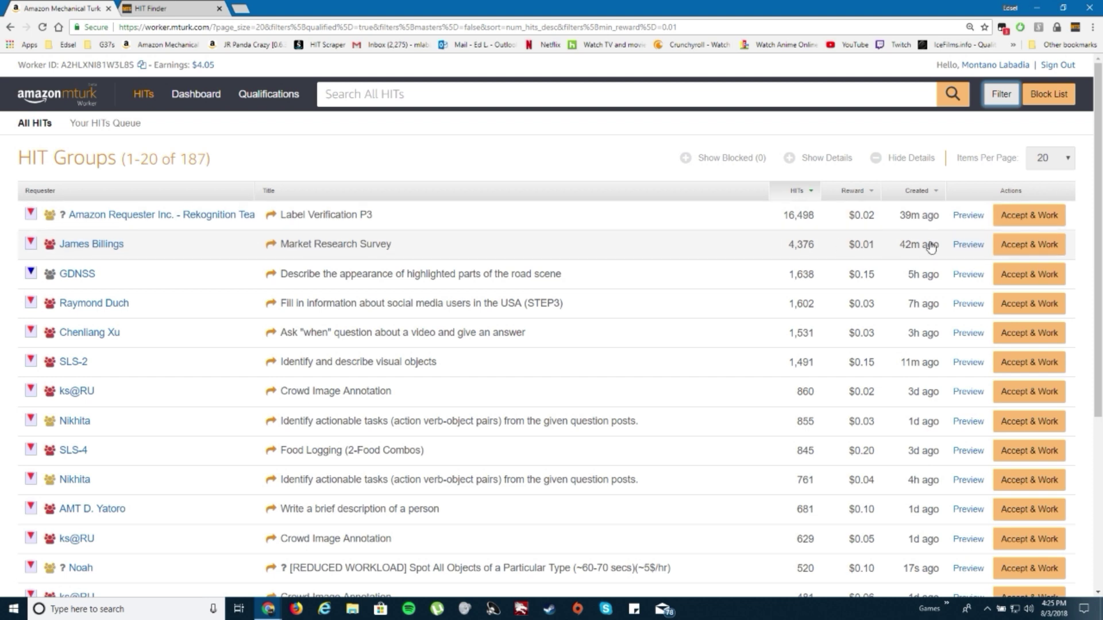
scroll(862, 407, "down", 1)
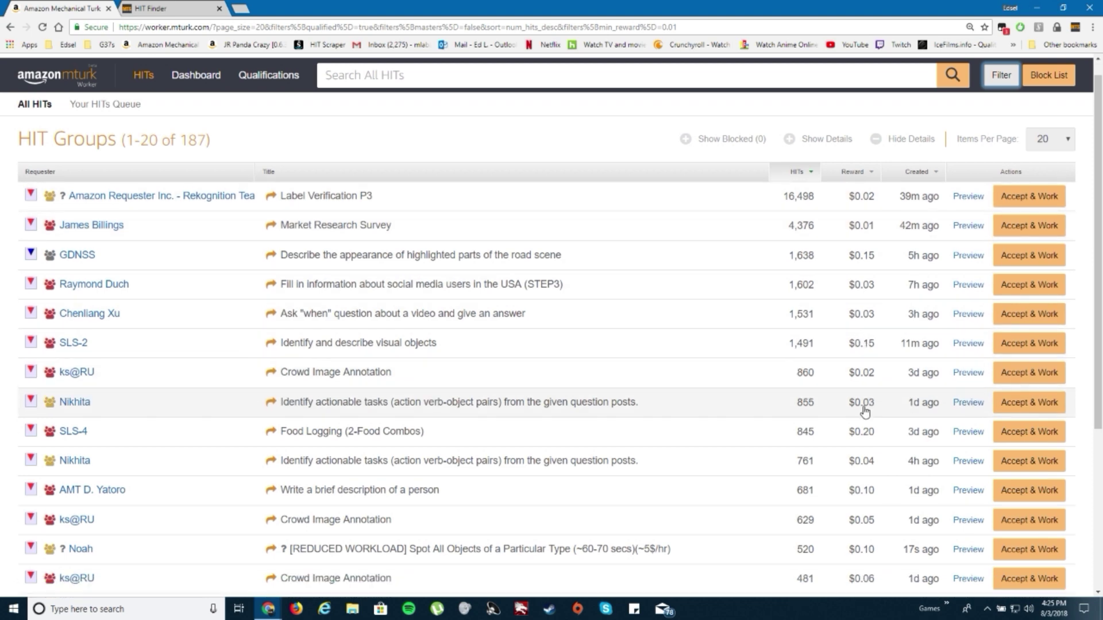
scroll(868, 443, "up", 1)
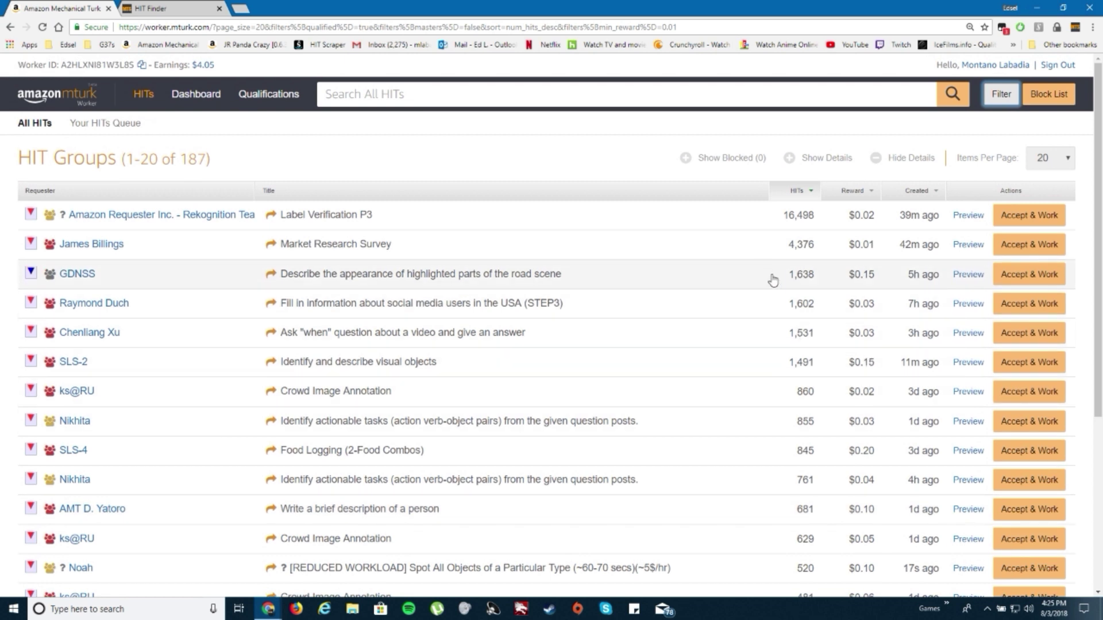
scroll(802, 244, "down", 1)
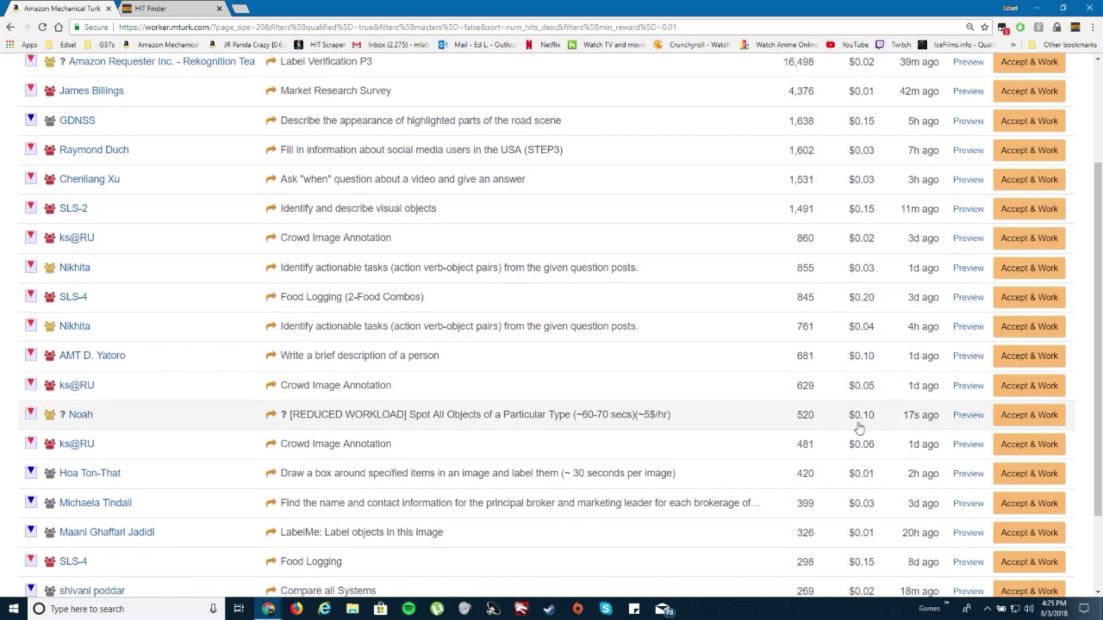
scroll(860, 413, "down", 1)
scroll(808, 360, "down", 1)
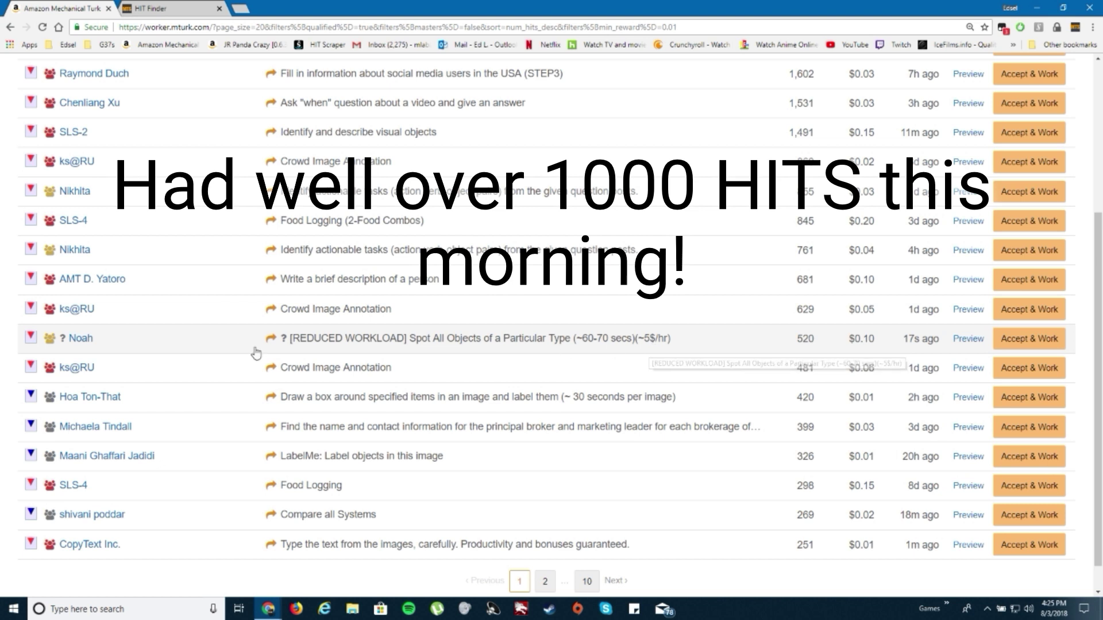
left_click(1005, 32)
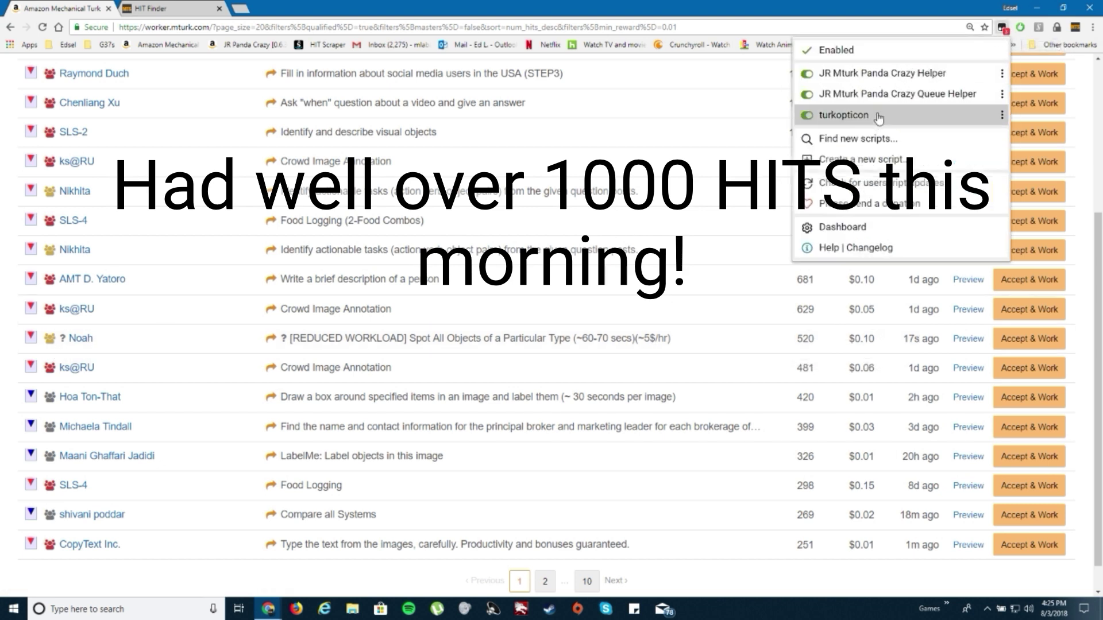
left_click(942, 52)
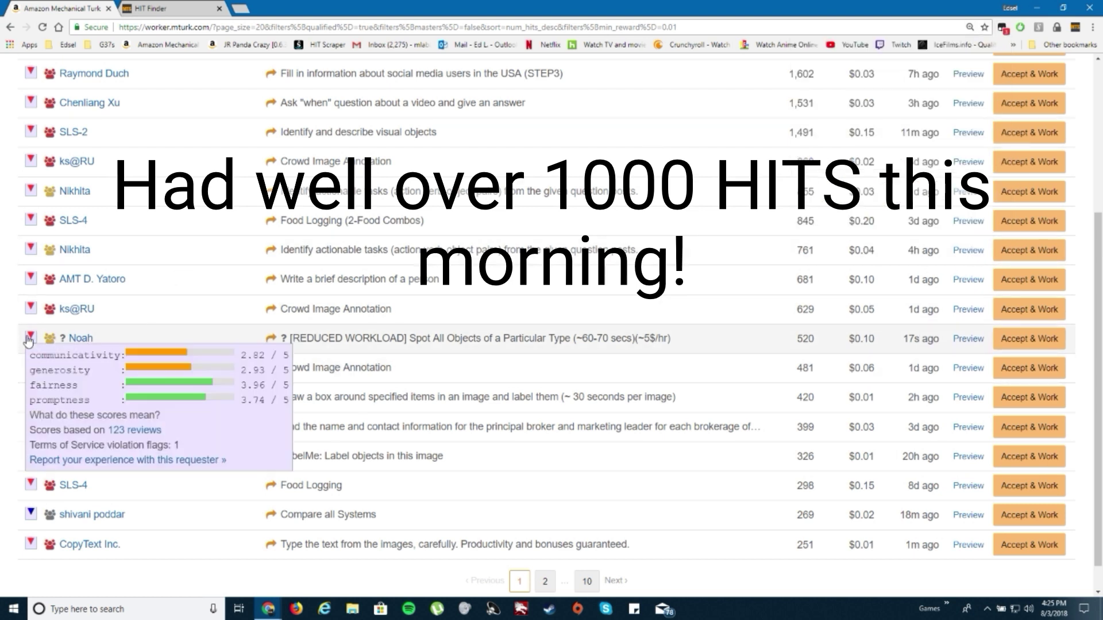
mouse_move(56, 343)
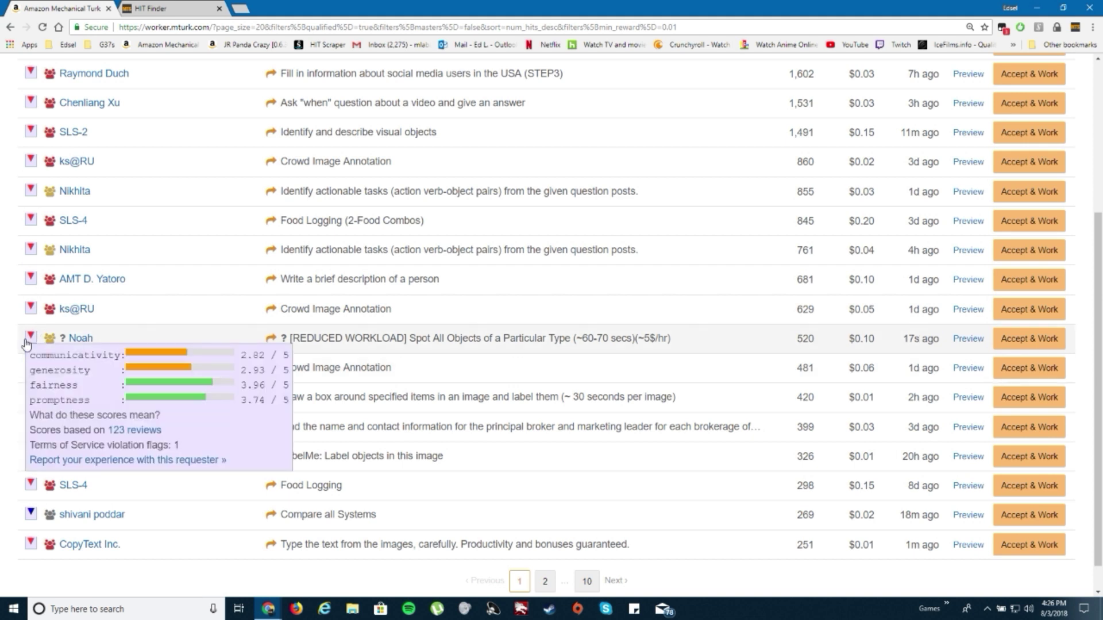
mouse_move(31, 312)
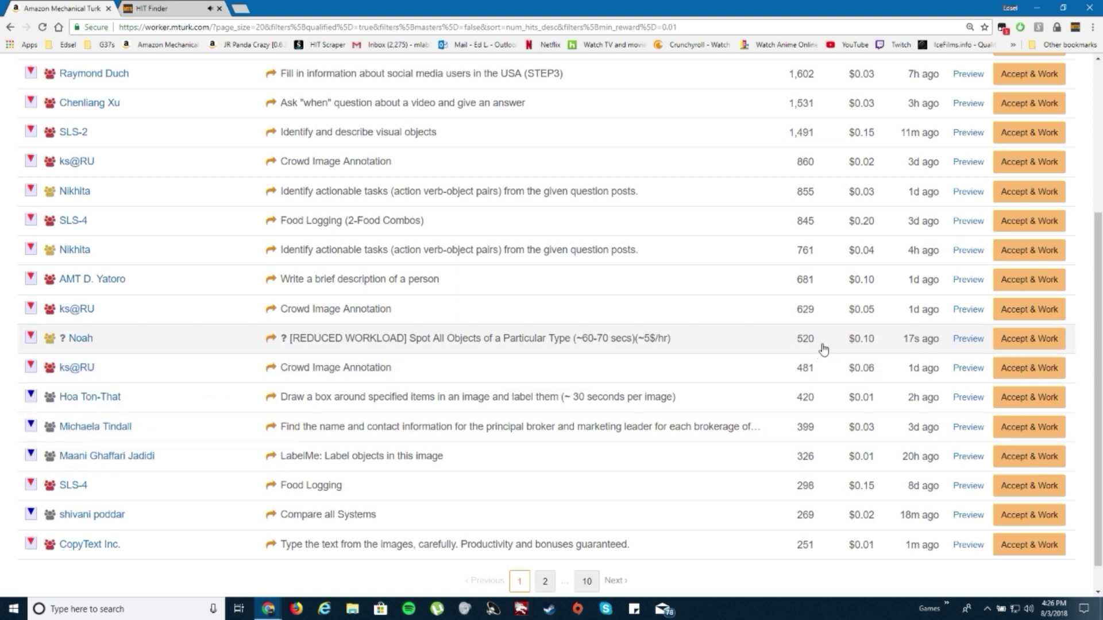
left_click(1026, 340)
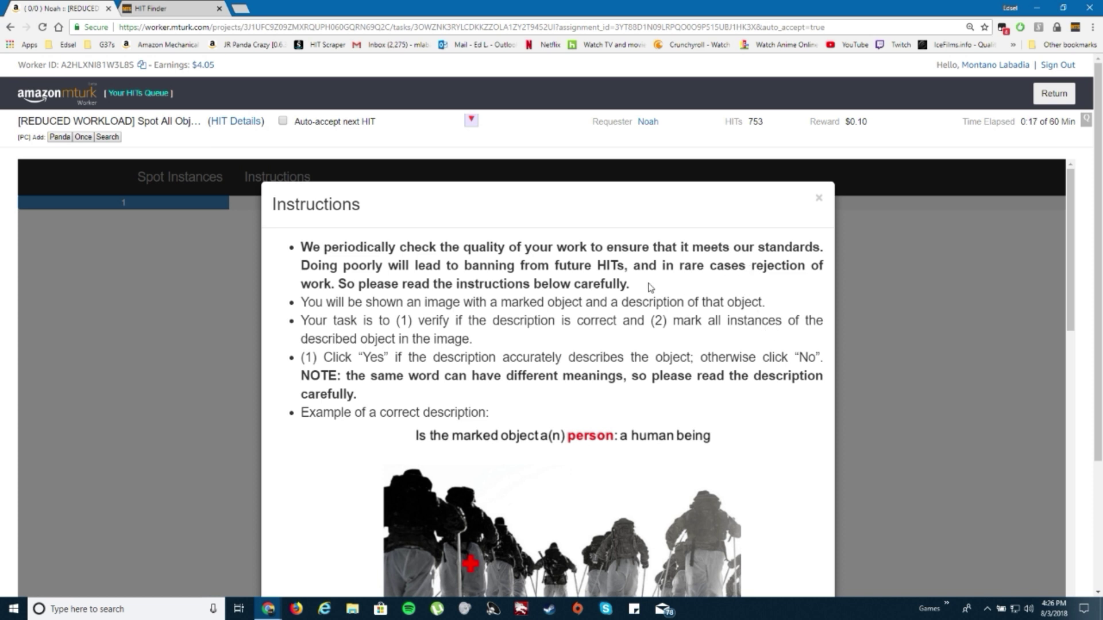
Read through the $0.10 Spot All Objects HIT instructions on marking every object of one type.
scroll(651, 288, "down", 1)
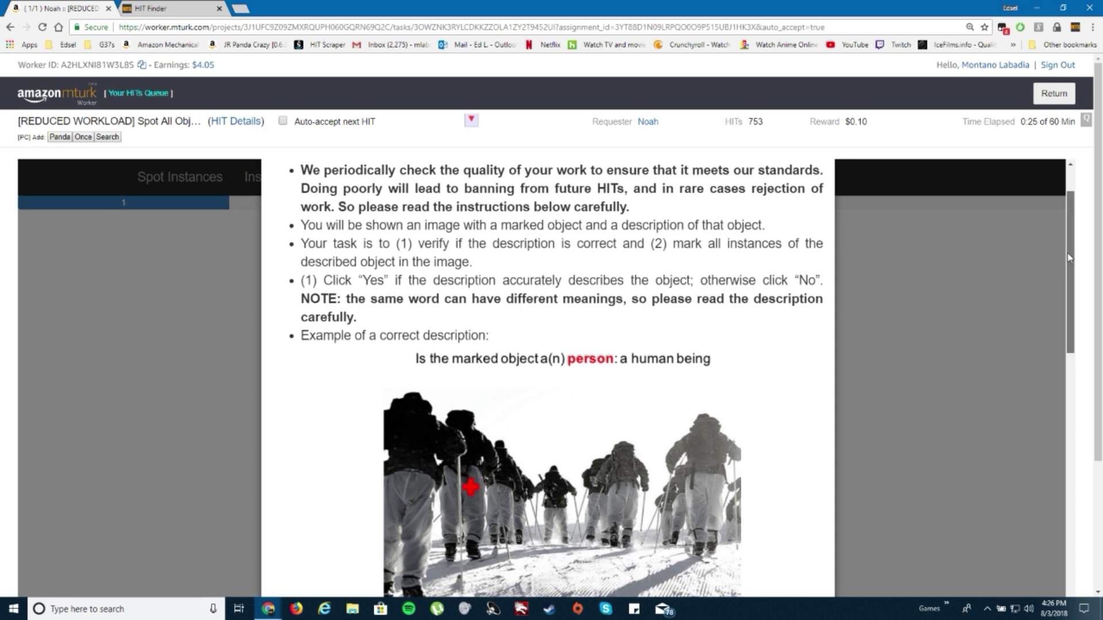
left_click_drag(1072, 257, 1080, 285)
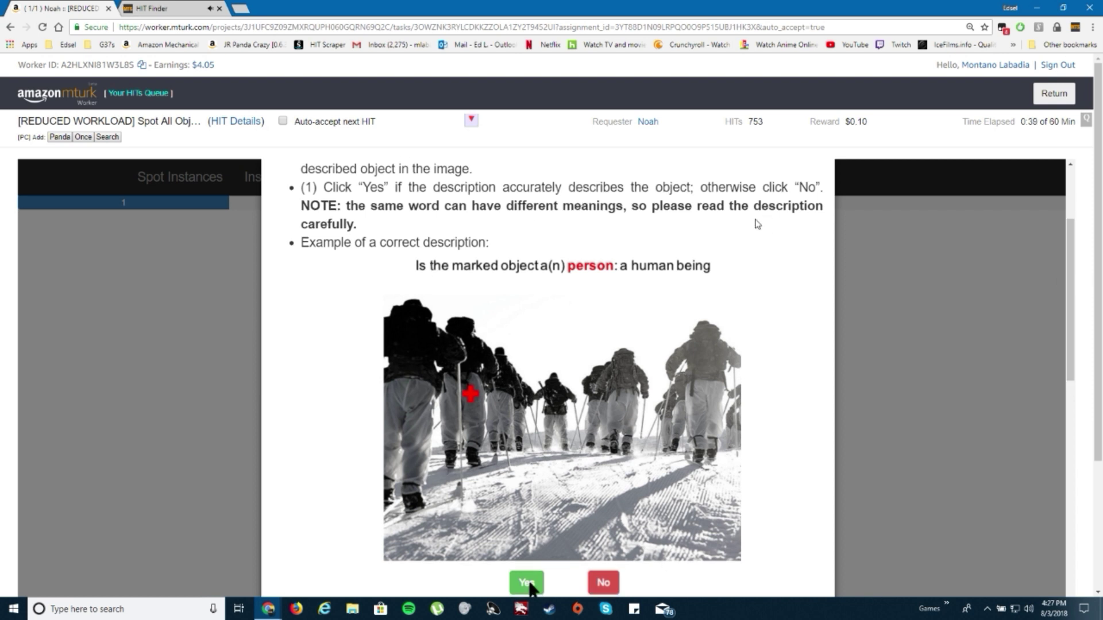
left_click_drag(1080, 301, 1066, 323)
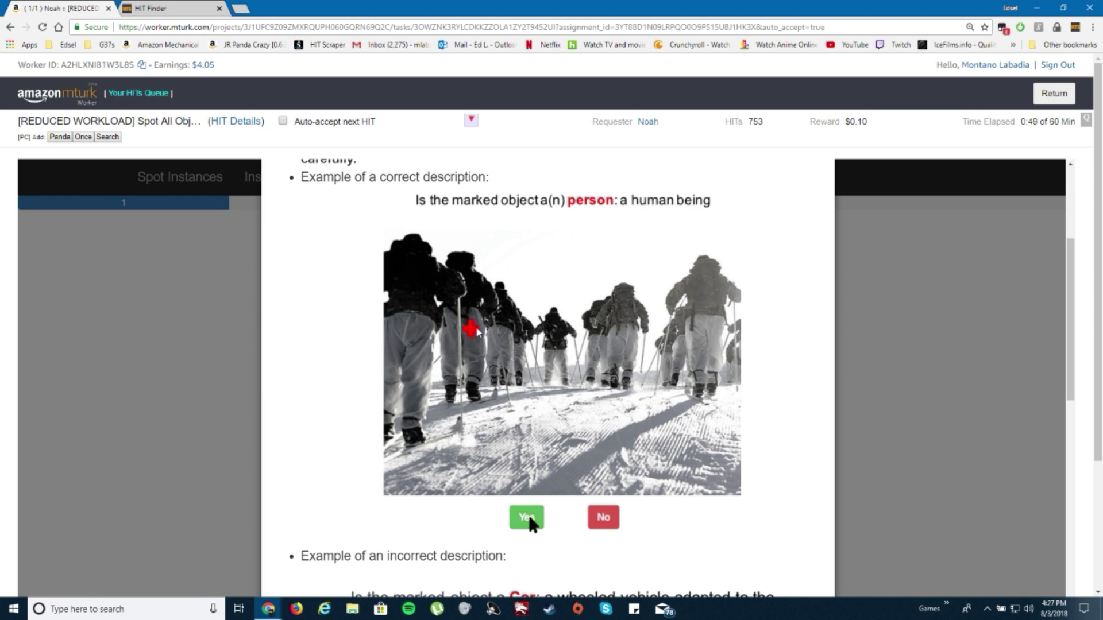
scroll(546, 425, "down", 5)
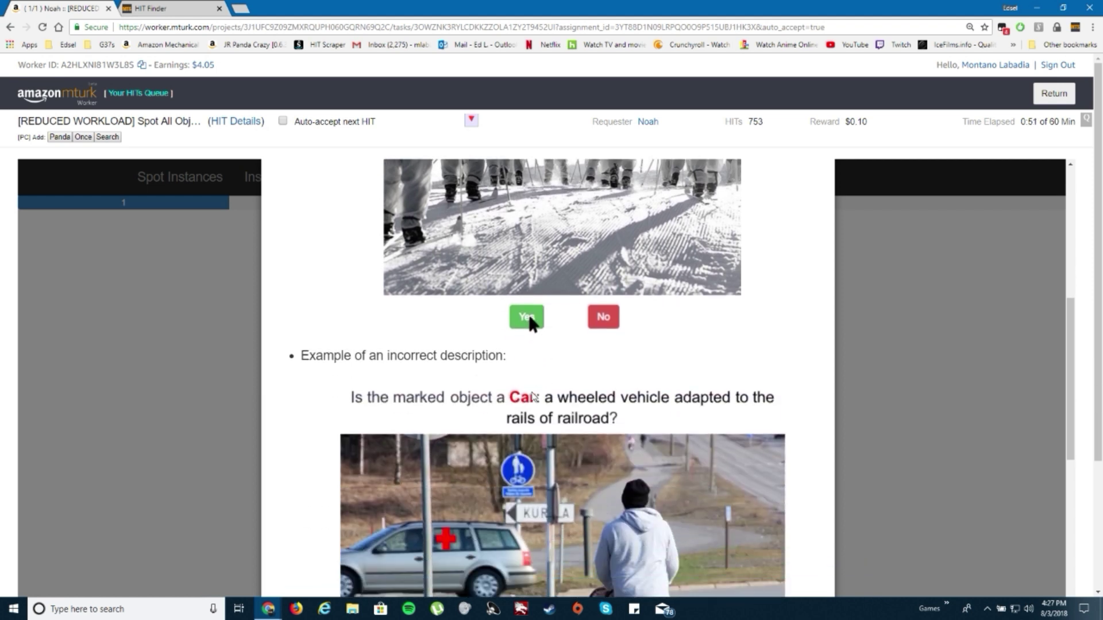
scroll(443, 250, "down", 1)
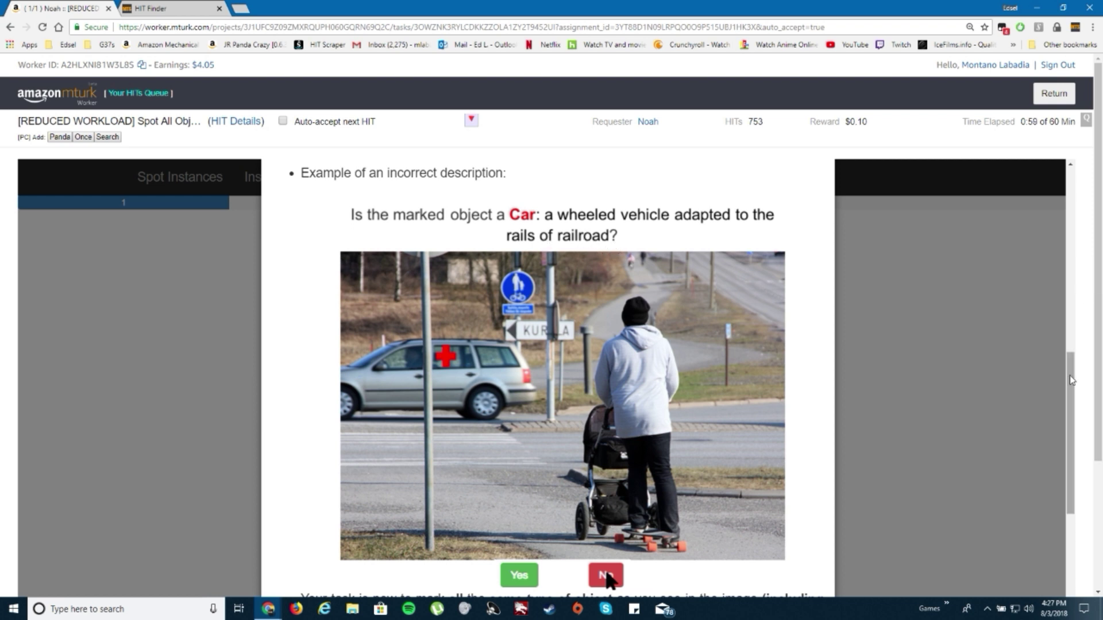
scroll(592, 230, "down", 1)
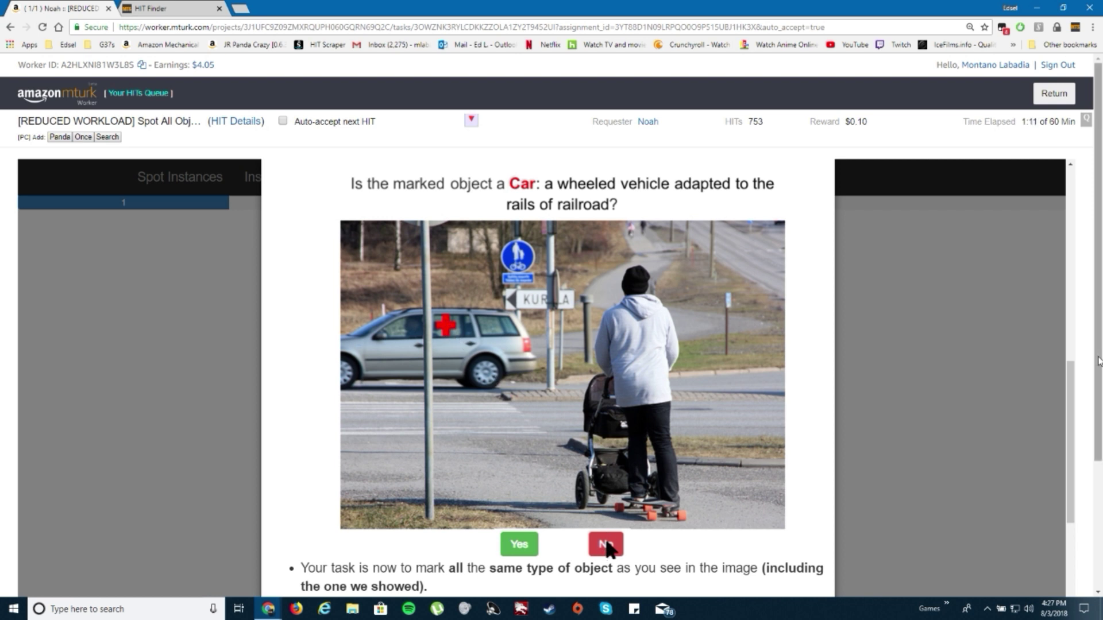
scroll(1084, 409, "down", 3)
Finish the instructions with Let's Get Started to reach the first image's clock question.
scroll(1084, 409, "down", 2)
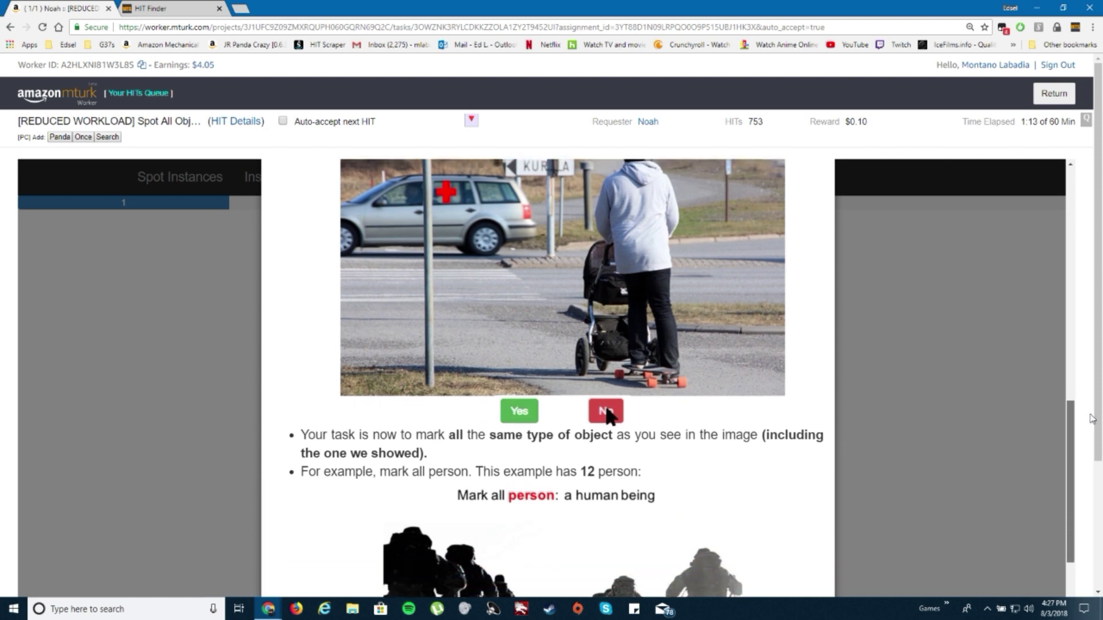
scroll(1101, 393, "up", 3)
scroll(1101, 393, "down", 4)
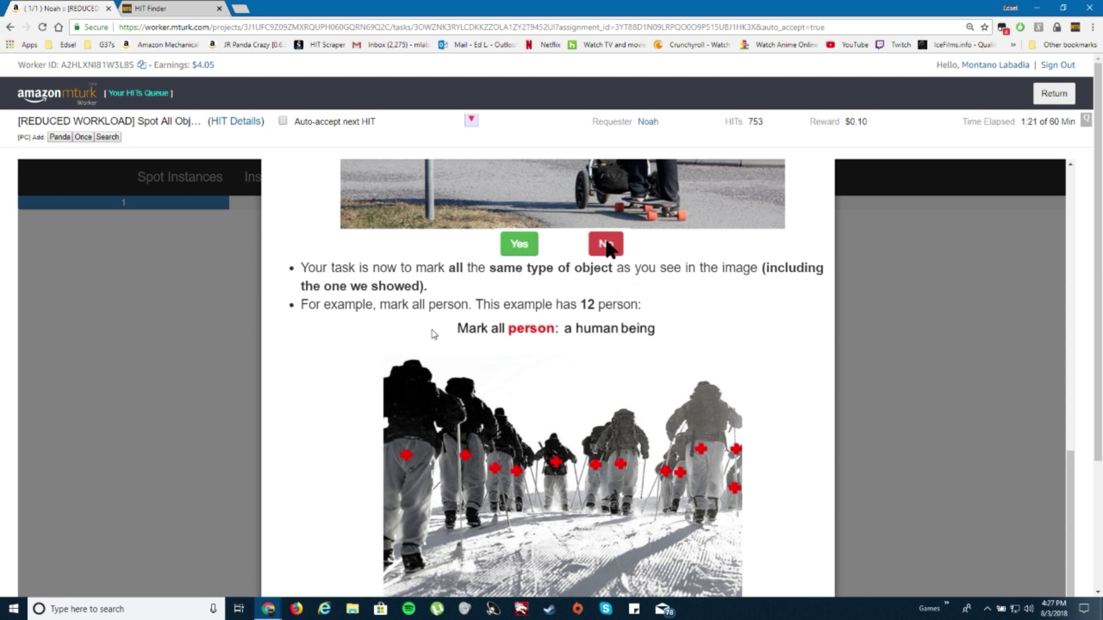
scroll(608, 249, "down", 1)
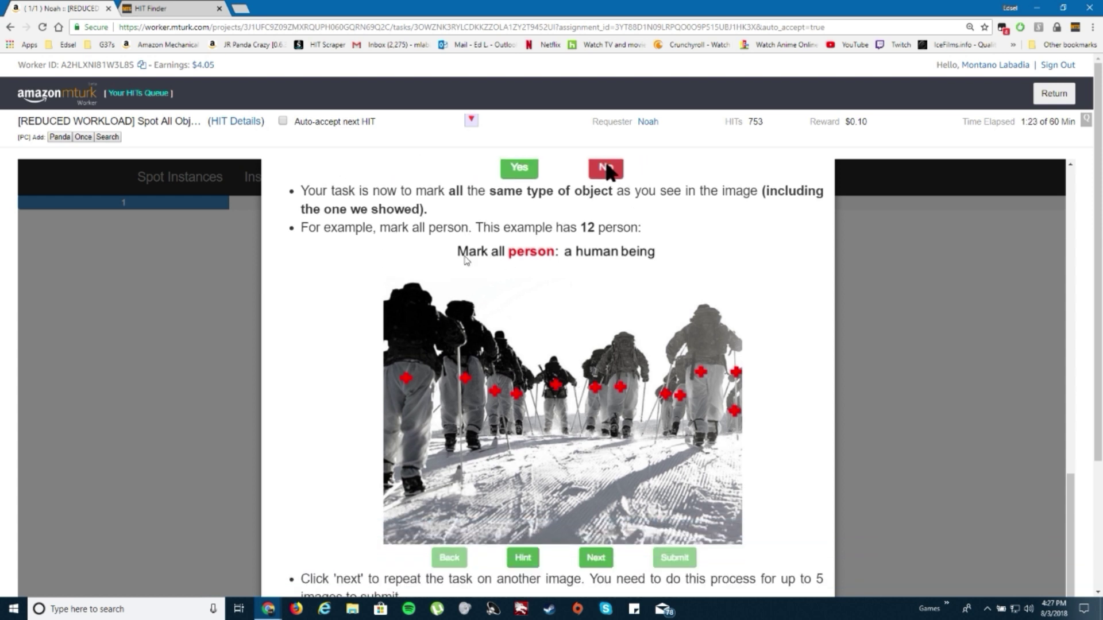
scroll(641, 316, "down", 2)
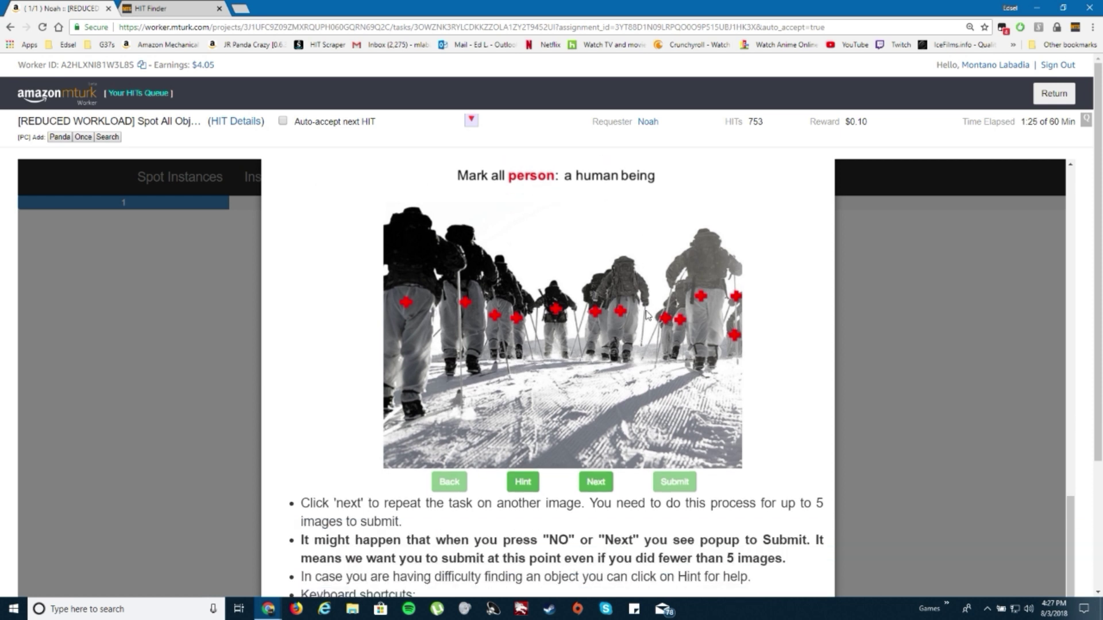
scroll(518, 349, "up", 2)
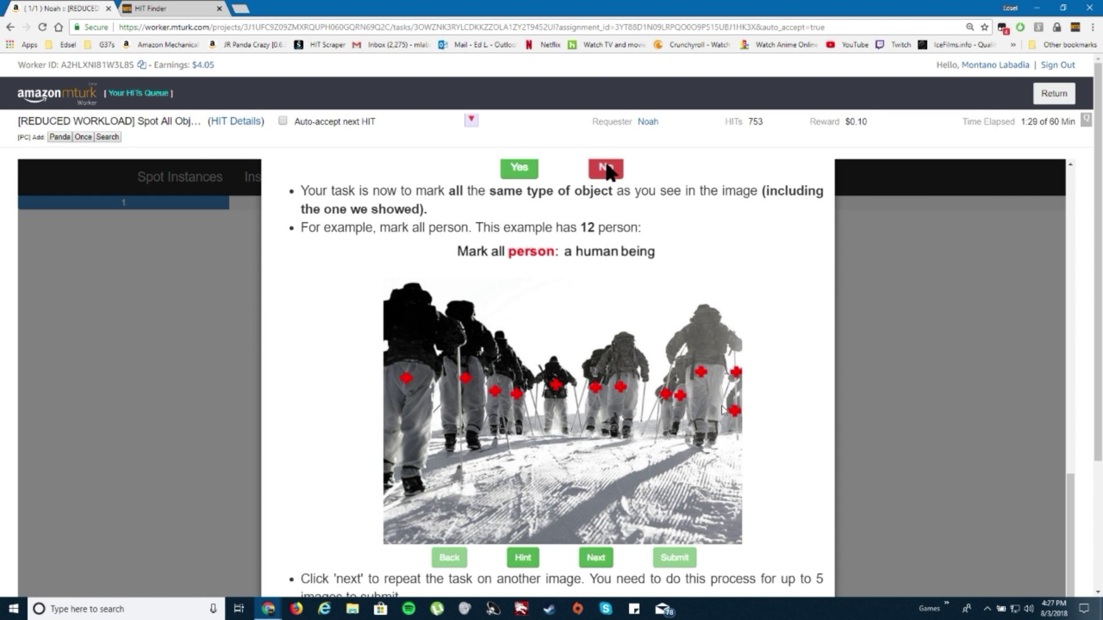
scroll(701, 403, "down", 1)
scroll(678, 394, "down", 1)
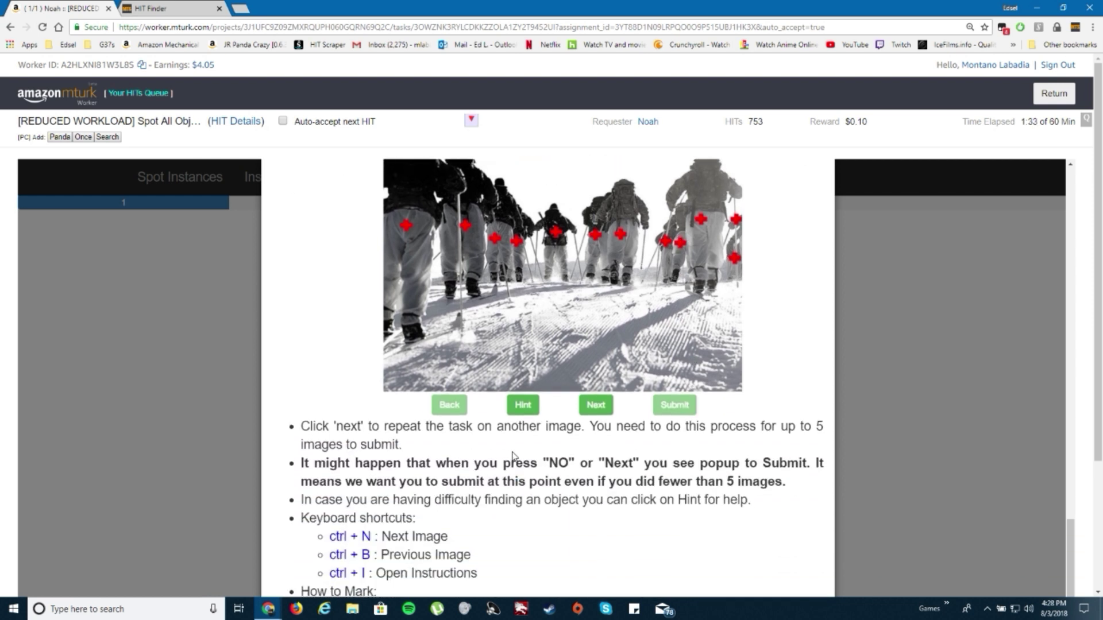
scroll(747, 384, "down", 1)
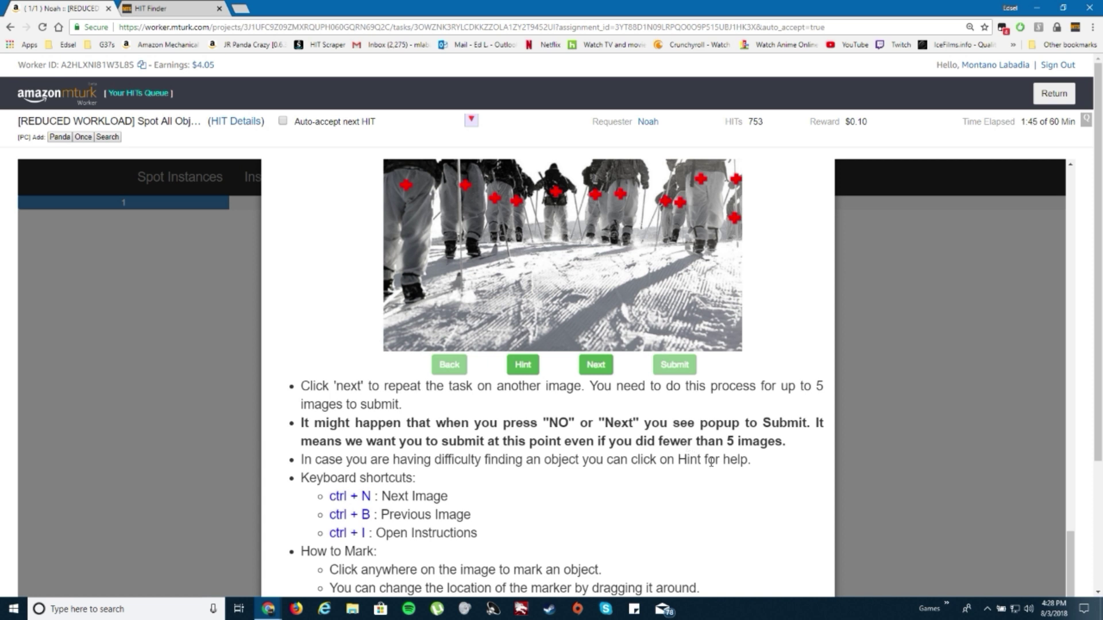
scroll(576, 415, "down", 1)
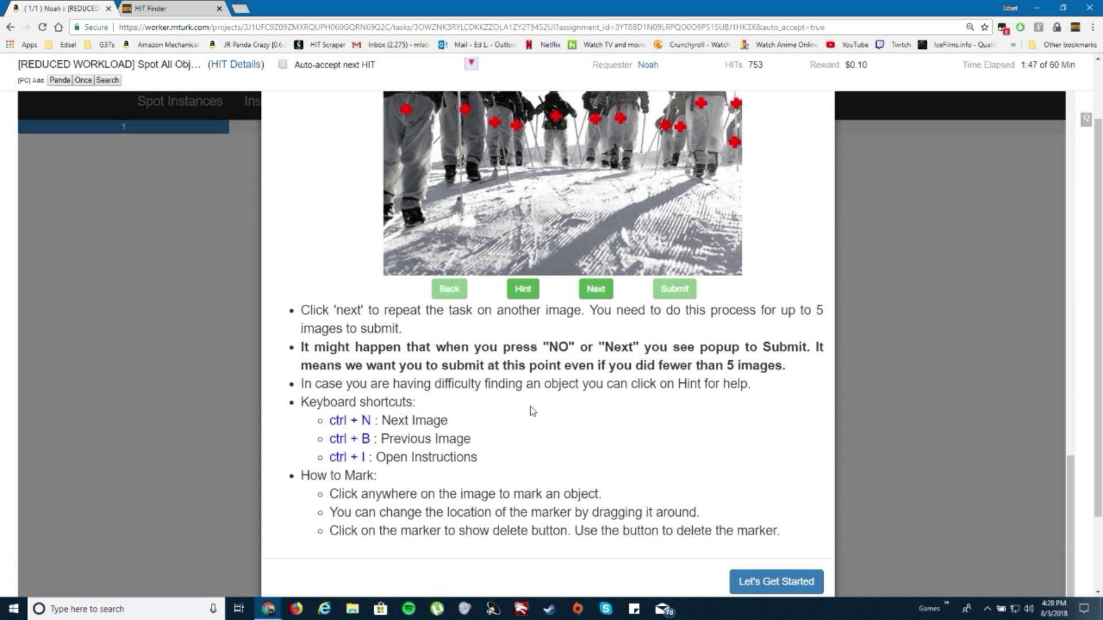
scroll(529, 409, "down", 1)
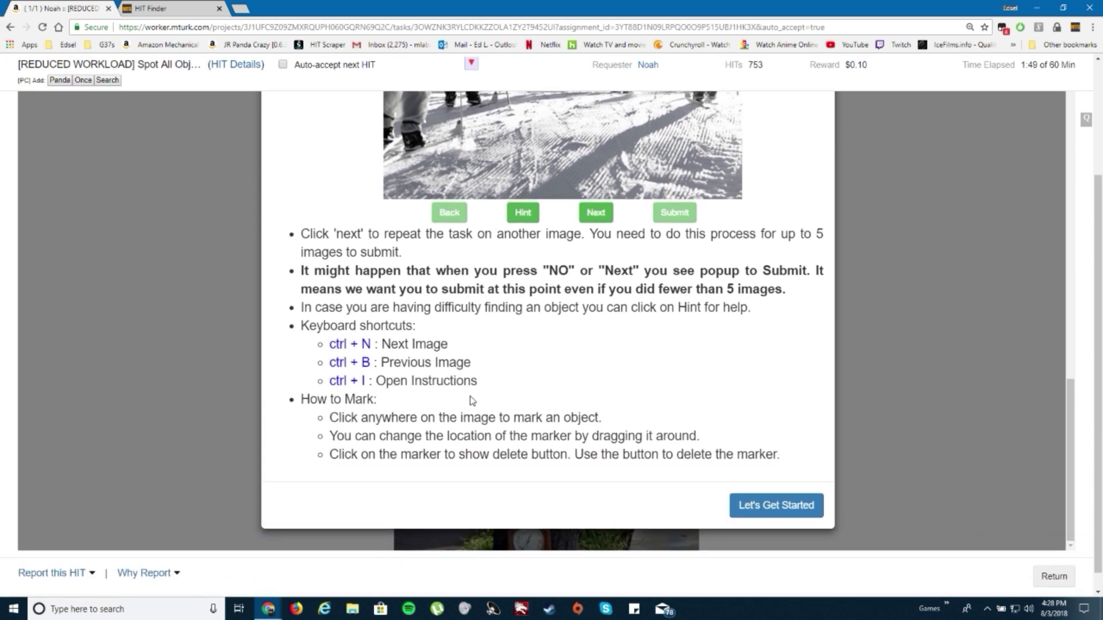
left_click(776, 508)
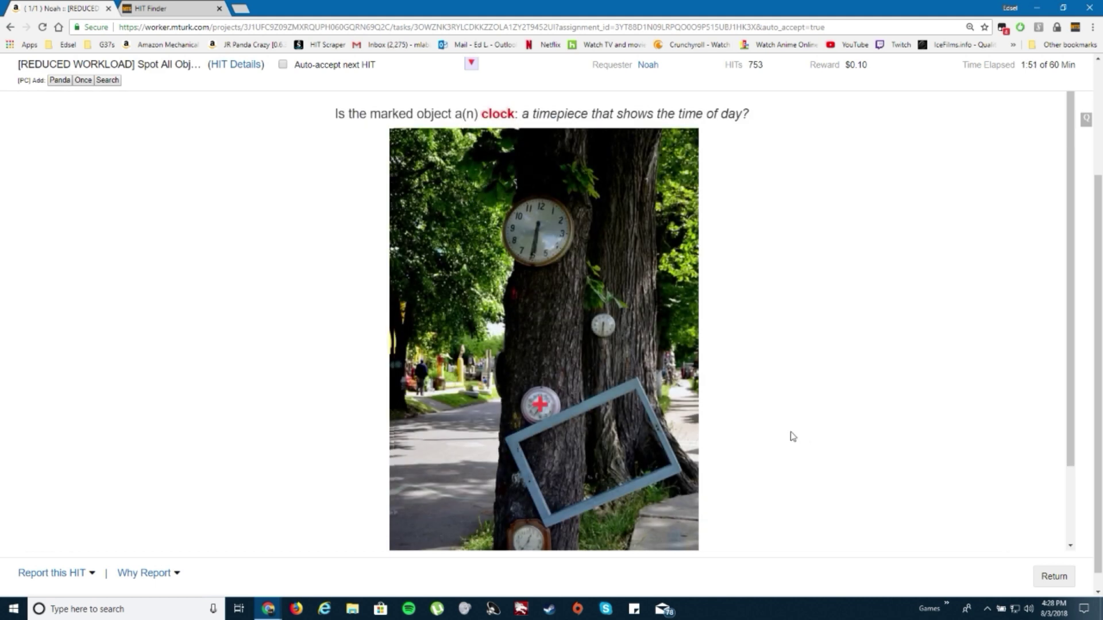
Place markers on the top, second, third and bottom clocks on the tree trunks.
scroll(792, 433, "up", 2)
scroll(793, 411, "down", 1)
scroll(845, 411, "up", 1)
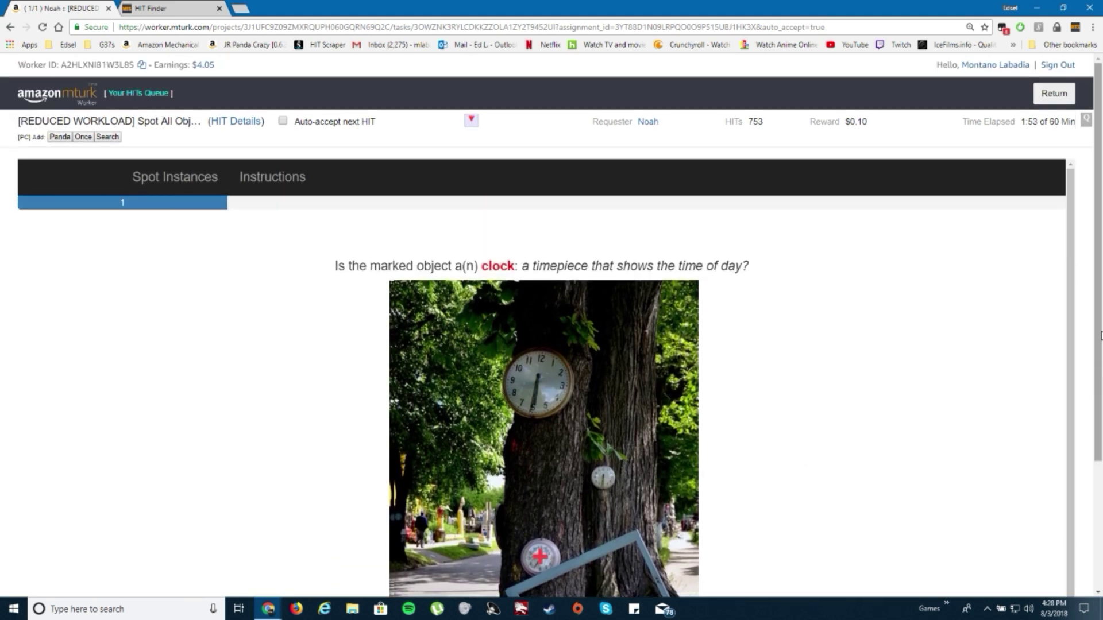
scroll(1100, 368, "down", 1)
scroll(979, 419, "down", 2)
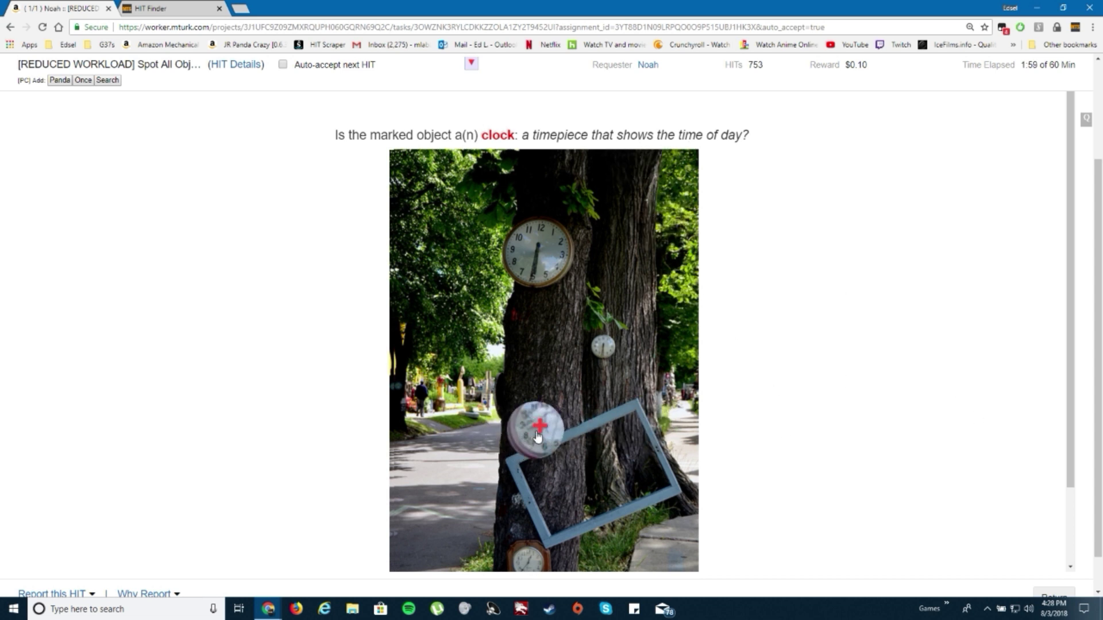
scroll(1072, 400, "down", 2)
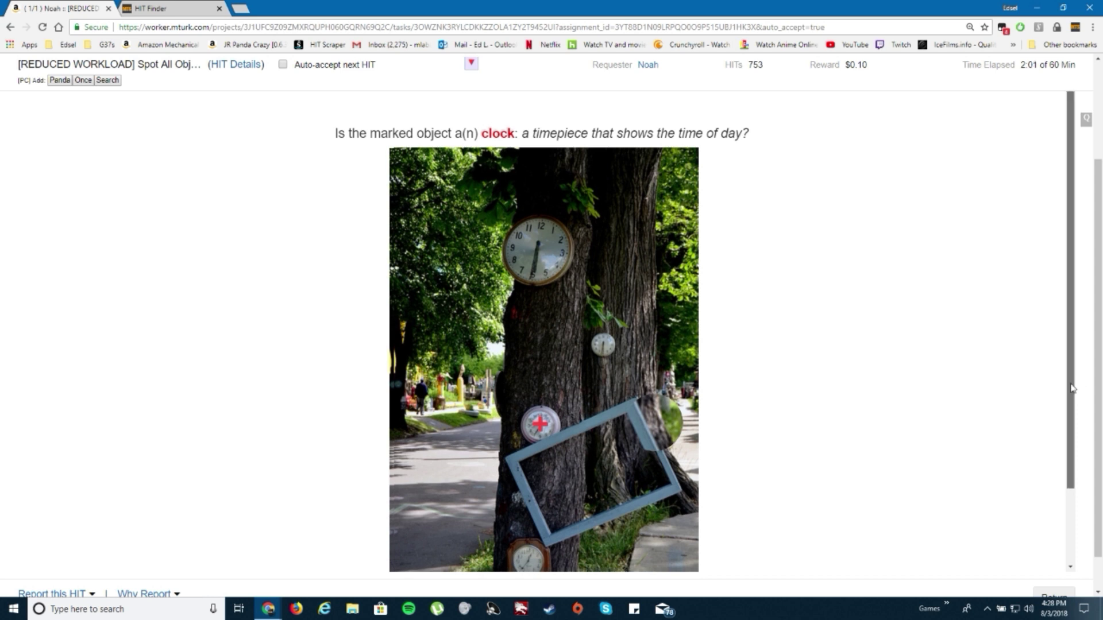
scroll(1074, 425, "down", 2)
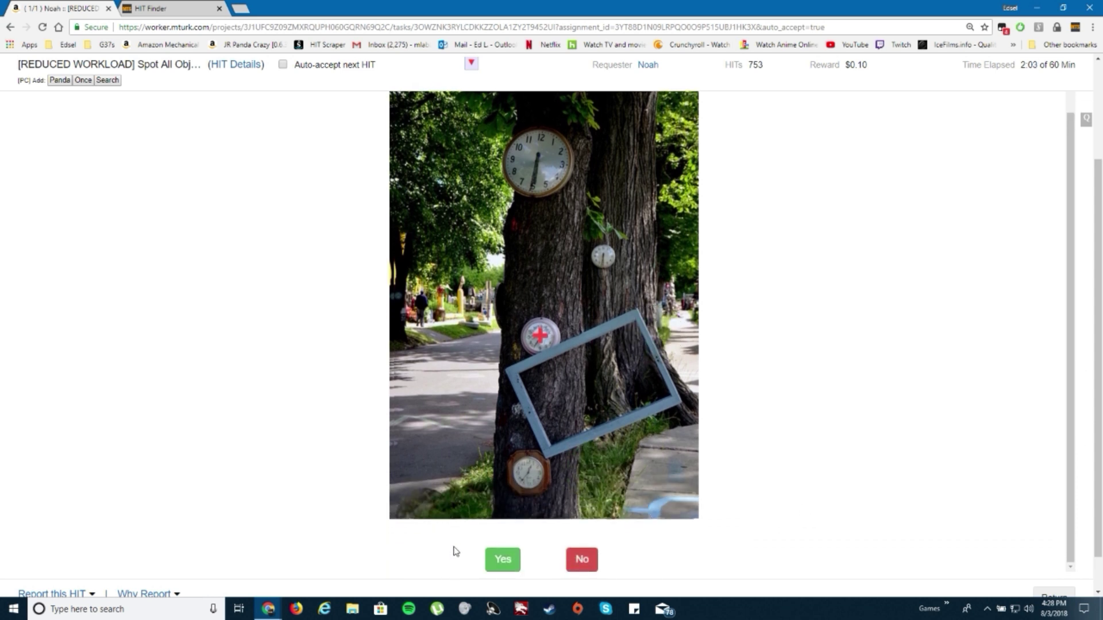
scroll(1076, 320, "up", 1)
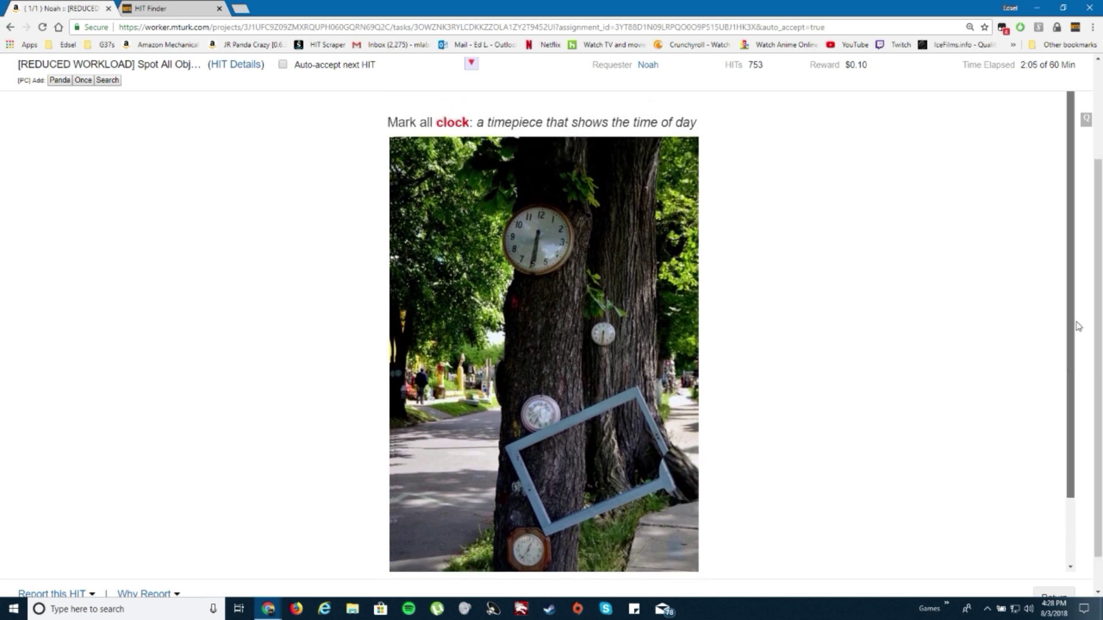
scroll(1080, 322, "down", 3)
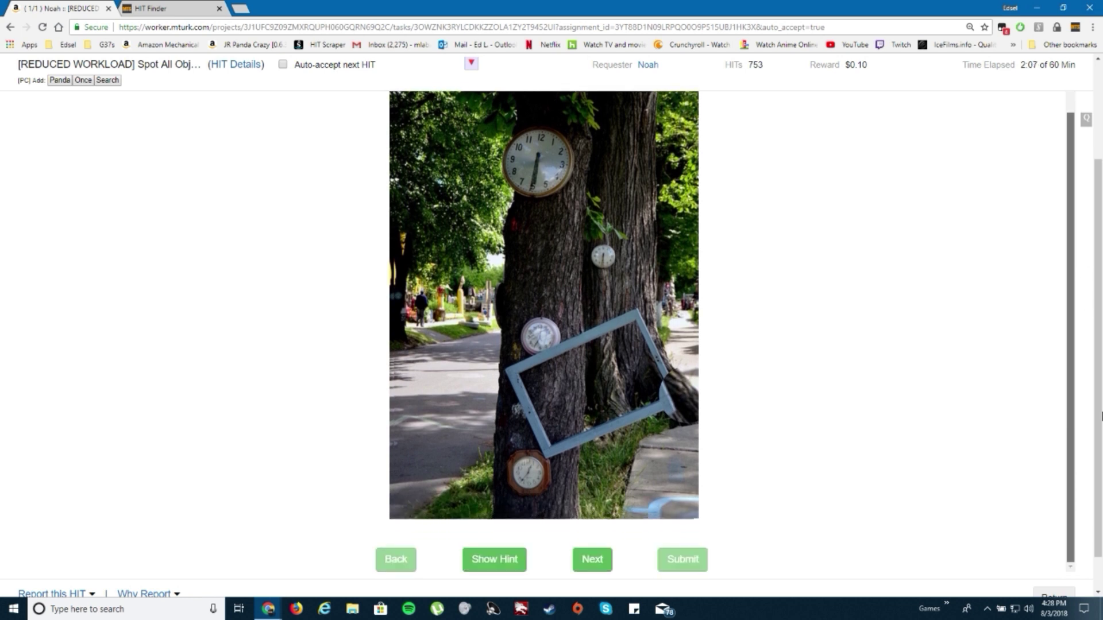
scroll(1101, 391, "up", 1)
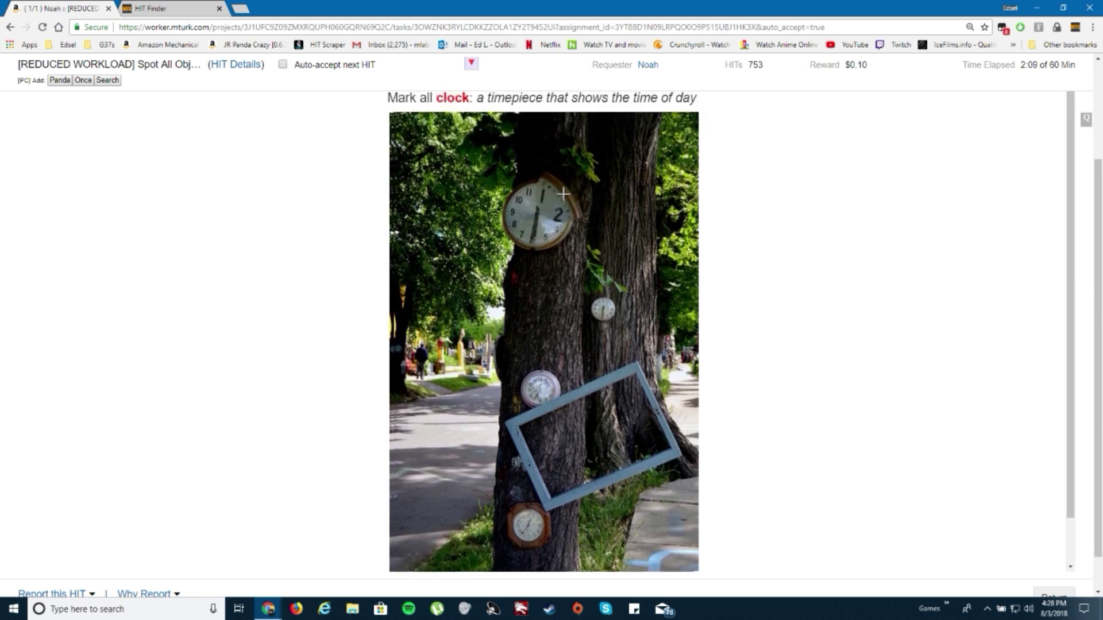
left_click(532, 214)
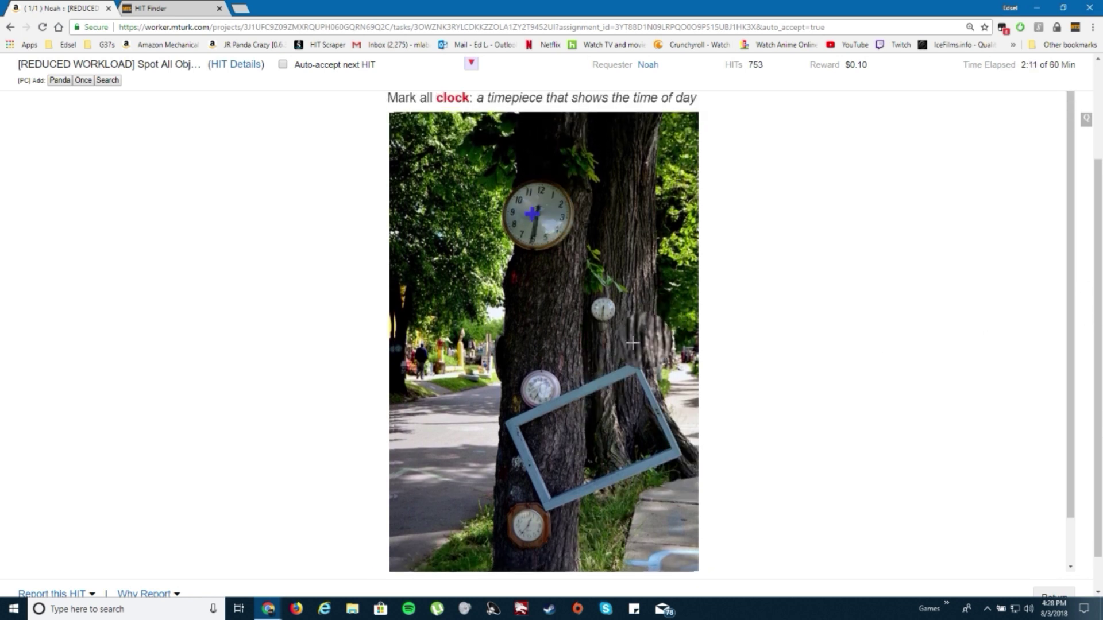
left_click(600, 308)
left_click(540, 389)
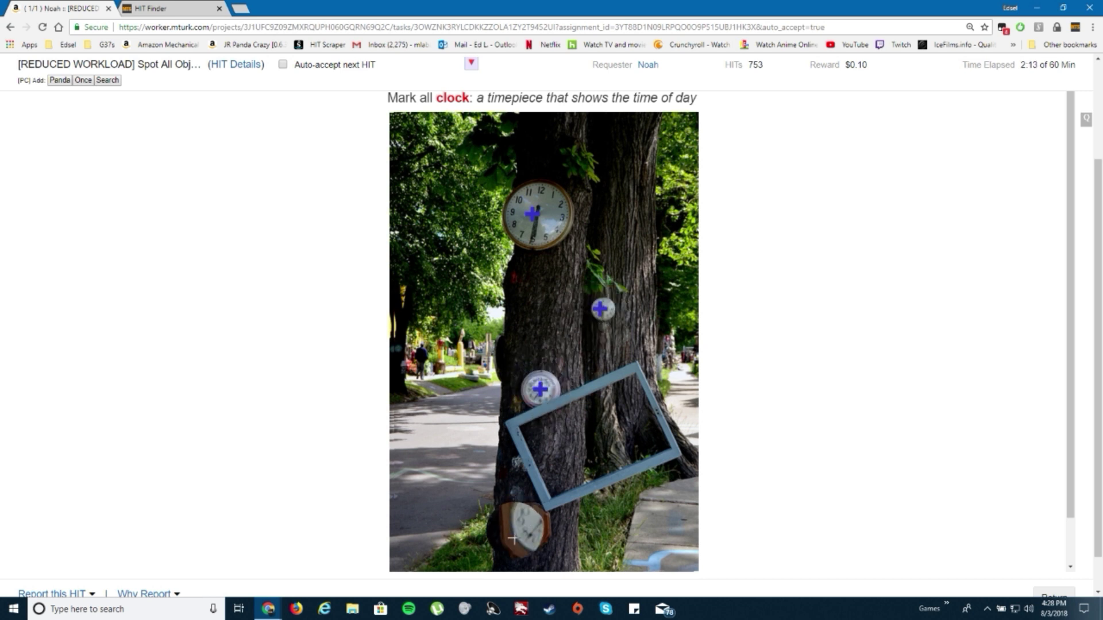
left_click(533, 523)
Show the image's hint, then hide it again.
scroll(862, 440, "down", 1)
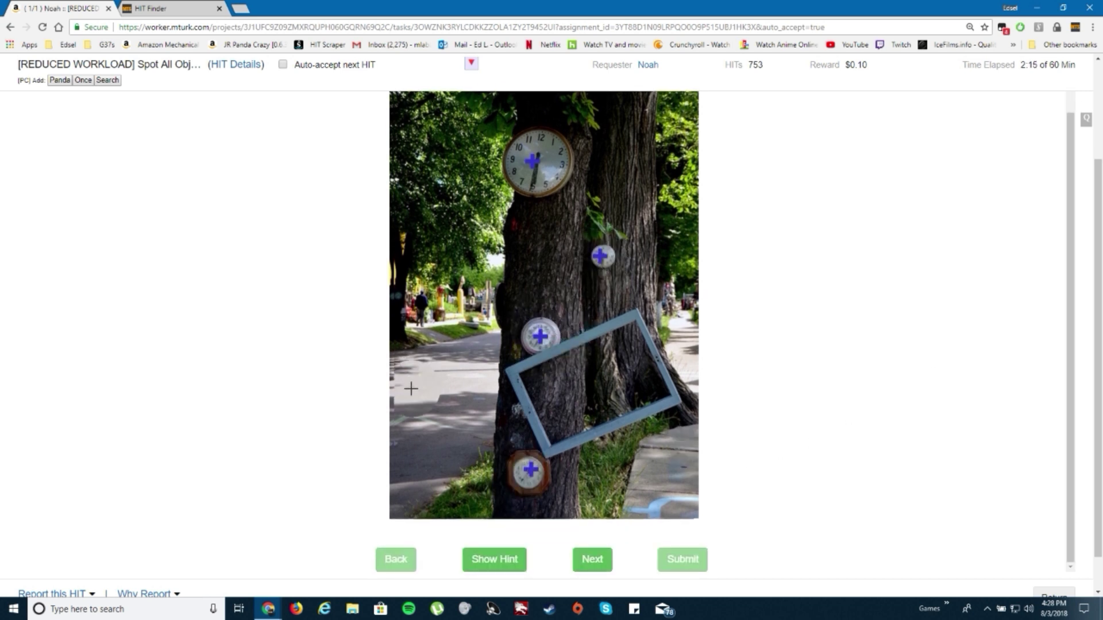
scroll(859, 387, "down", 1)
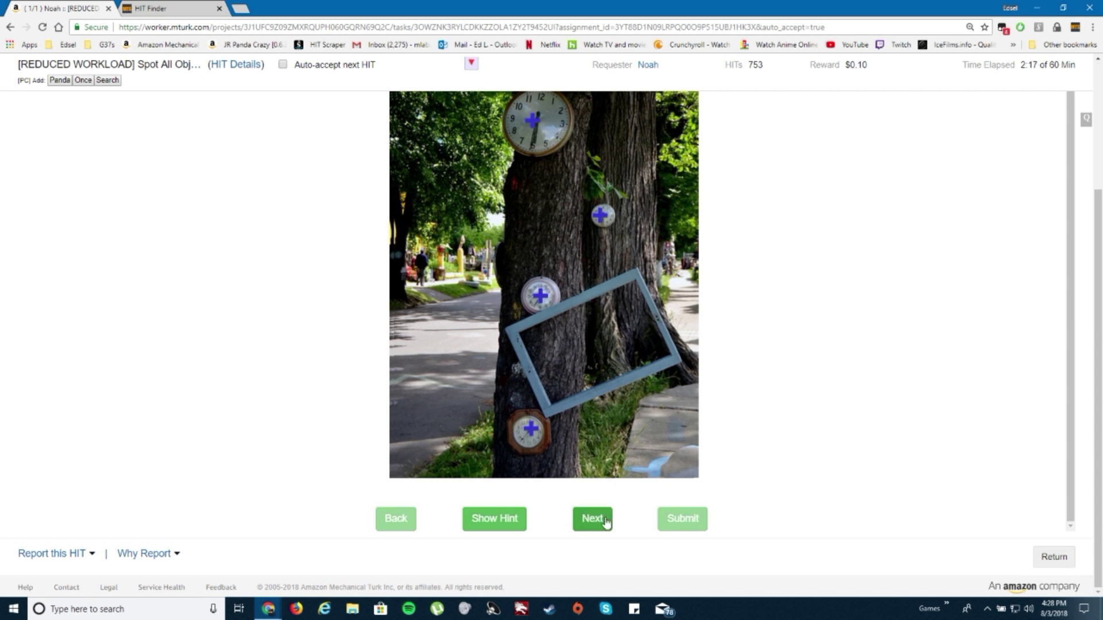
scroll(736, 525, "up", 2)
scroll(632, 517, "down", 2)
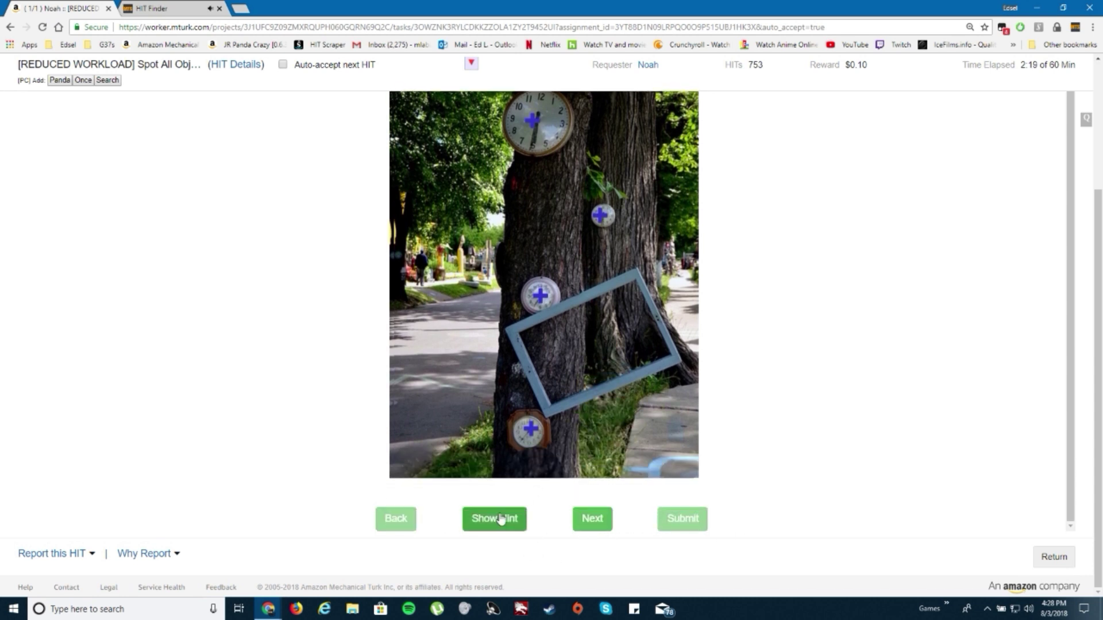
left_click(498, 524)
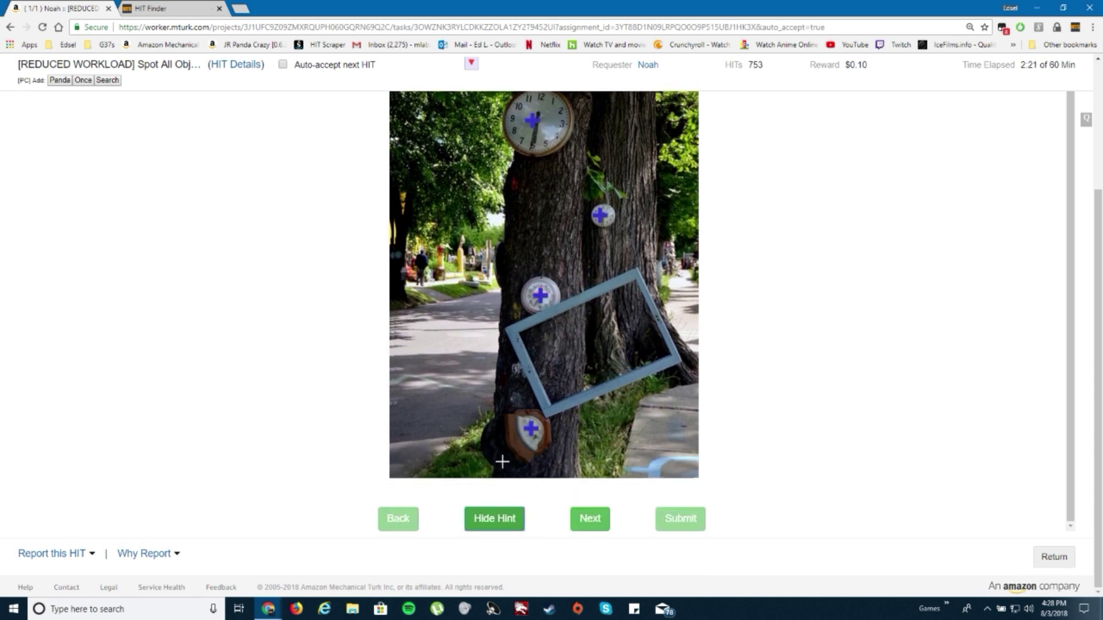
left_click(496, 523)
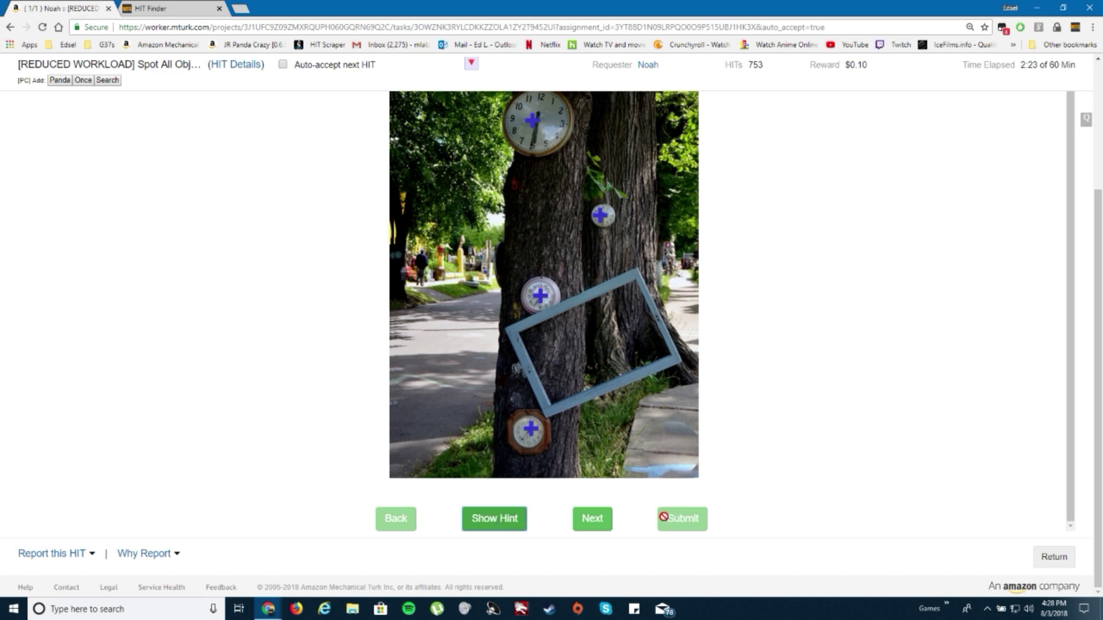
Go to the next image and answer No for the boat and eggs photos.
left_click(591, 520)
key("n")
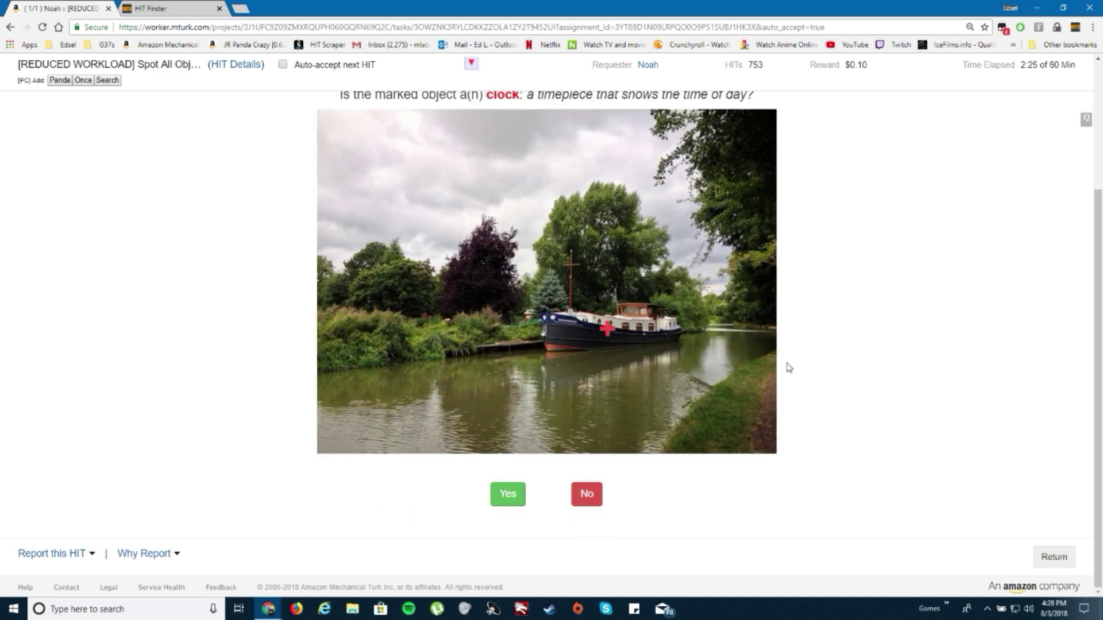
scroll(793, 362, "up", 3)
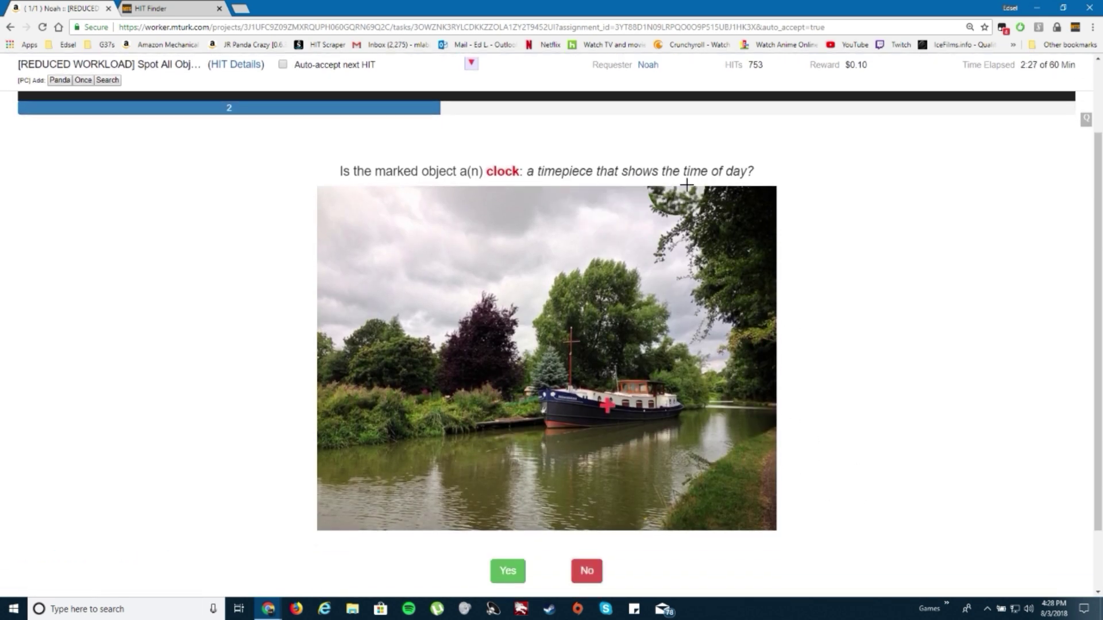
scroll(616, 412, "down", 2)
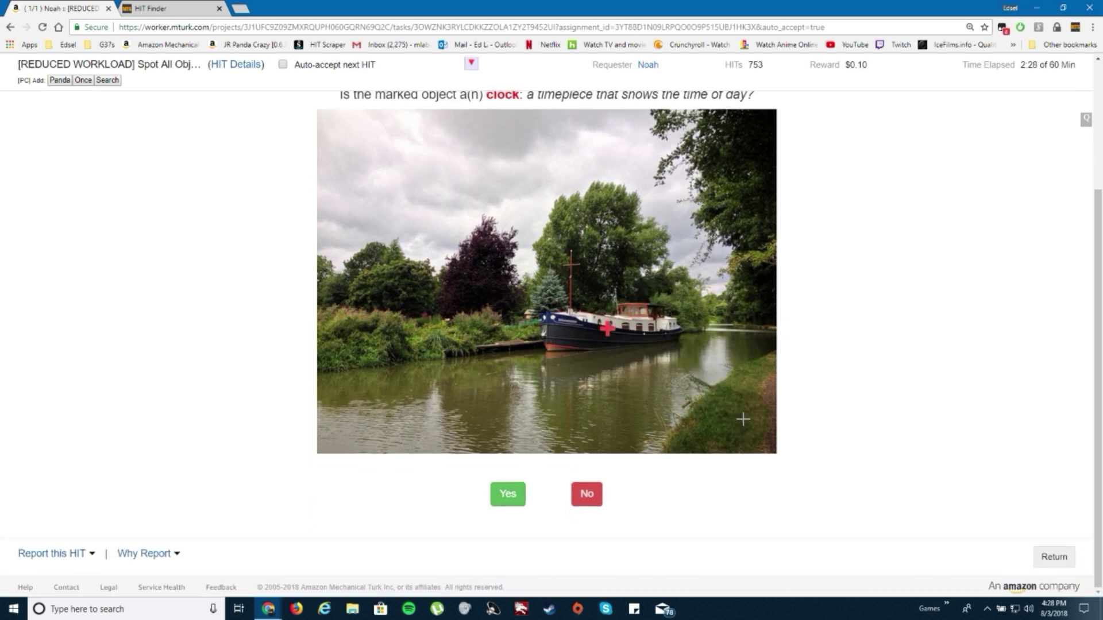
left_click(586, 493)
scroll(741, 325, "up", 2)
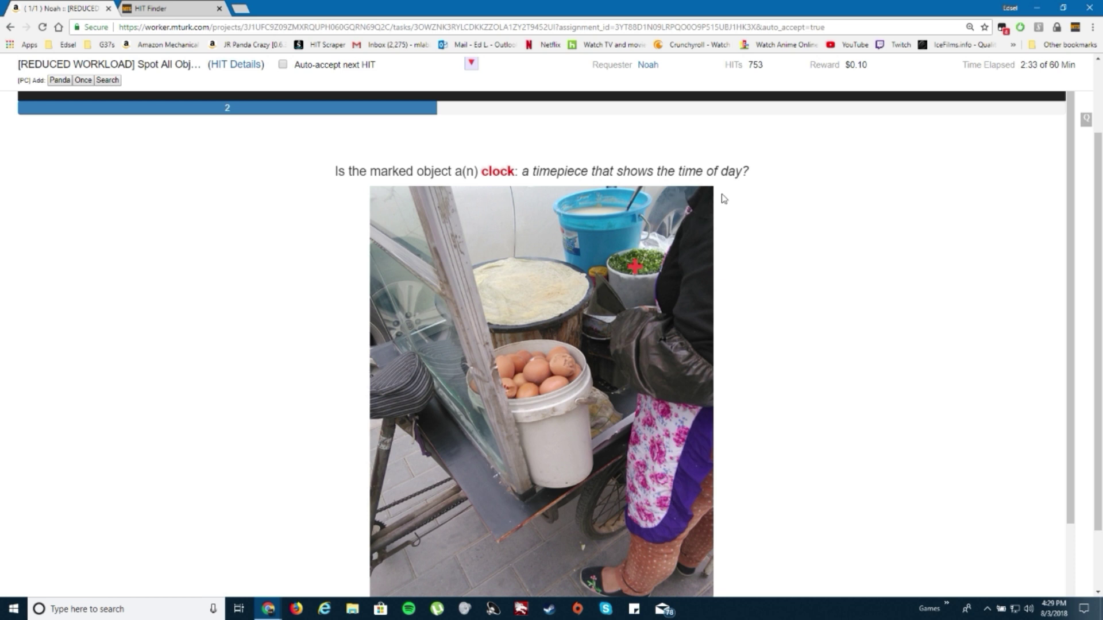
scroll(634, 178, "down", 2)
scroll(609, 460, "down", 3)
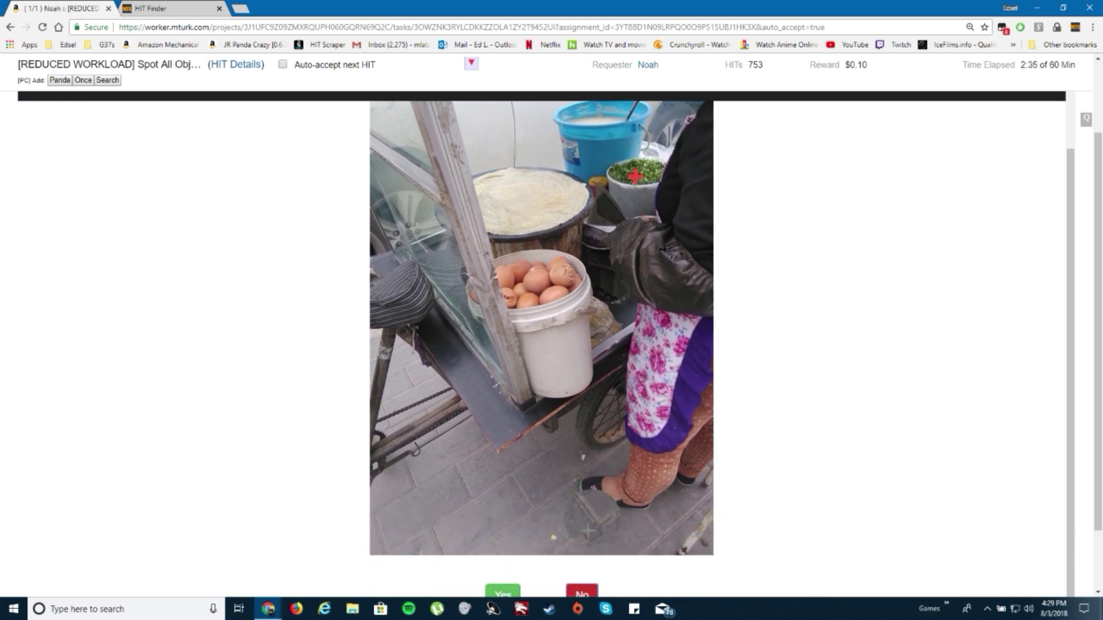
left_click(581, 519)
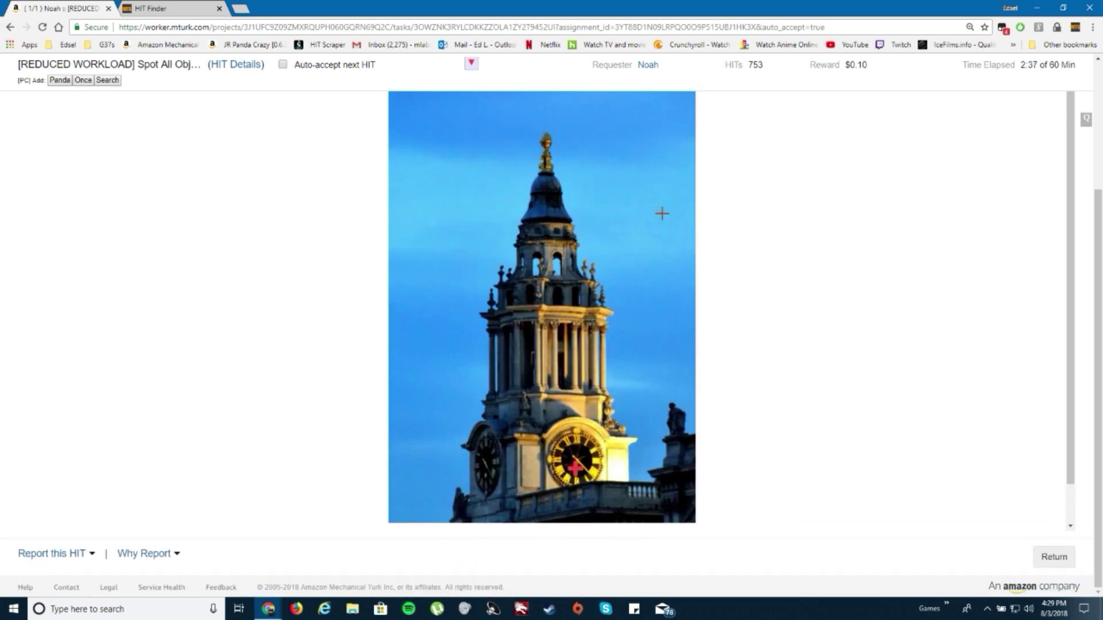
Answer Yes for the clock tower and mark its lit and left clock faces, deleting a stray marker.
scroll(661, 214, "up", 3)
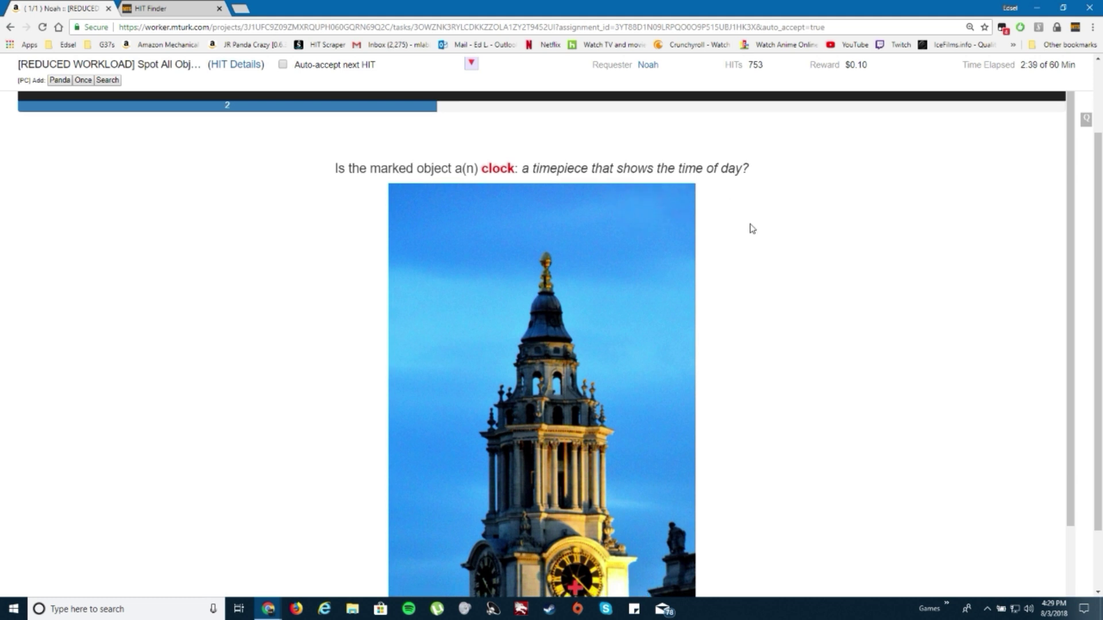
scroll(753, 224, "down", 3)
scroll(791, 476, "down", 2)
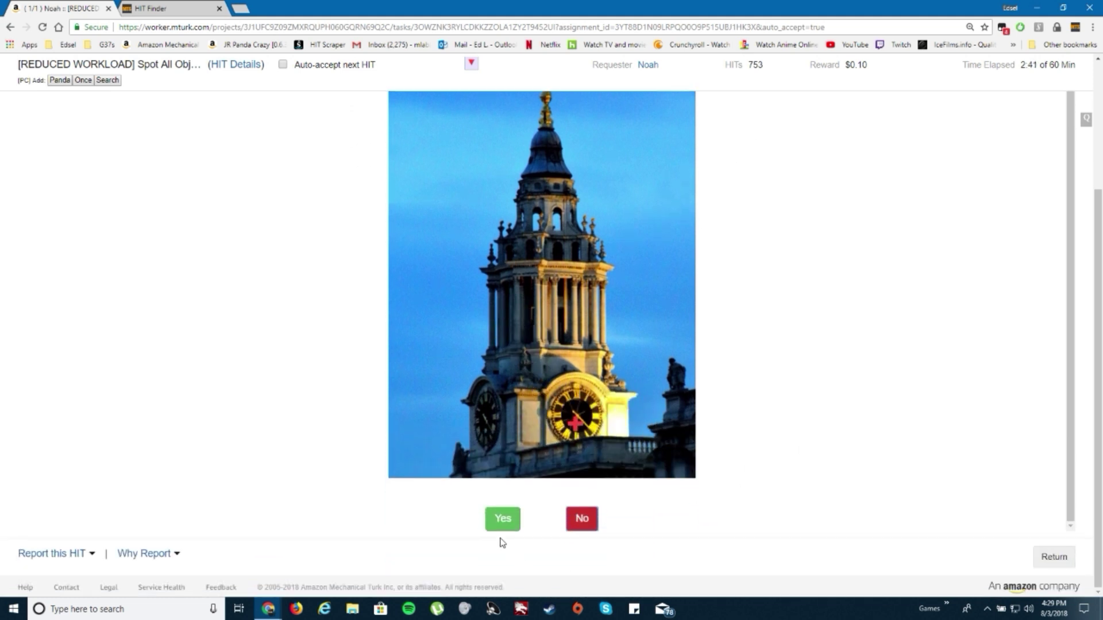
left_click(502, 518)
left_click(573, 411)
scroll(573, 411, "up", 1)
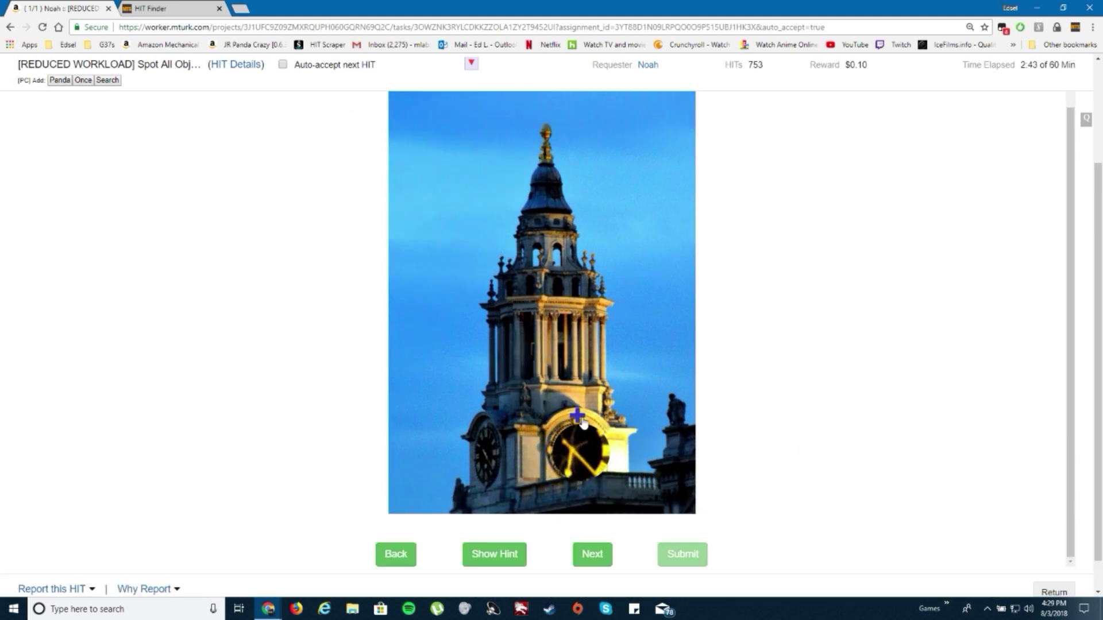
left_click(577, 414)
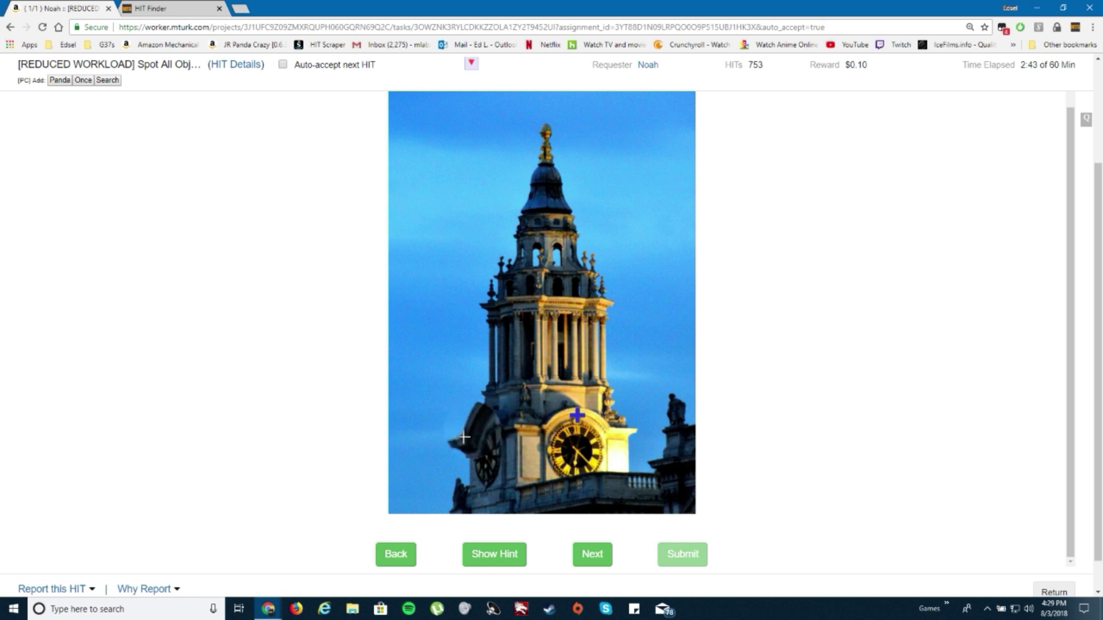
right_click(578, 419)
left_click(561, 421)
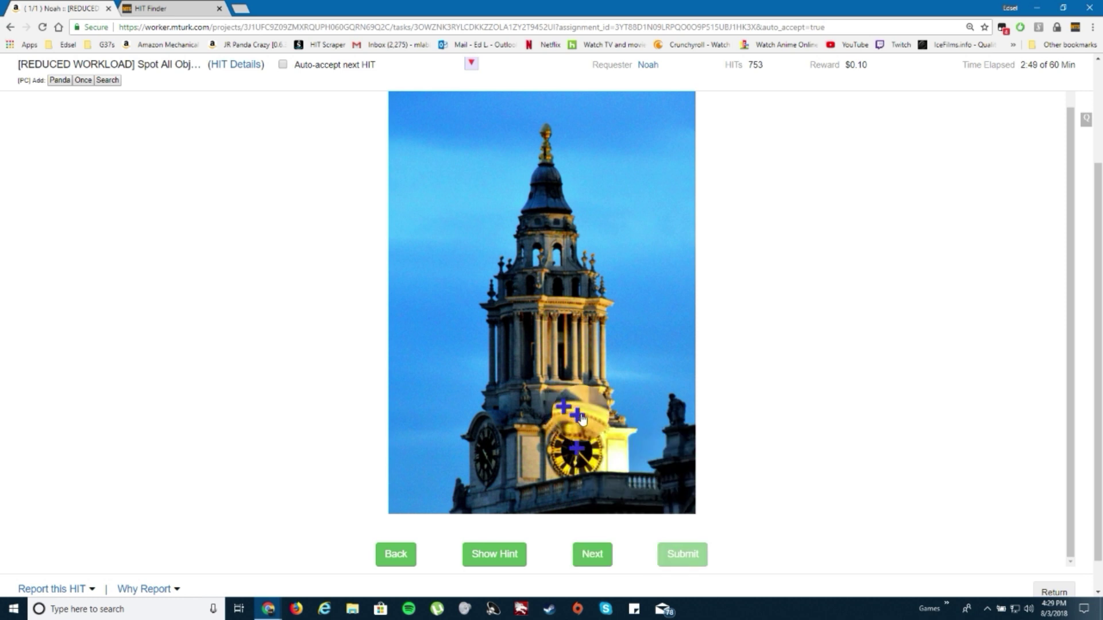
left_click(562, 408)
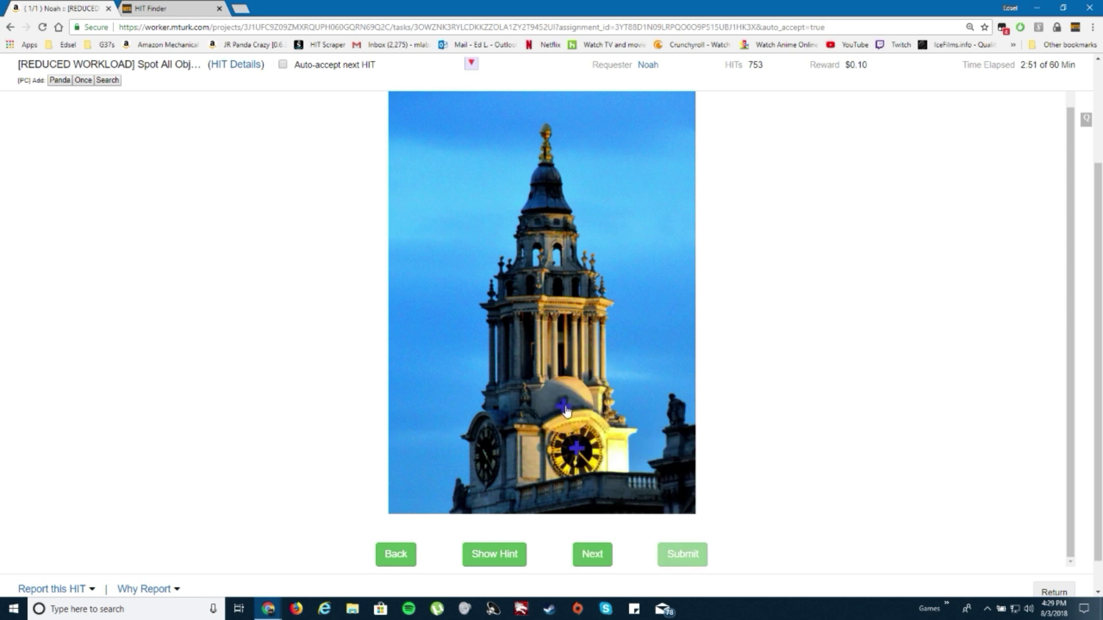
left_click(562, 407)
left_click(569, 375)
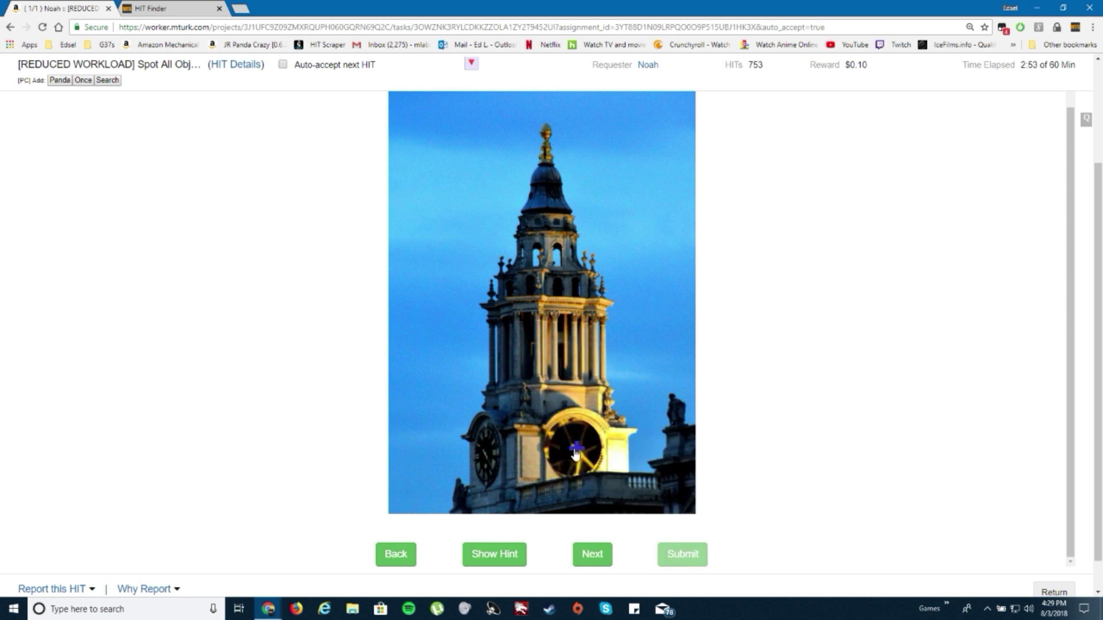
left_click(481, 454)
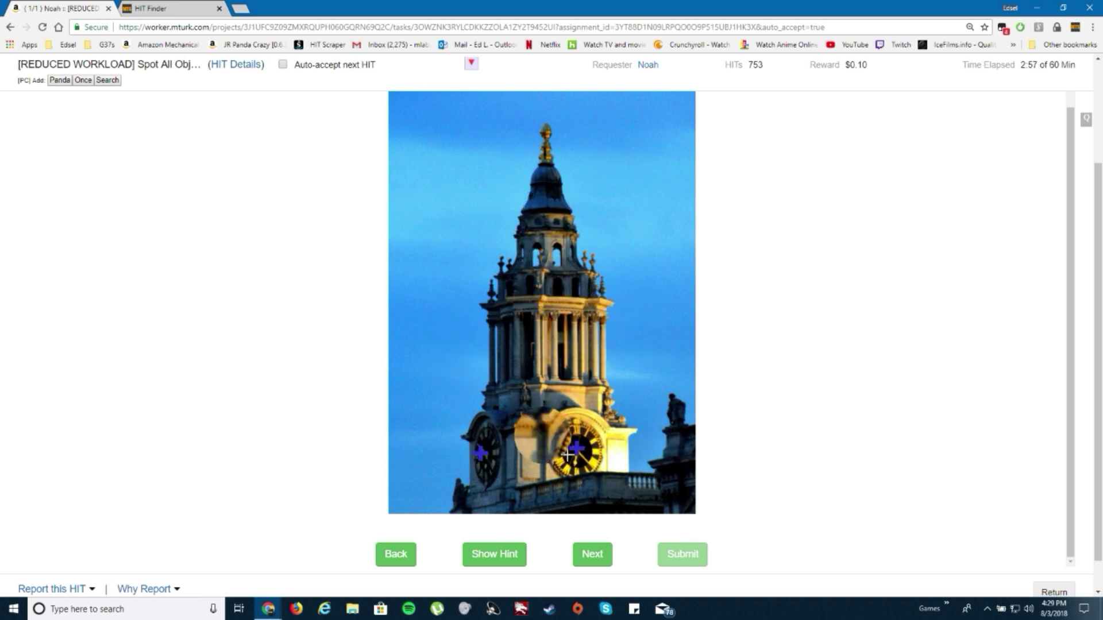
Answer No for the next image, mark both white-tower clock faces, and submit the HIT.
left_click(594, 556)
left_click(595, 556)
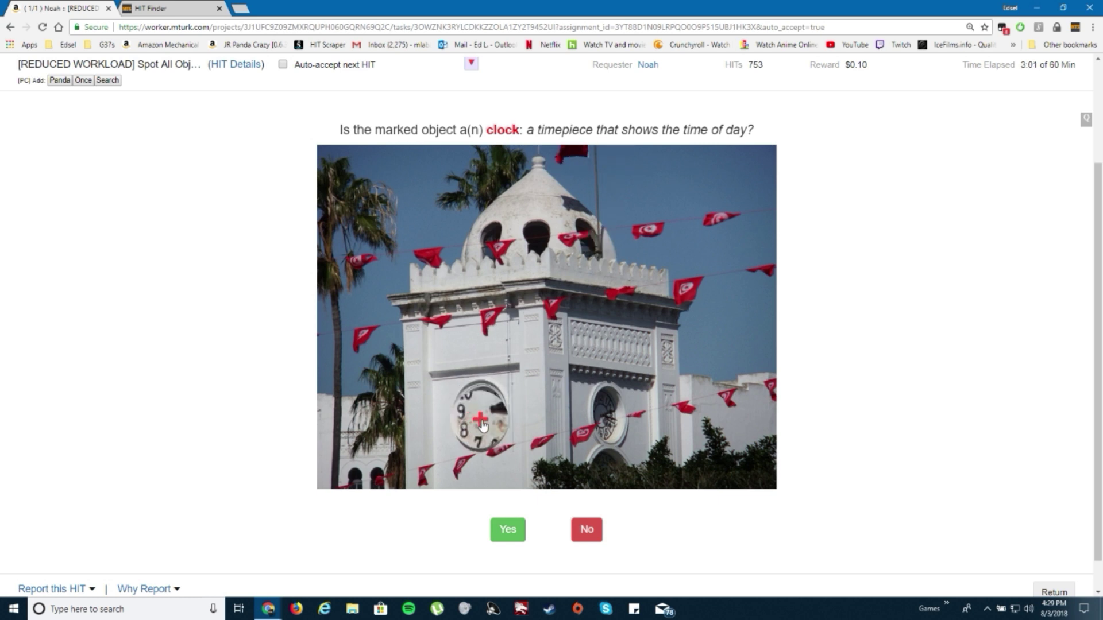
left_click(517, 530)
left_click(476, 418)
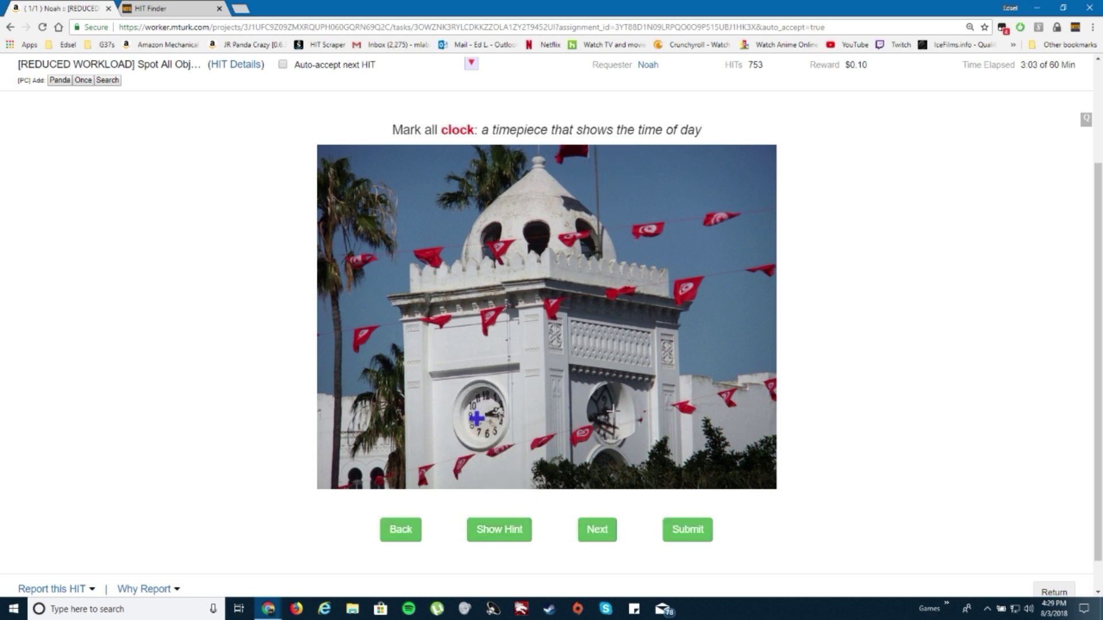
left_click(599, 410)
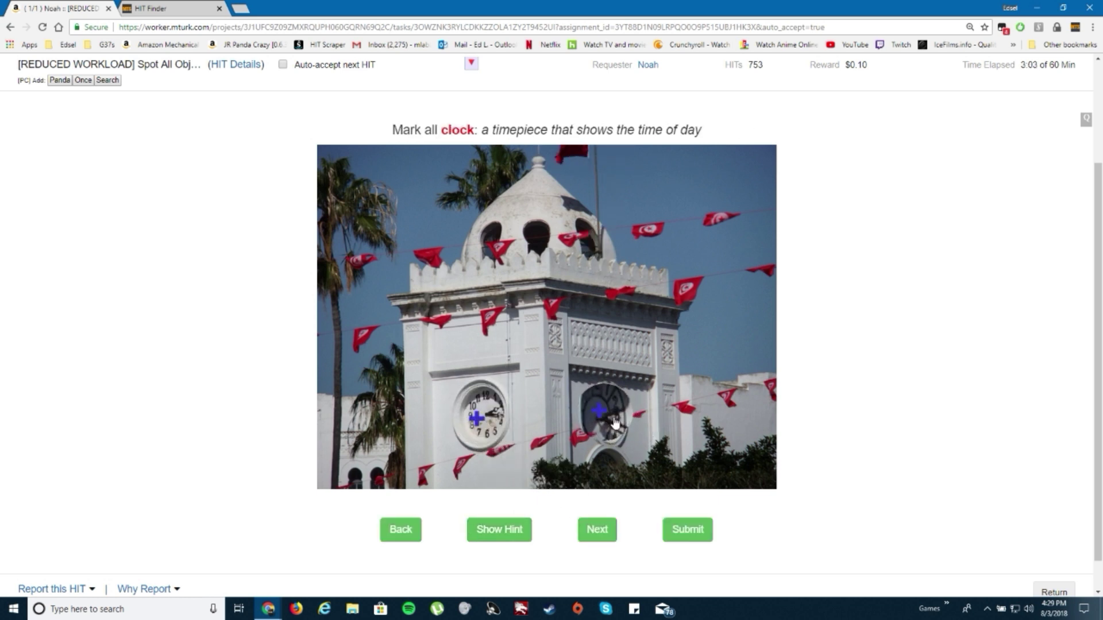
left_click(598, 529)
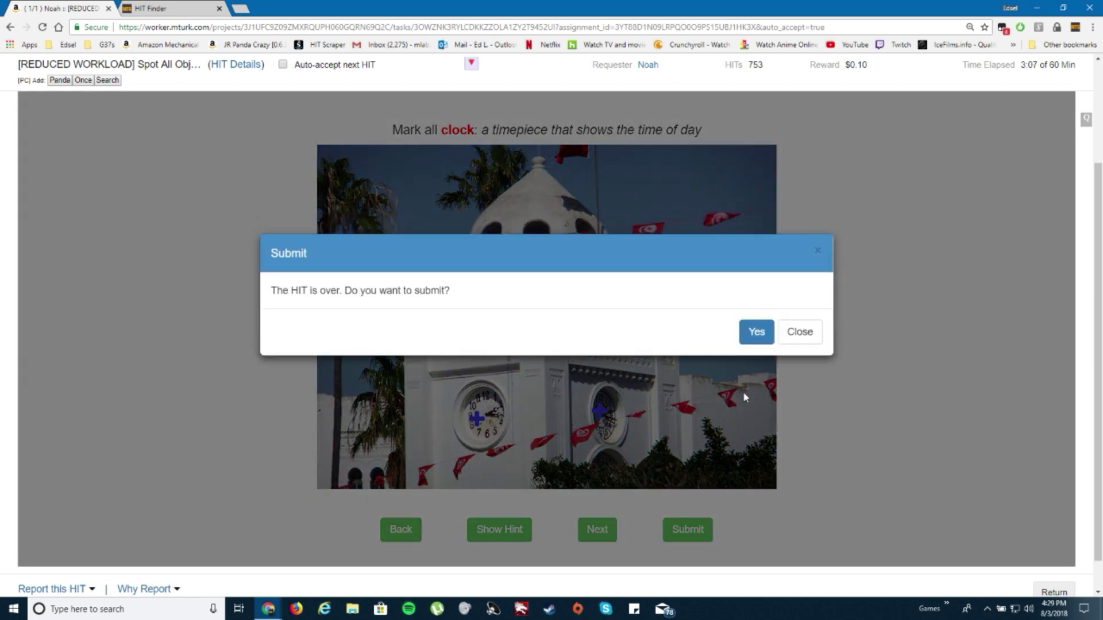
left_click(748, 343)
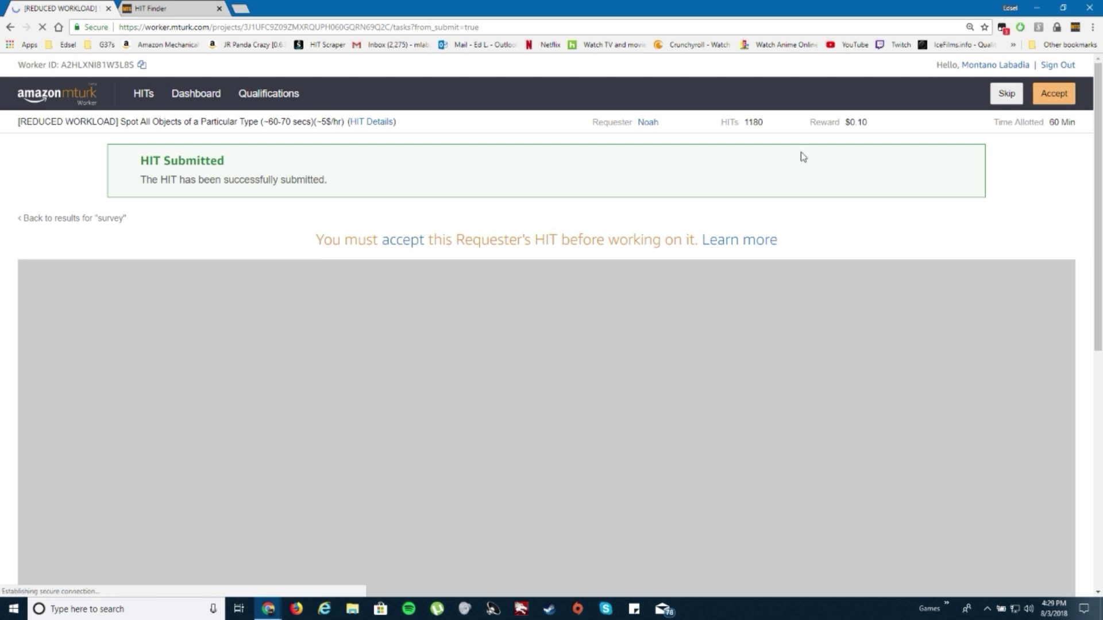
Review the HIT preview and Gentle Reminder, then accept the next Spot All Objects HIT.
scroll(874, 334, "down", 5)
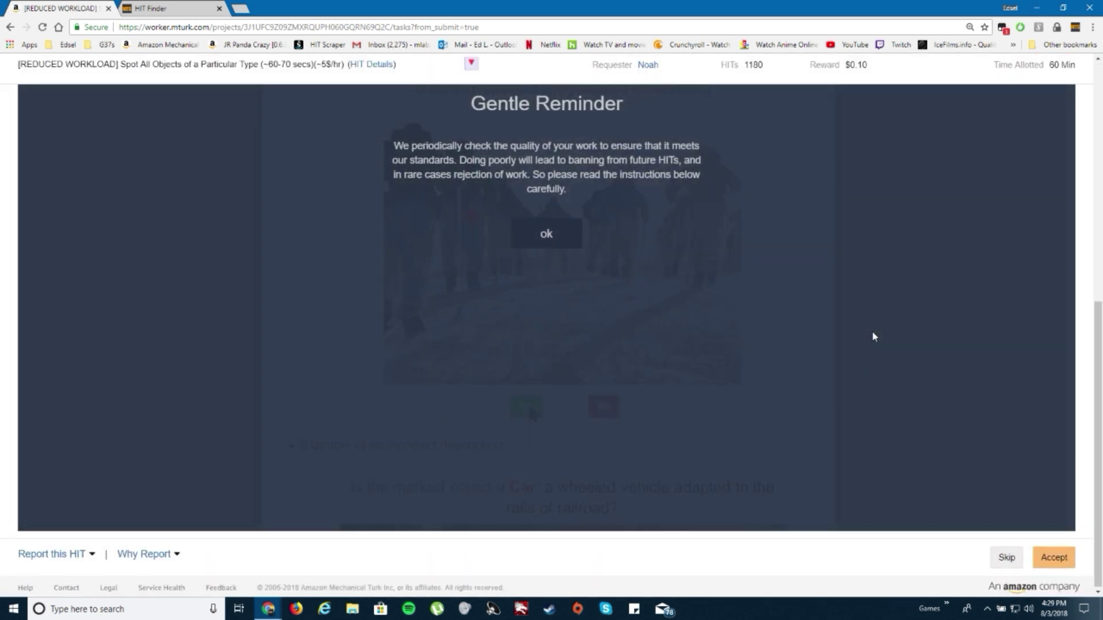
scroll(872, 334, "up", 5)
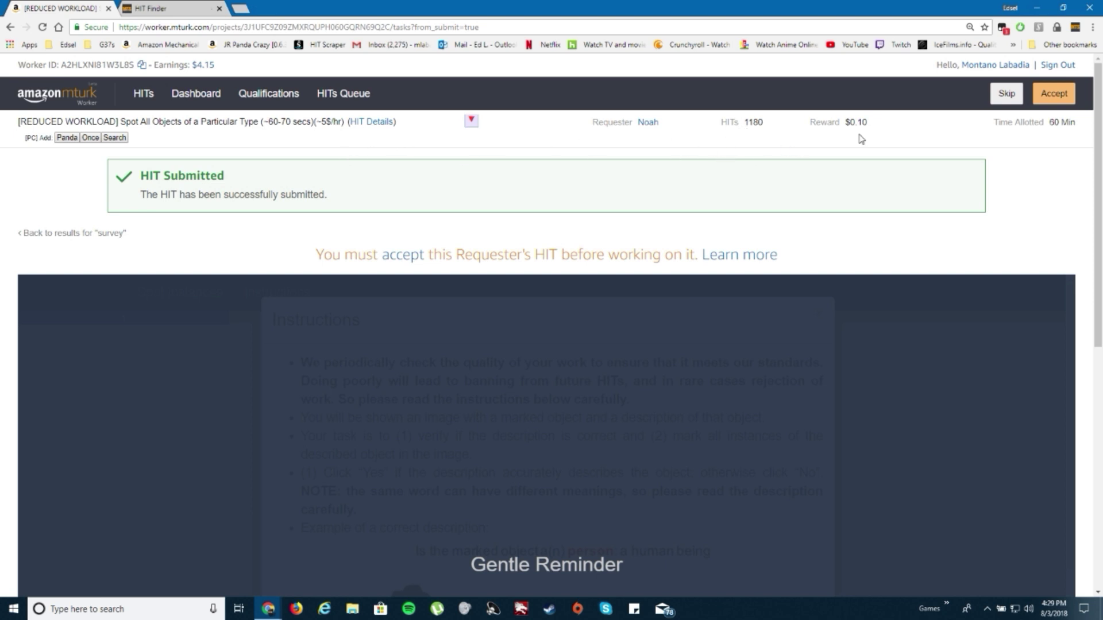
scroll(805, 368, "down", 8)
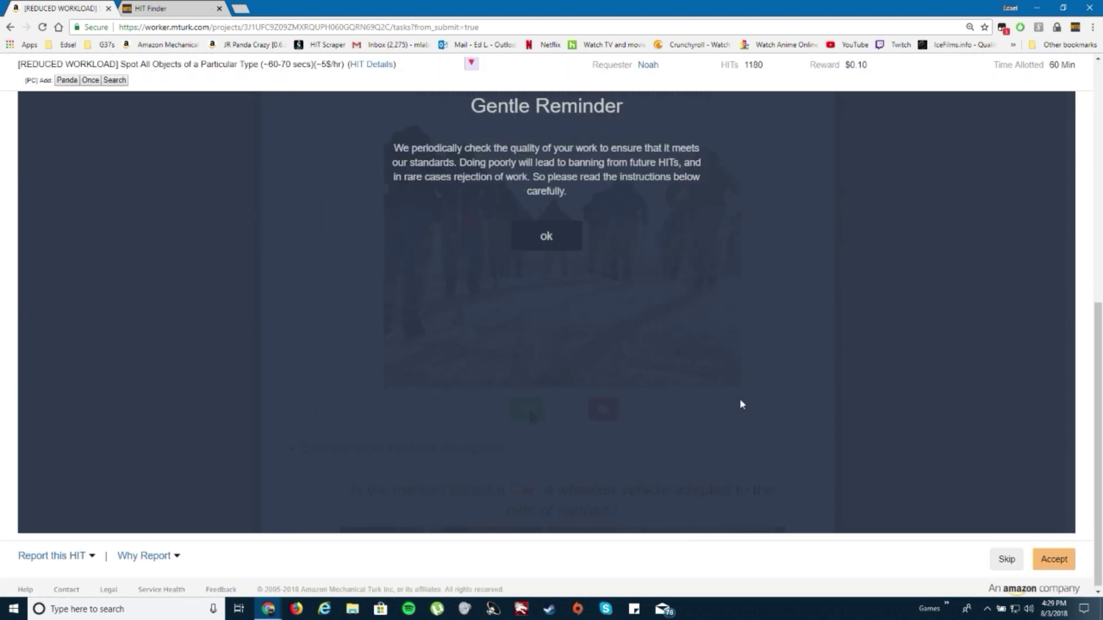
scroll(633, 400, "up", 8)
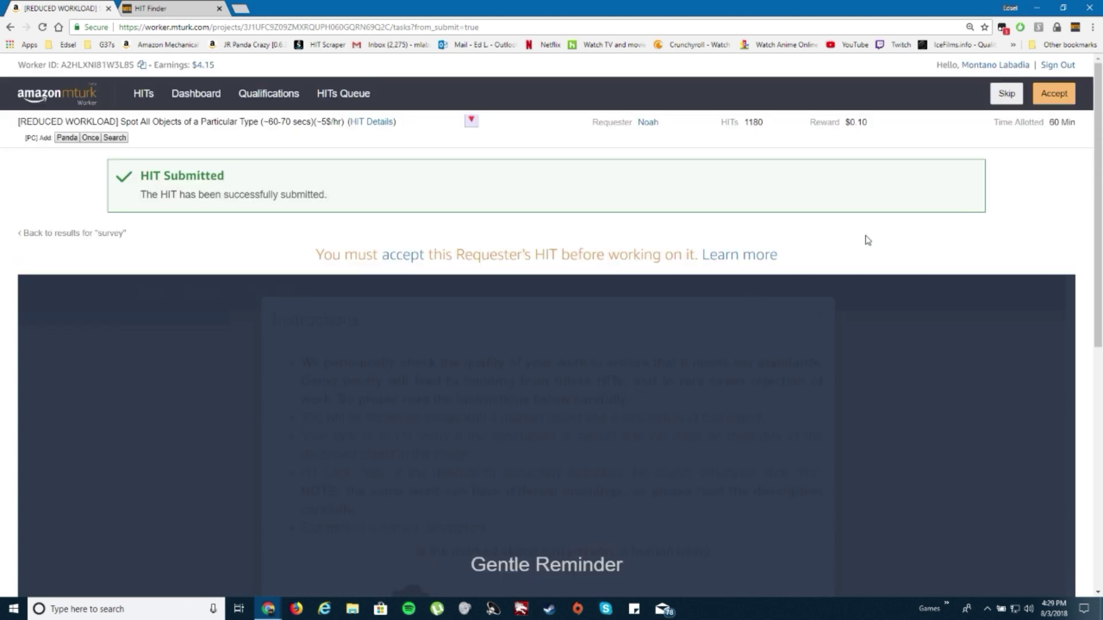
scroll(864, 240, "down", 8)
scroll(864, 240, "up", 7)
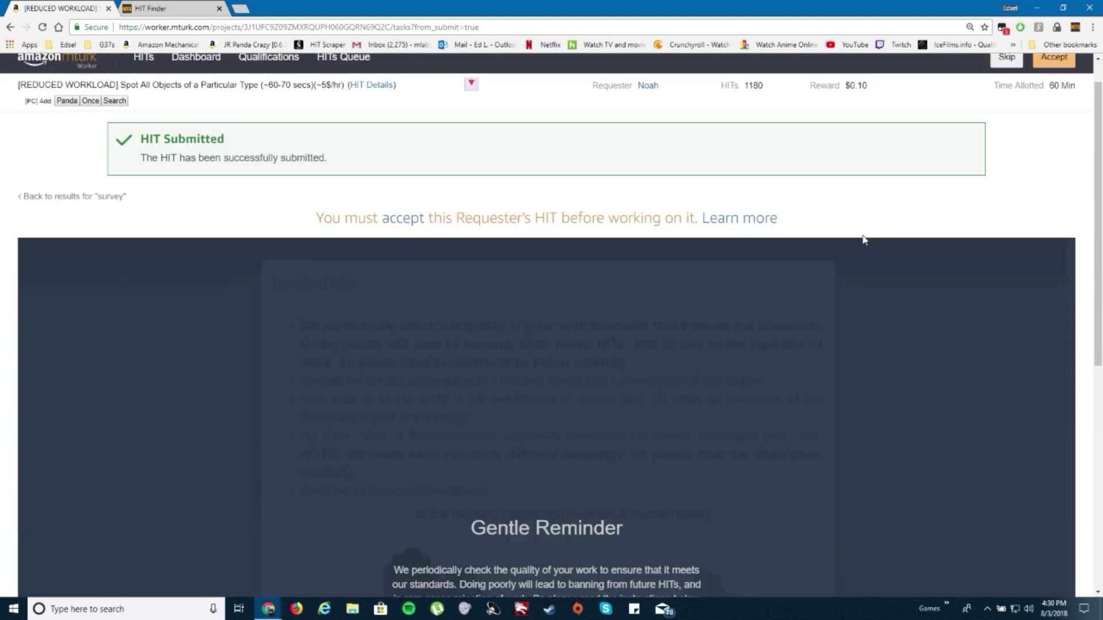
scroll(865, 241, "up", 1)
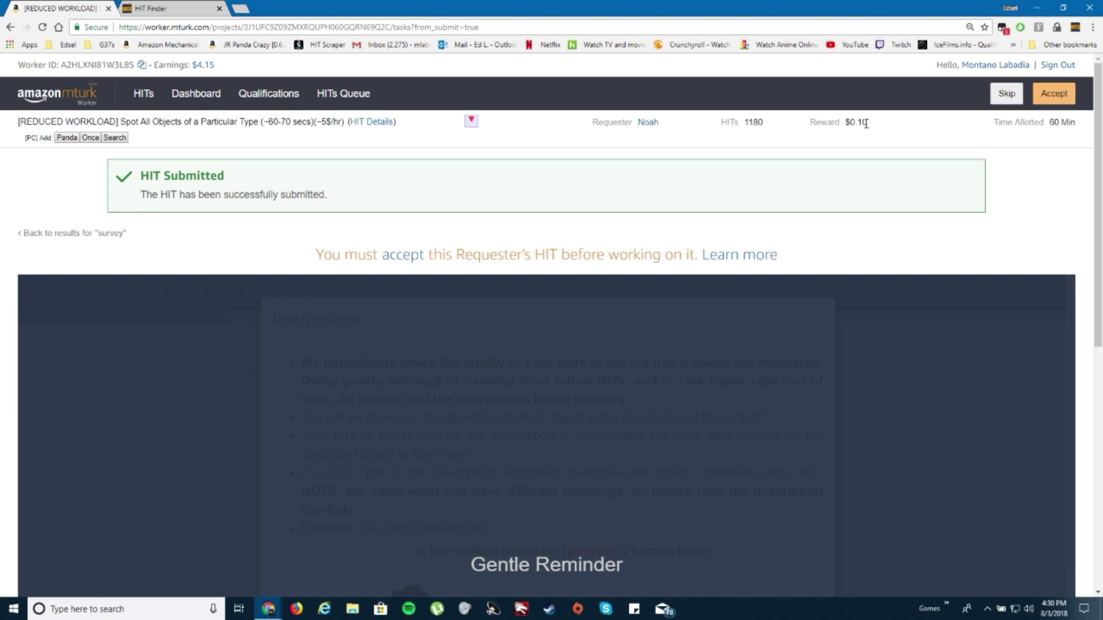
scroll(773, 201, "down", 8)
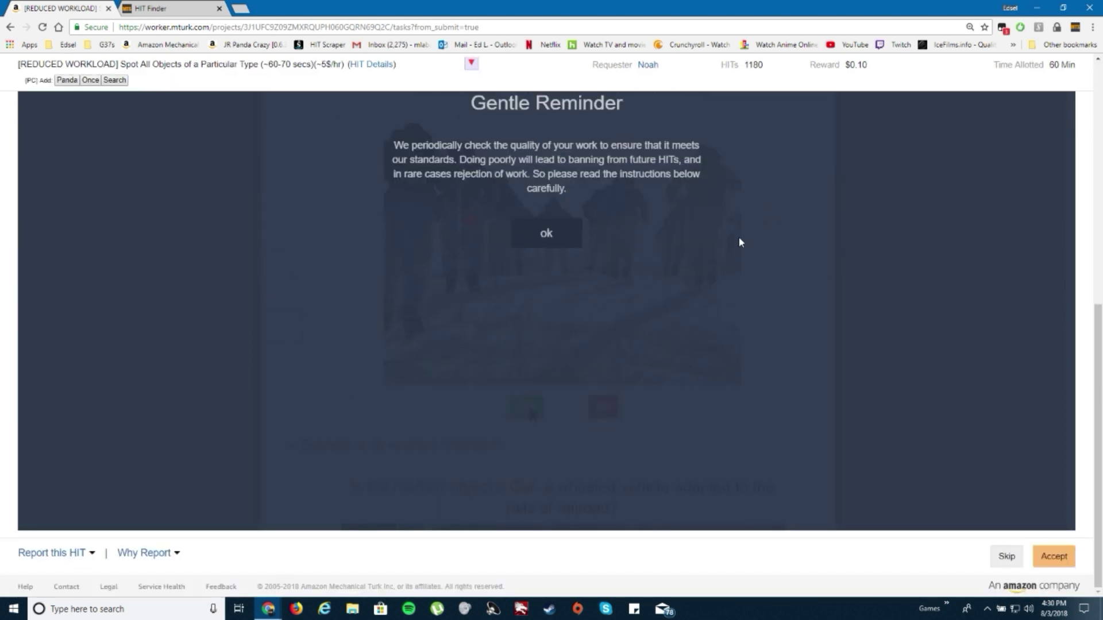
scroll(733, 252, "up", 8)
scroll(804, 287, "down", 6)
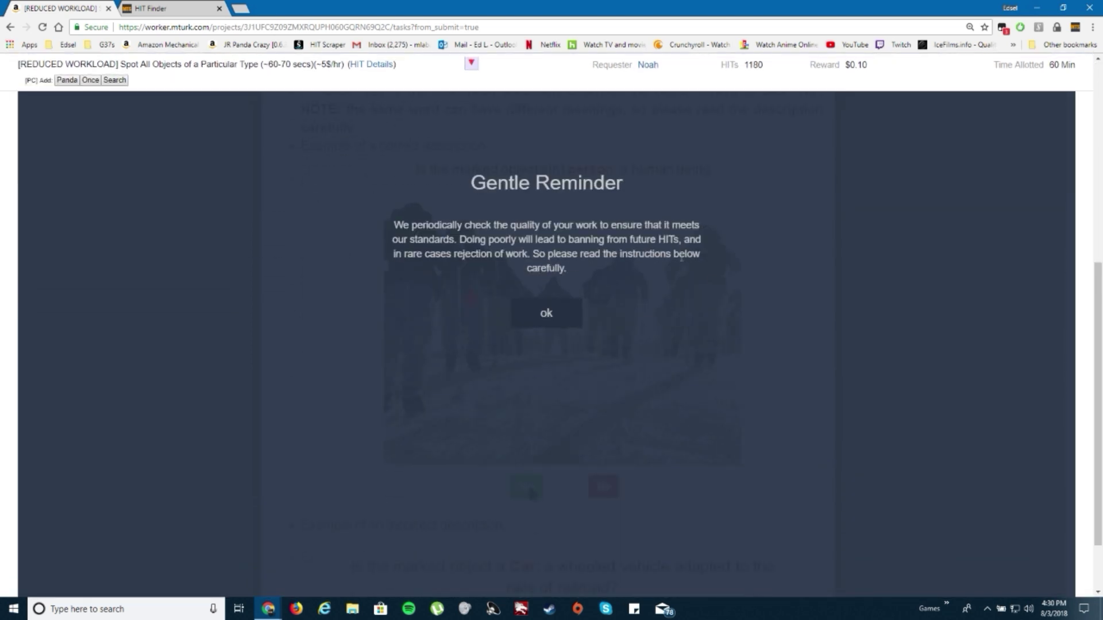
scroll(864, 312, "up", 6)
left_click(1037, 98)
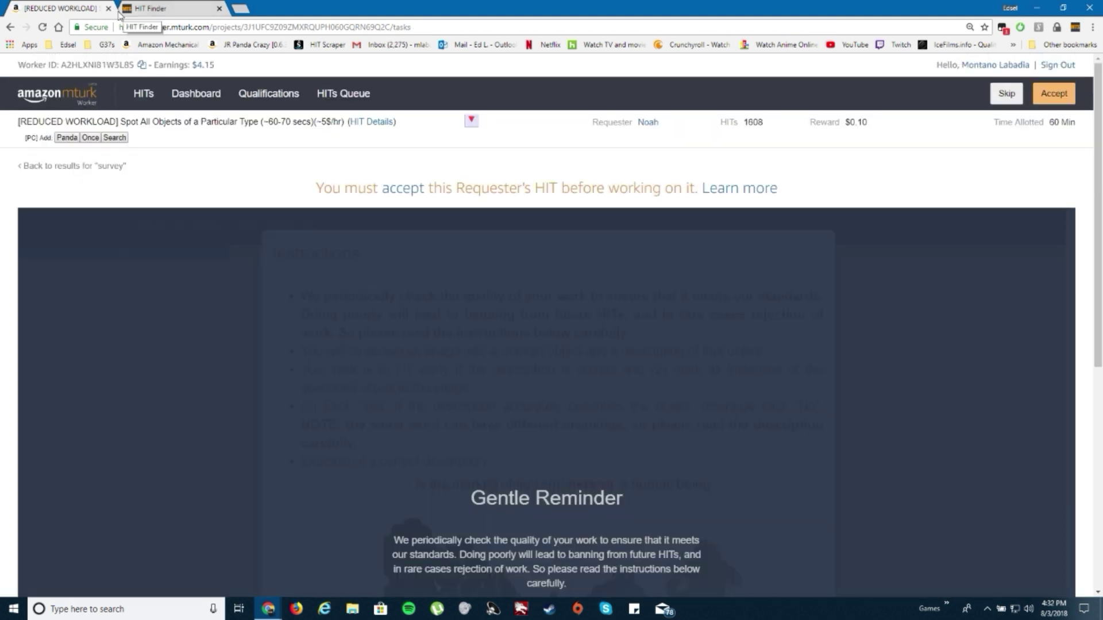
Scroll back to the top and dock the mTurk window to the left half of the screen.
scroll(718, 242, "down", 5)
scroll(747, 279, "up", 5)
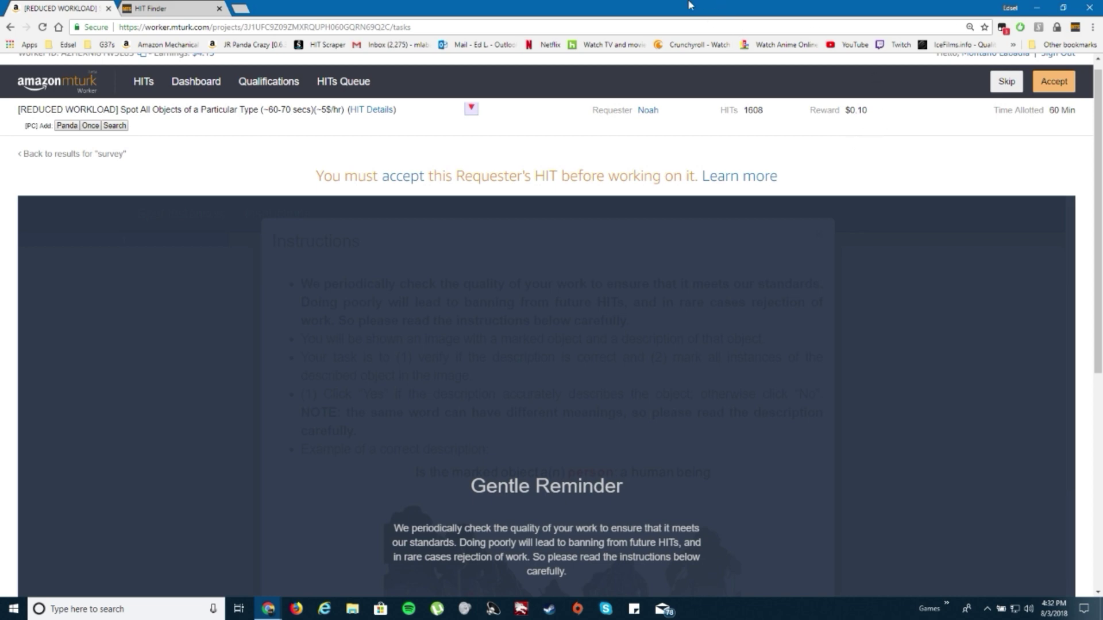
left_click_drag(691, 6, 1, 116)
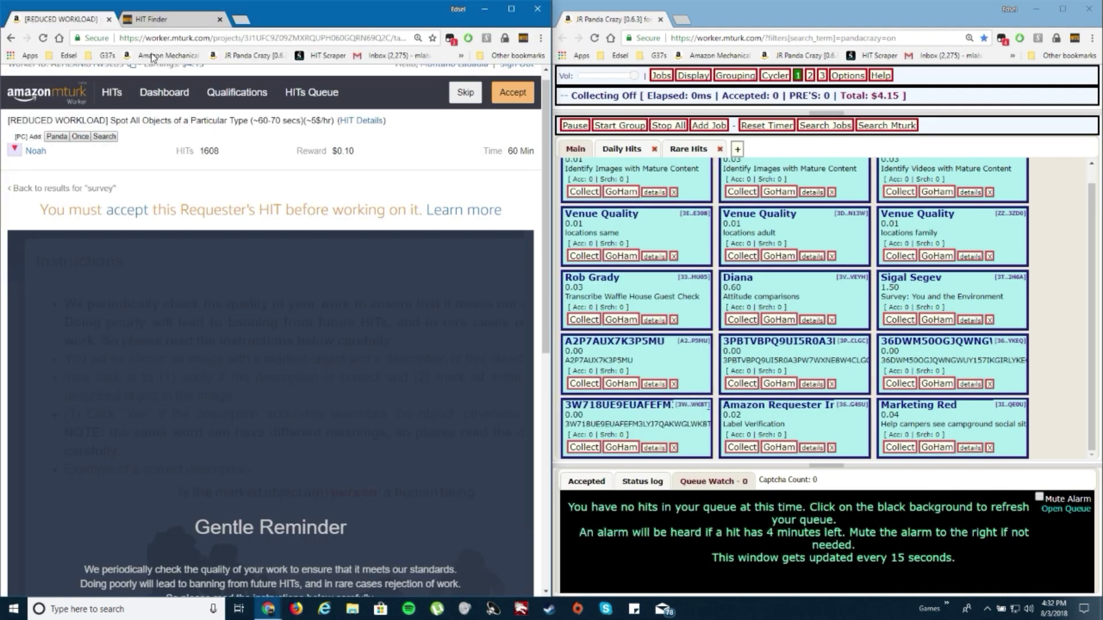
Bring up the HIT Finder list of 32 recent HITs beside JR Panda Crazy.
left_click(192, 23)
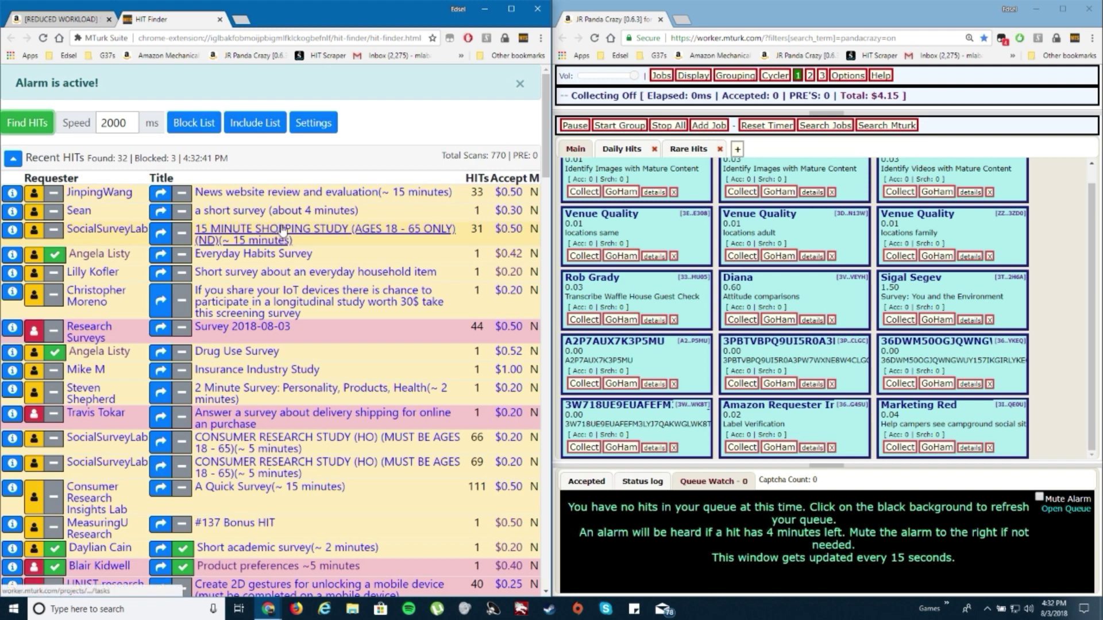
key("ctrl+Tab")
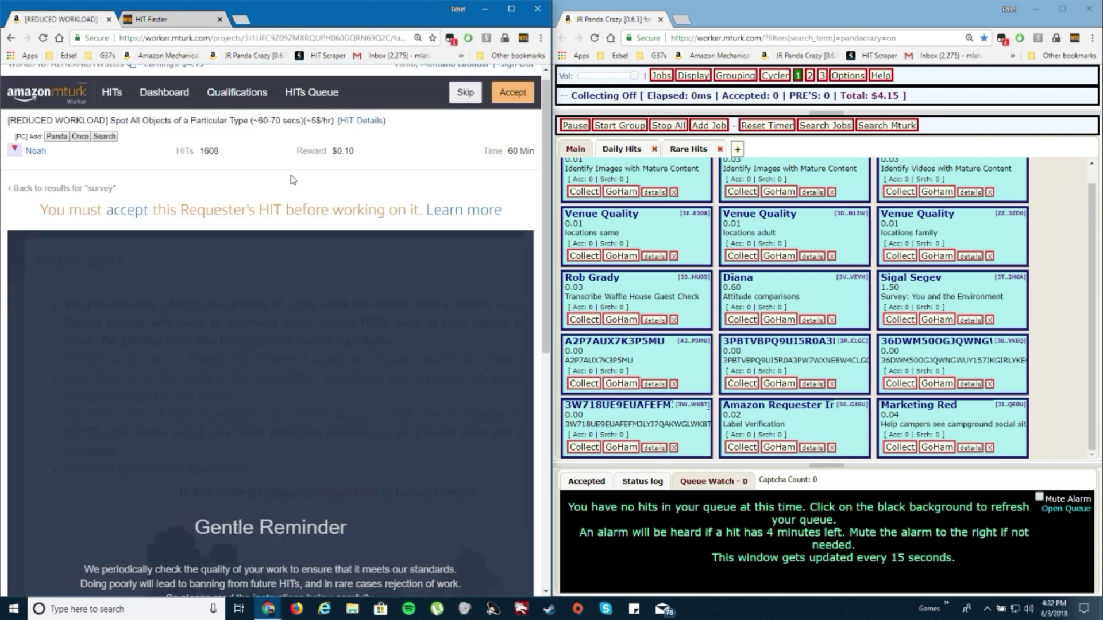
left_click(182, 19)
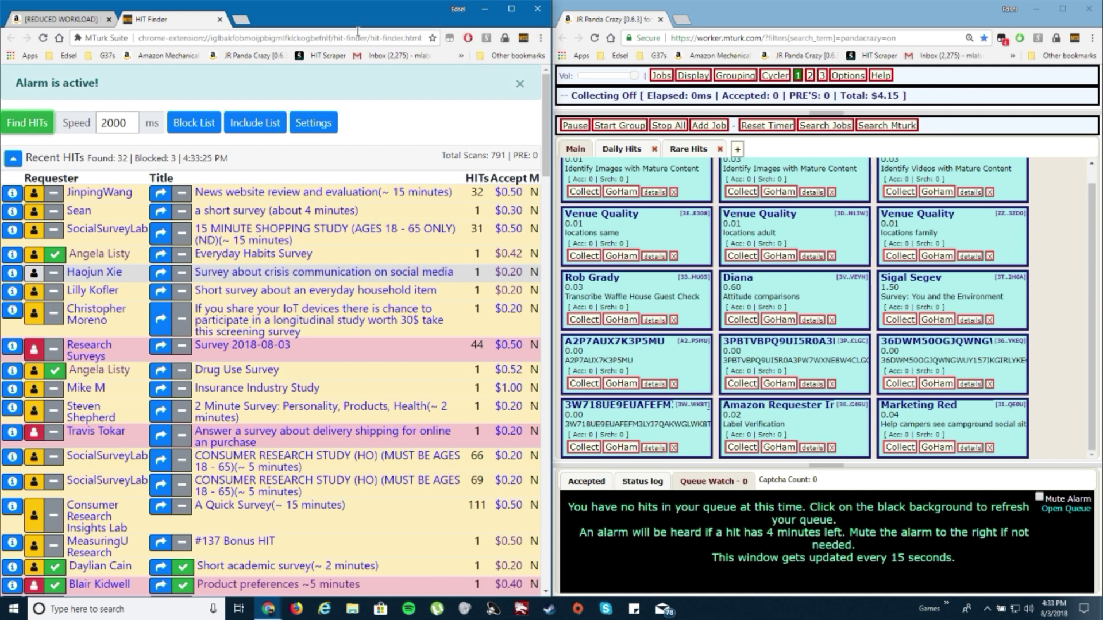
Close the HIT Finder, skip the image-labelling HIT, and go back to the HIT Groups list.
left_click(523, 39)
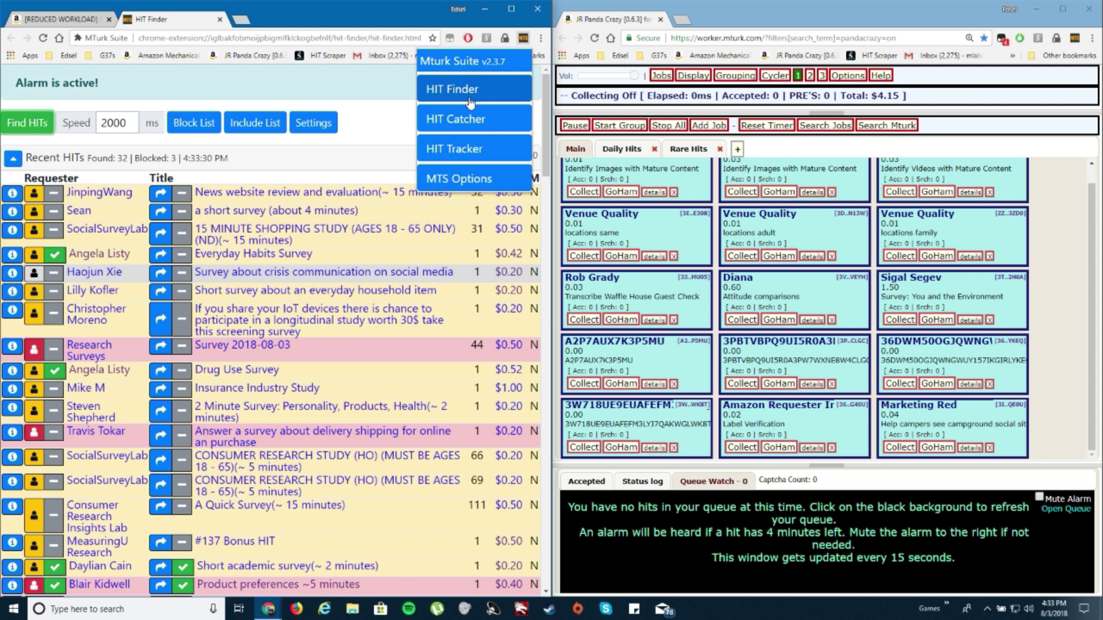
left_click(241, 20)
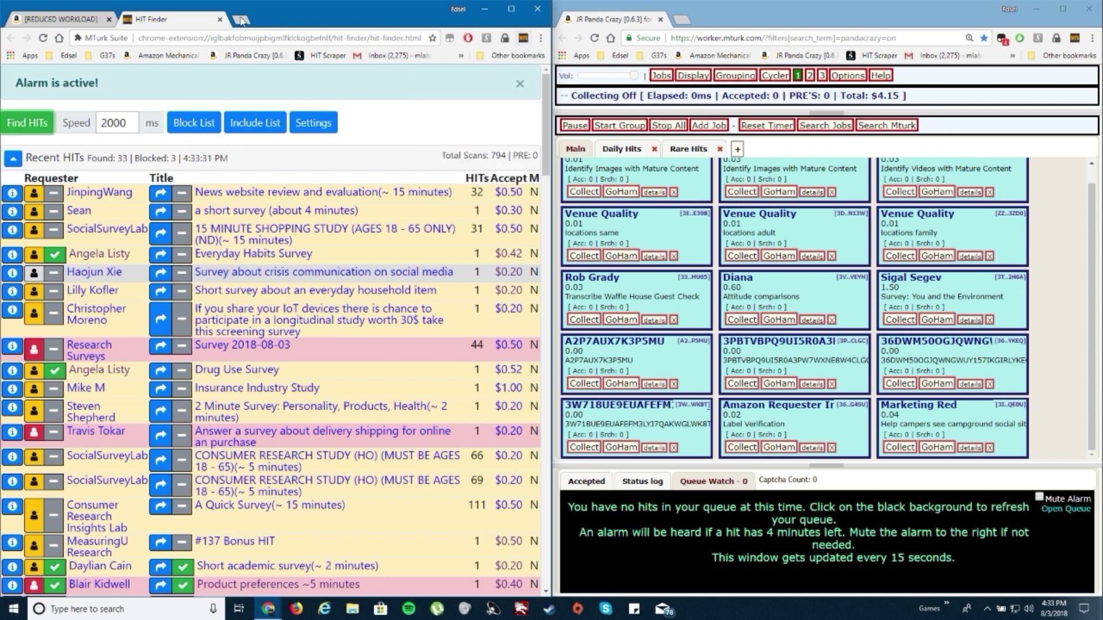
left_click(220, 19)
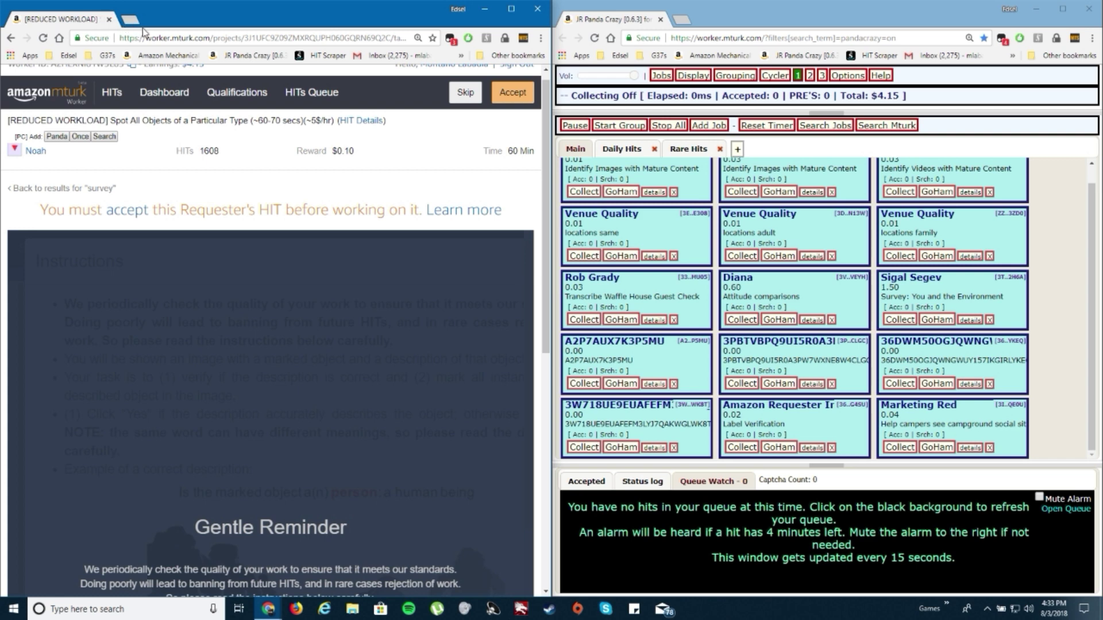
left_click(453, 96)
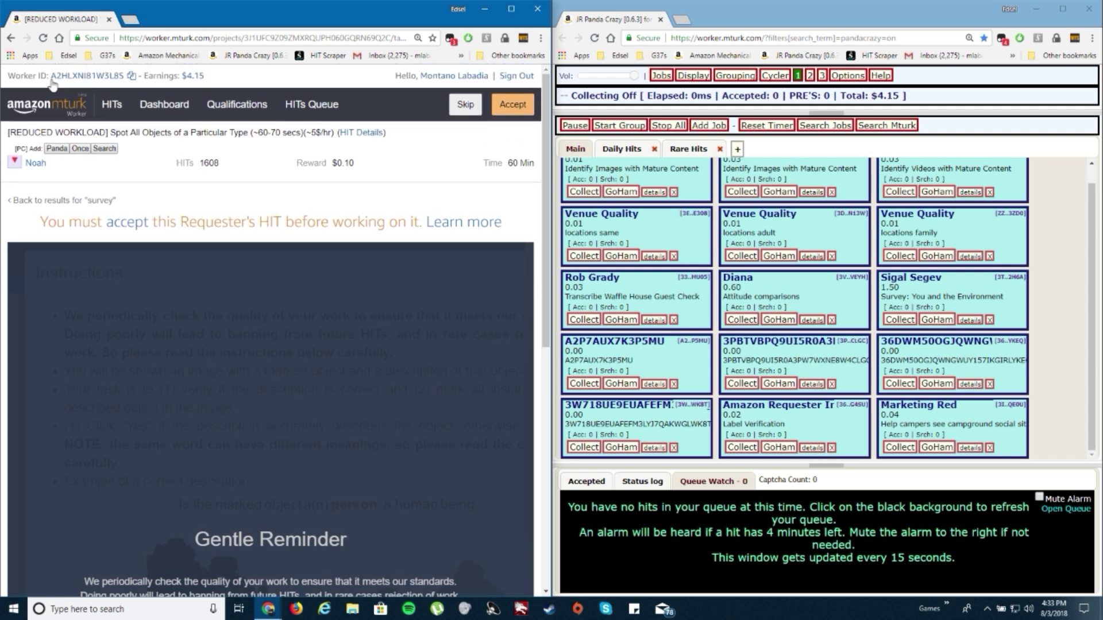
left_click(42, 104)
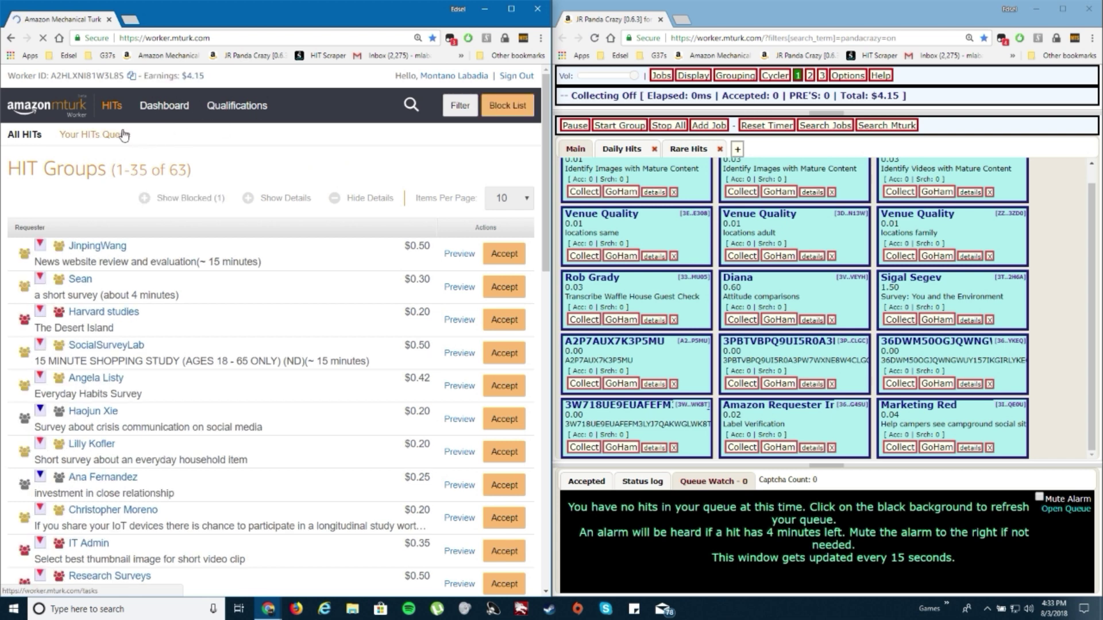
left_click(105, 140)
left_click(22, 135)
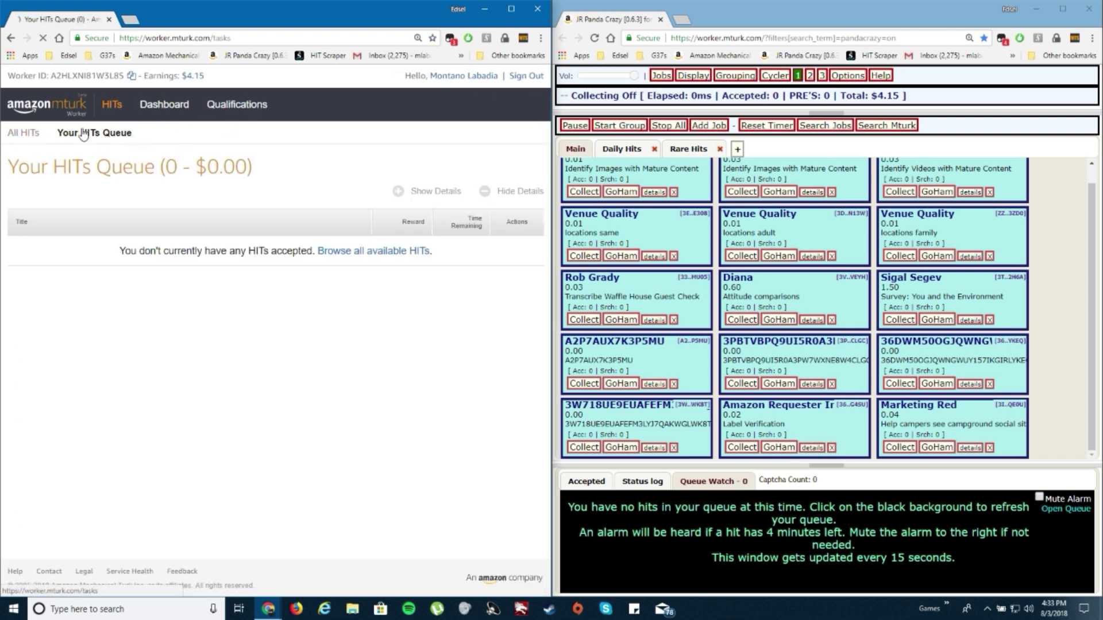
Launch a fresh HIT Finder and a HIT Catcher, close the Catcher, and reopen the MTurk Suite menu.
left_click(523, 38)
left_click(469, 98)
left_click(524, 39)
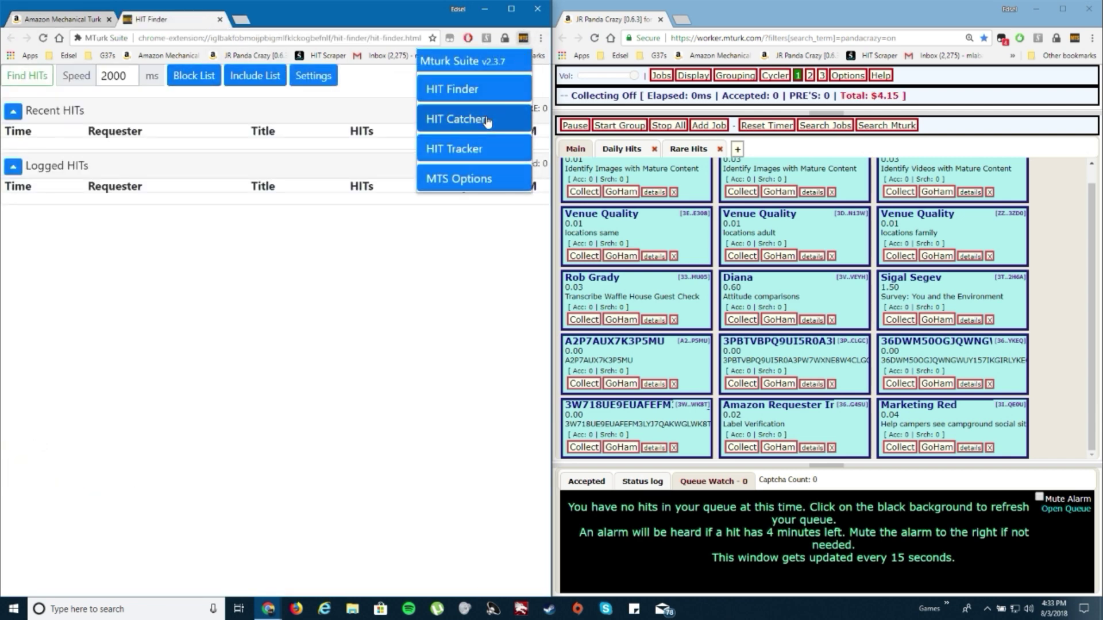
left_click(459, 118)
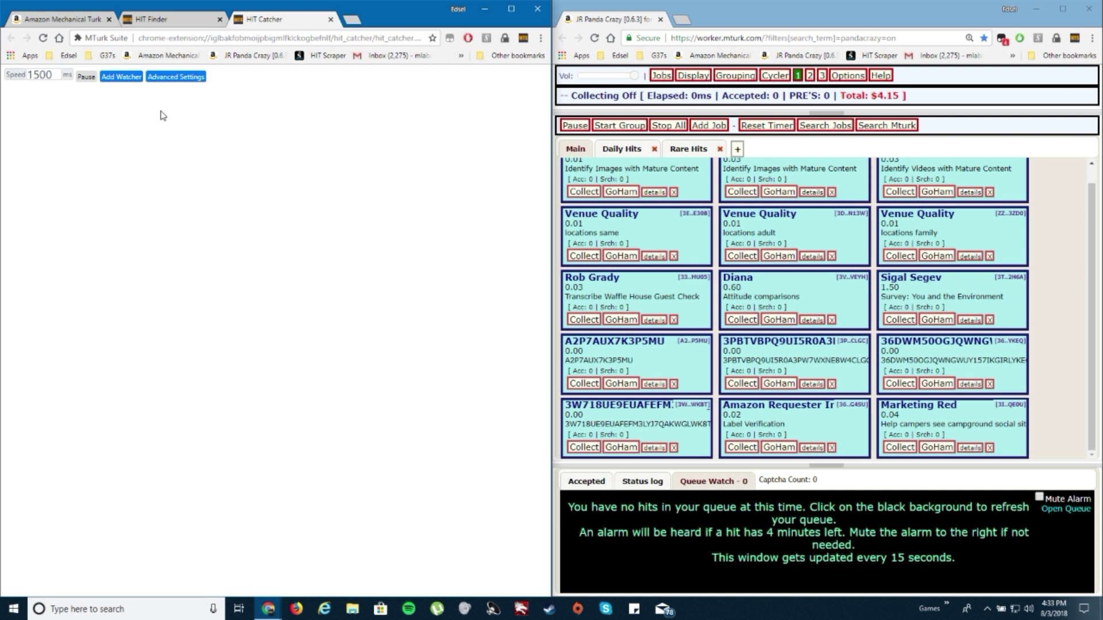
left_click(140, 78)
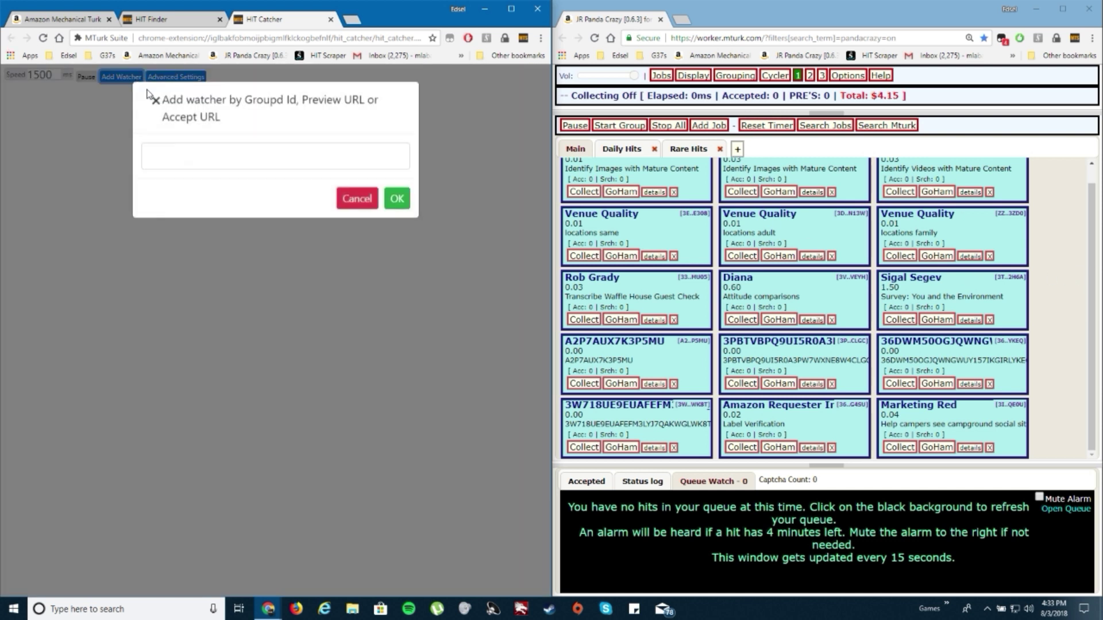
left_click(357, 199)
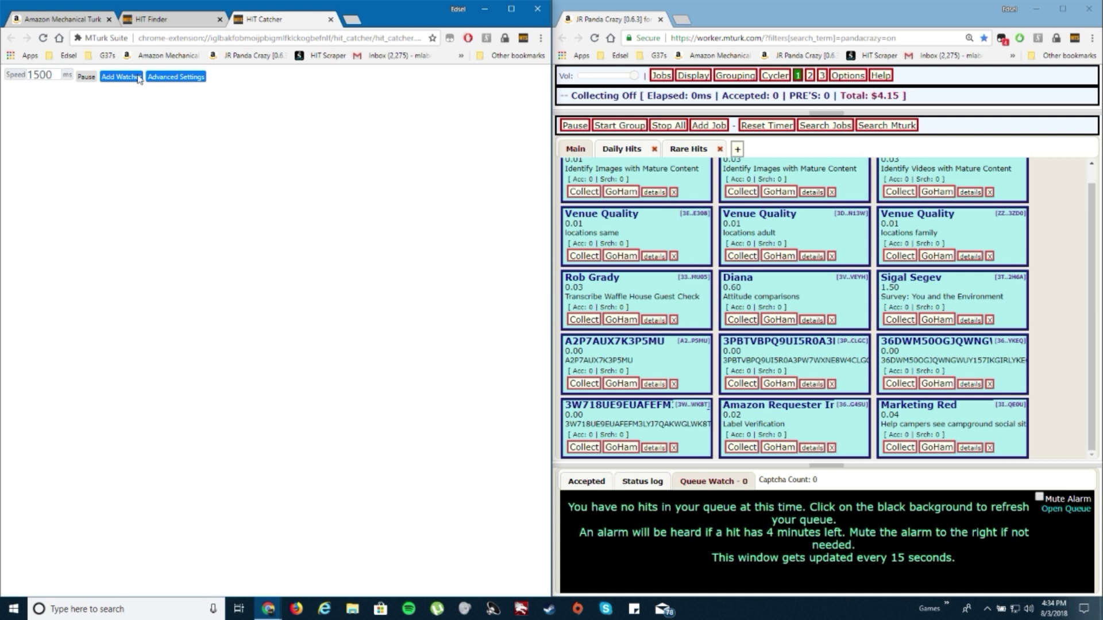
left_click(331, 20)
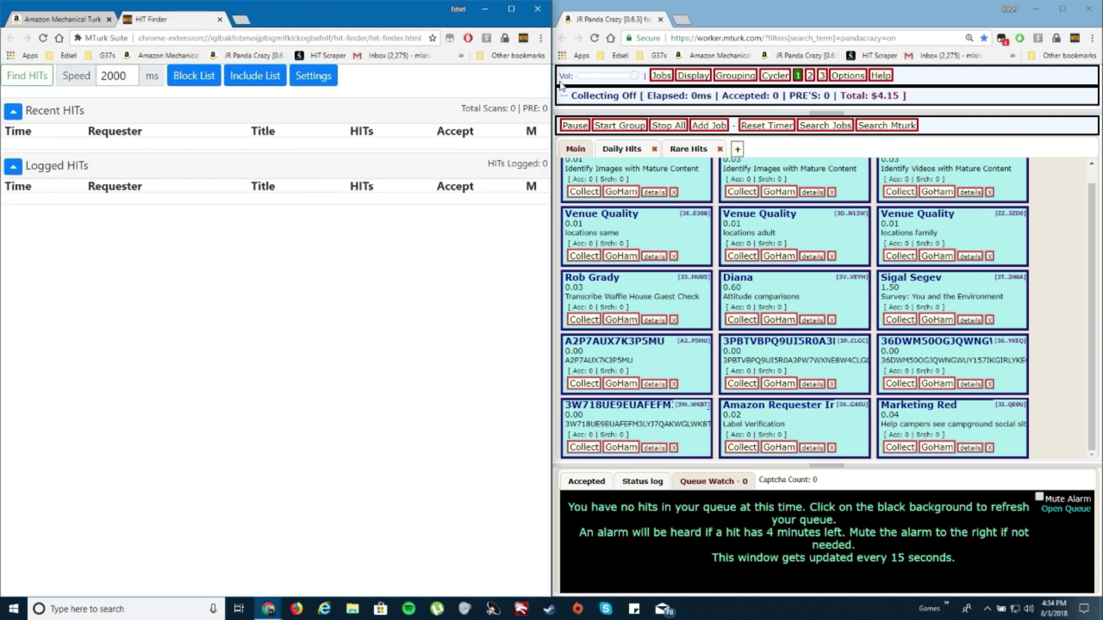
left_click(523, 38)
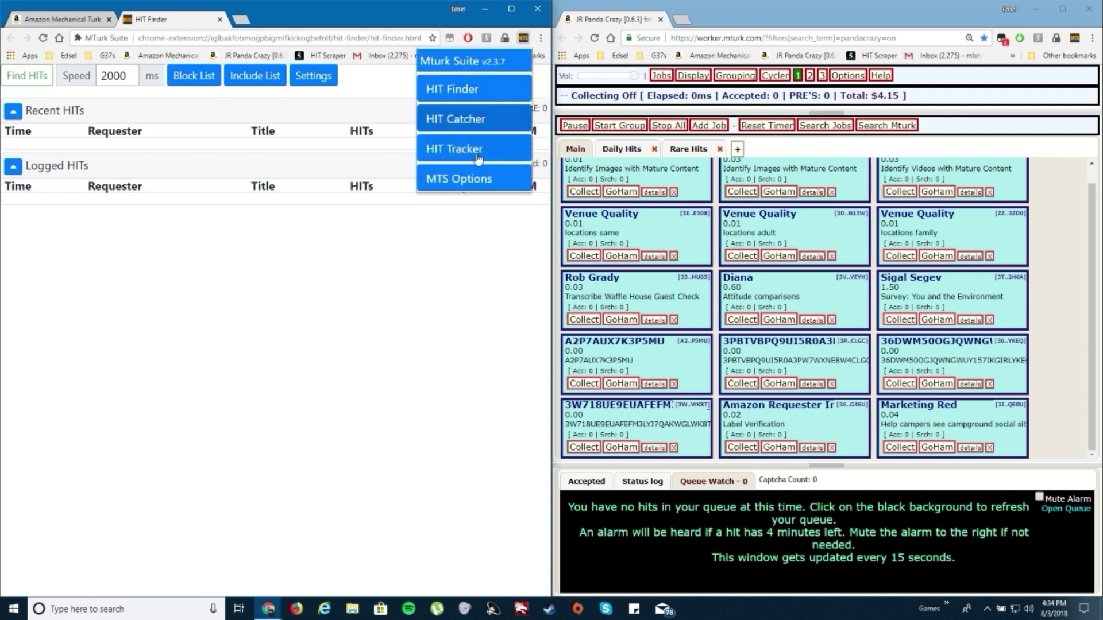
Open the HIT Tracker overview and highlight the $6.67 assigned-HITs reward.
left_click(480, 150)
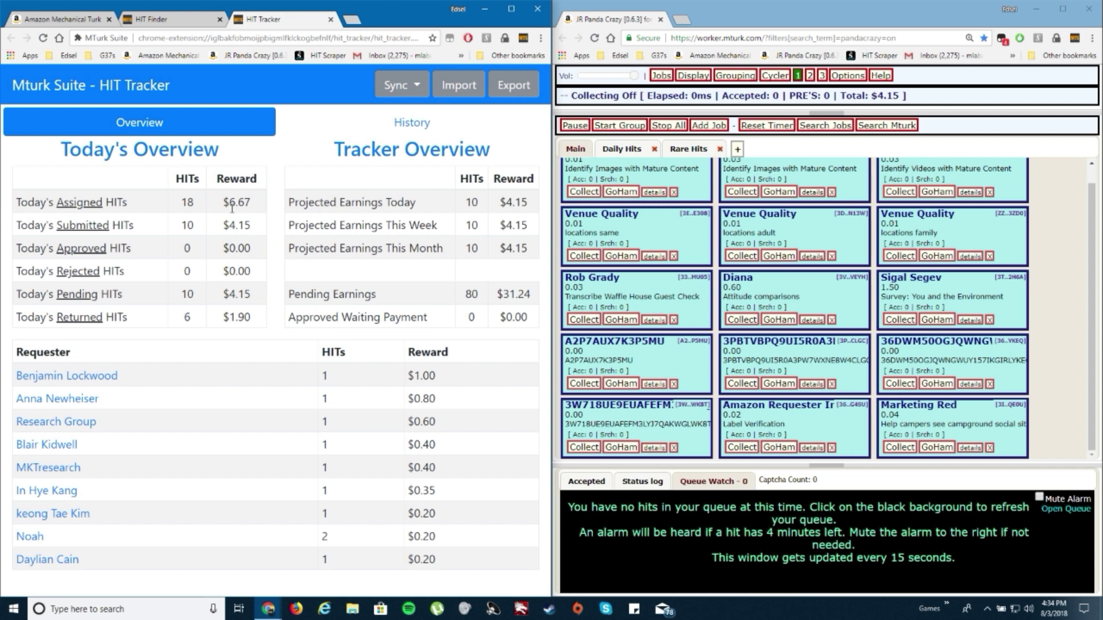
left_click_drag(223, 202, 262, 204)
left_click(233, 209)
Highlight the $1.90 returned reward, $4.15 pending reward and 10 submitted HITs, then close HIT Tracker.
left_click_drag(222, 317, 251, 319)
left_click_drag(257, 300, 221, 303)
left_click_drag(230, 225, 266, 230)
left_click_drag(225, 291, 253, 296)
left_click_drag(180, 226, 208, 228)
left_click(204, 231)
left_click(330, 19)
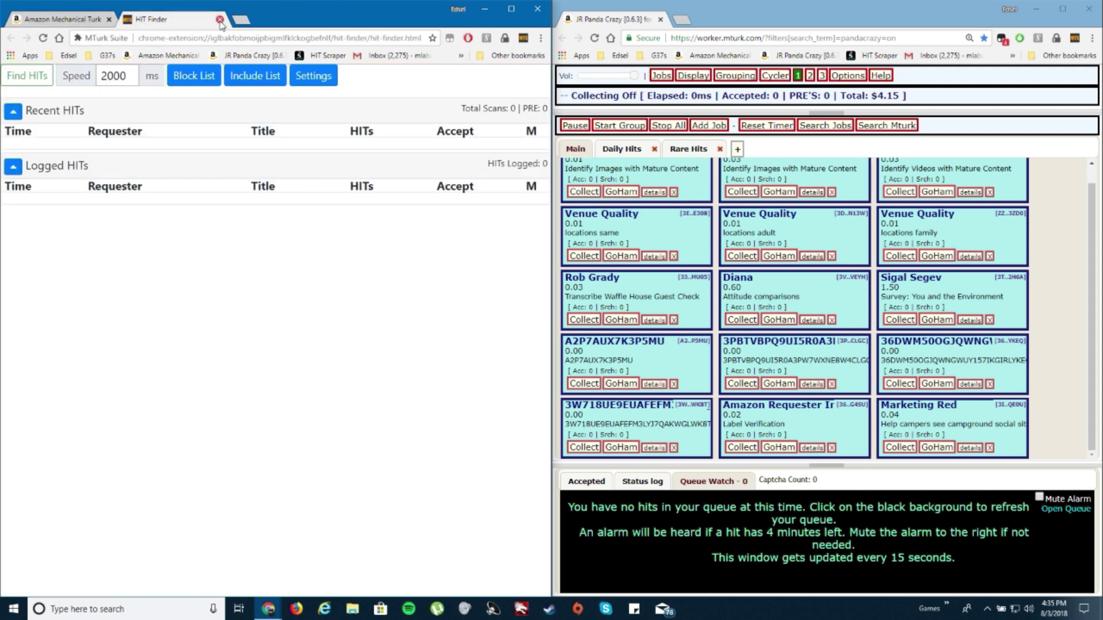
Close the HIT Finder tab and return to the top of the HIT Groups list.
left_click(220, 20)
scroll(1013, 358, "up", 1)
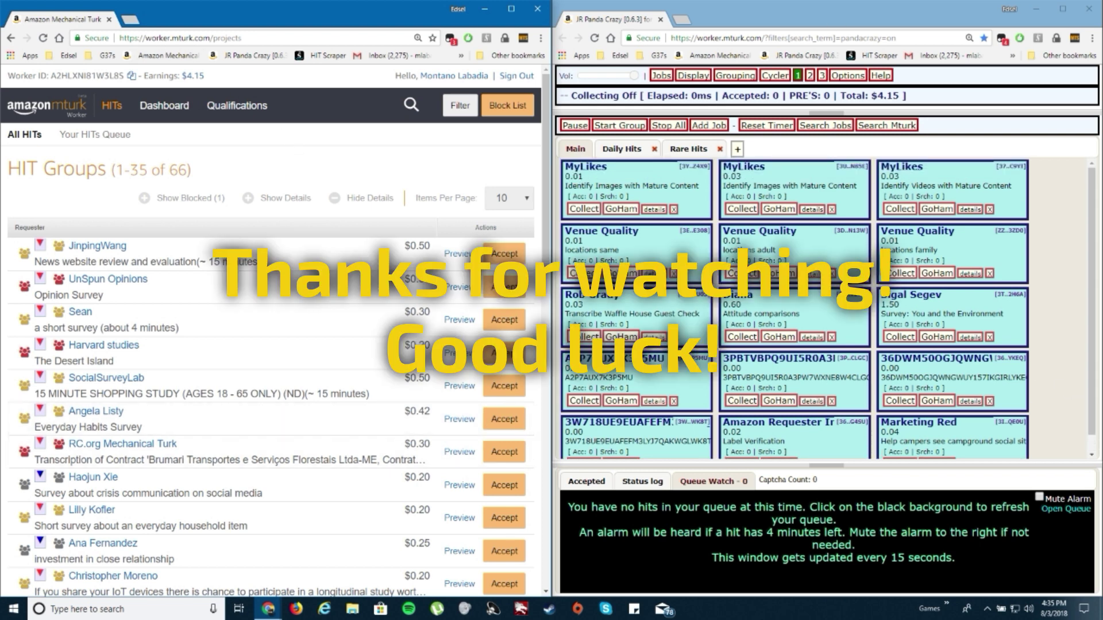
key("alt+z")
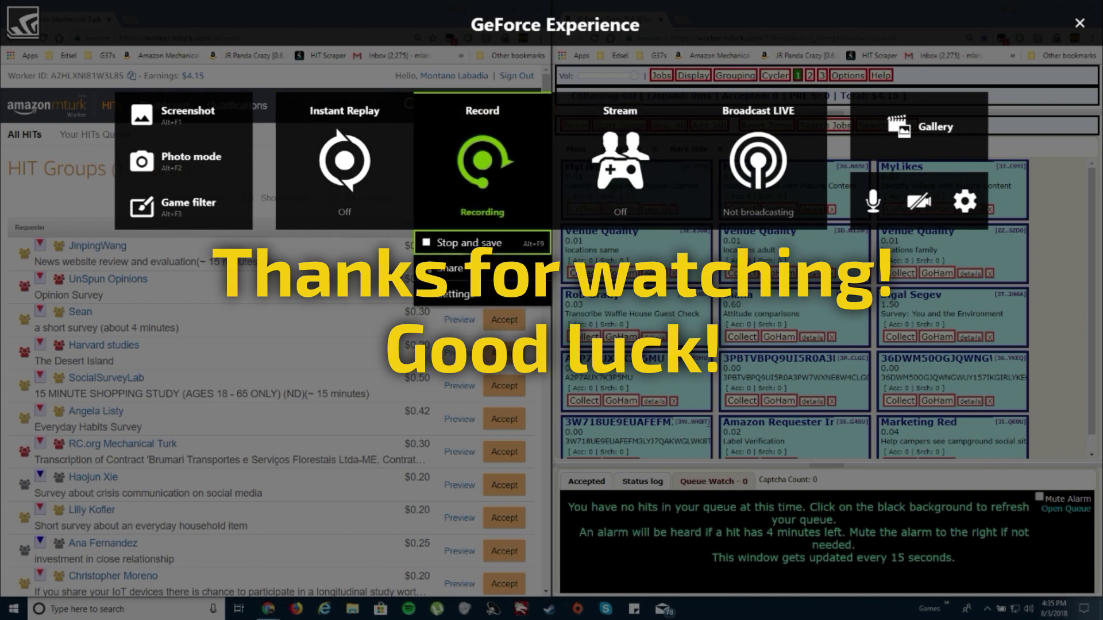